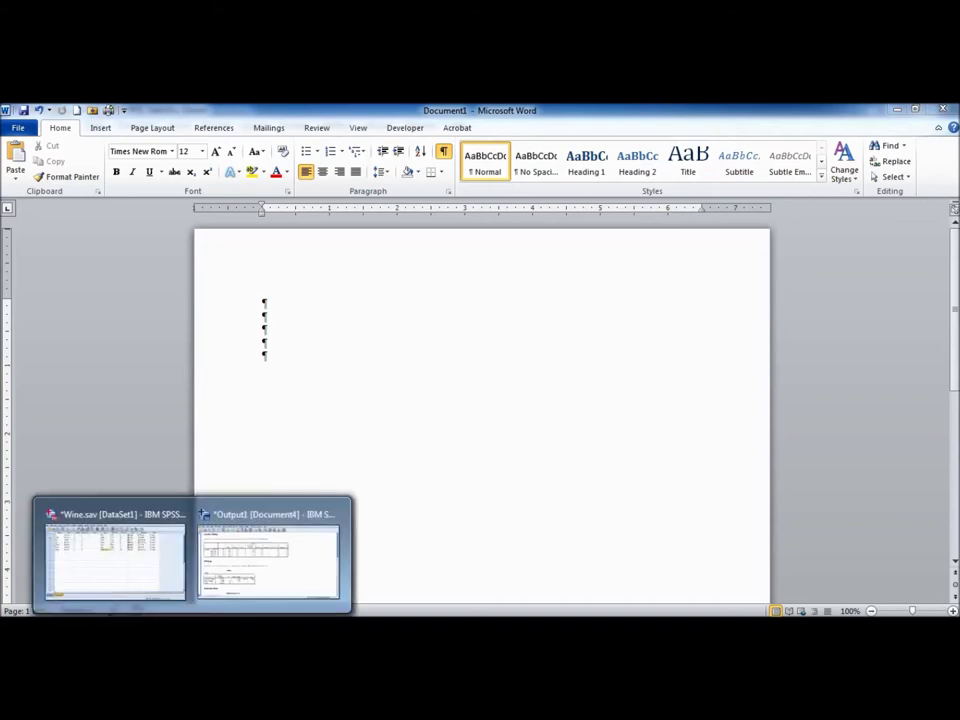
Step: Check the SPSS output, return to the Word document, and insert a table with 10 columns and 5 rows
click(227, 590)
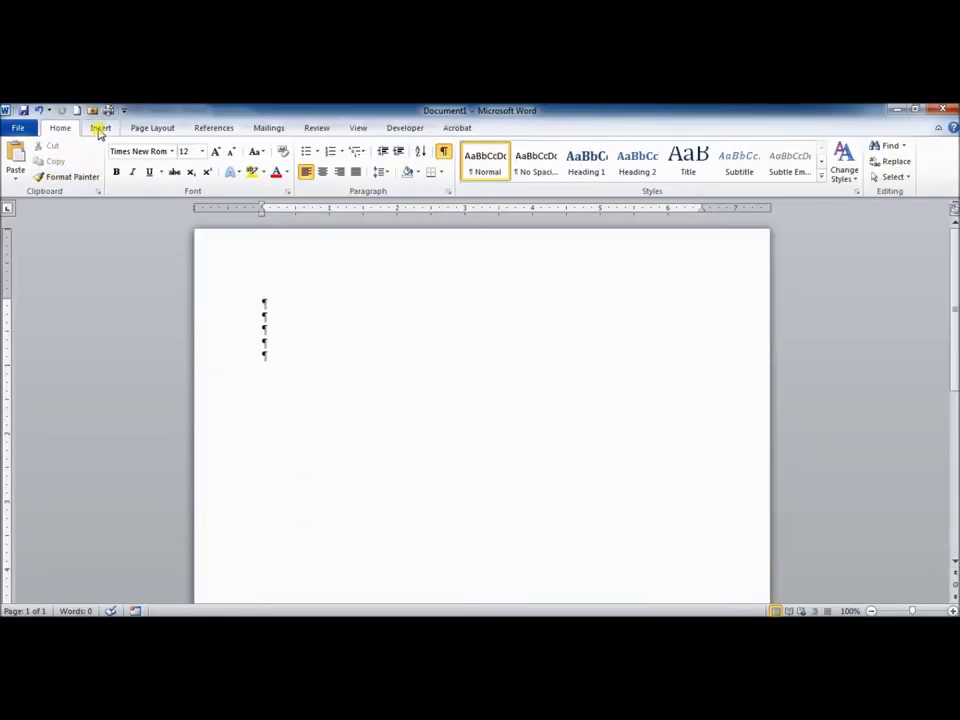
click(100, 130)
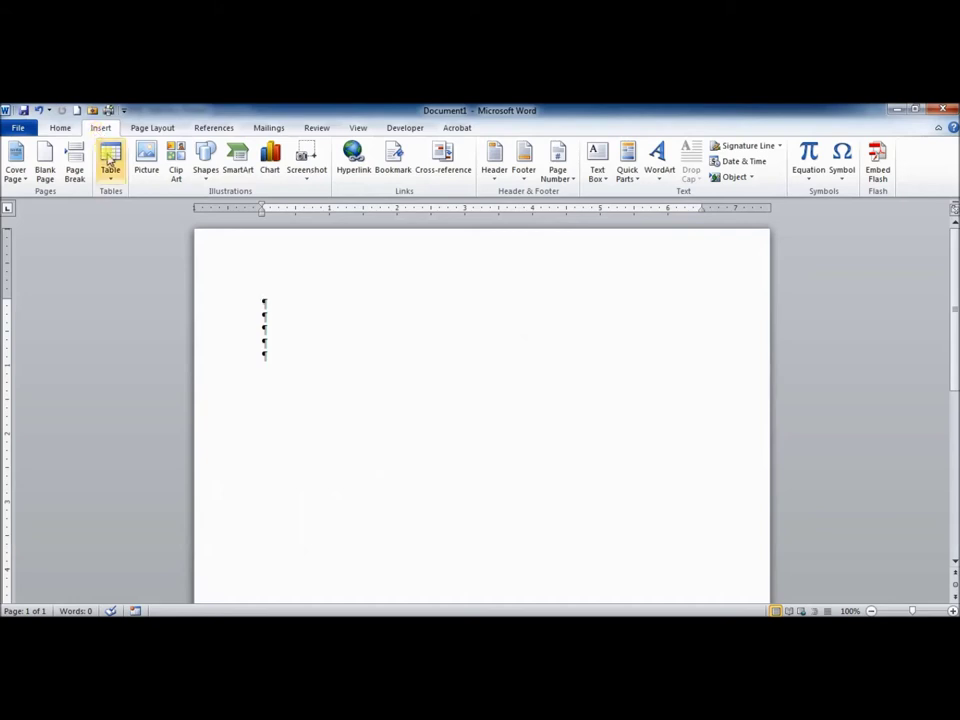
click(110, 160)
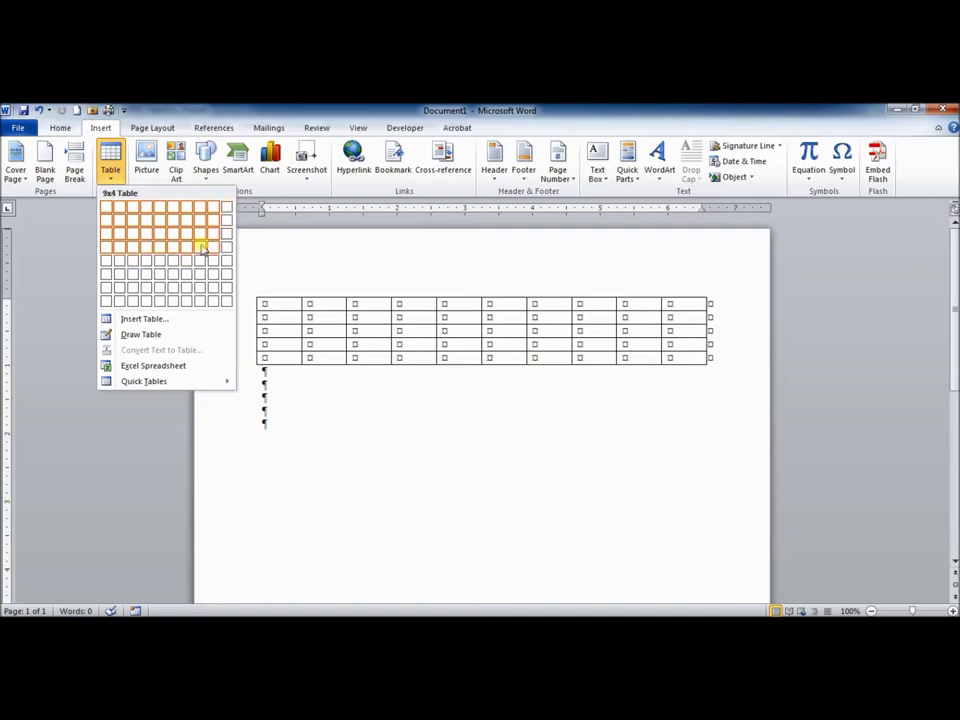
click(134, 320)
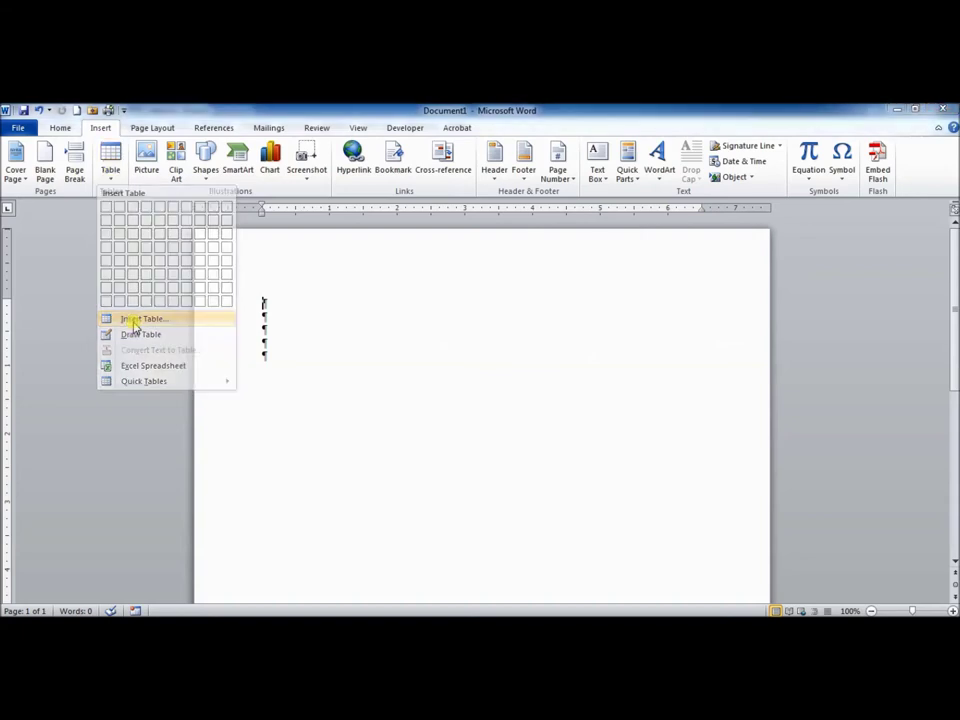
text(10)
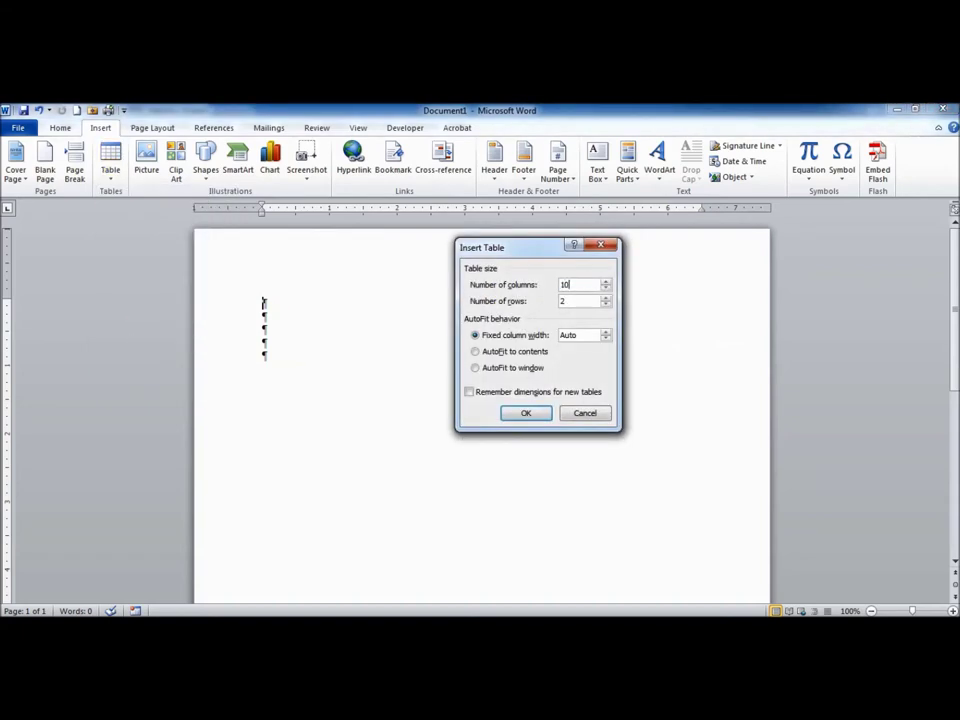
double_click(568, 301)
key(BackSpace)
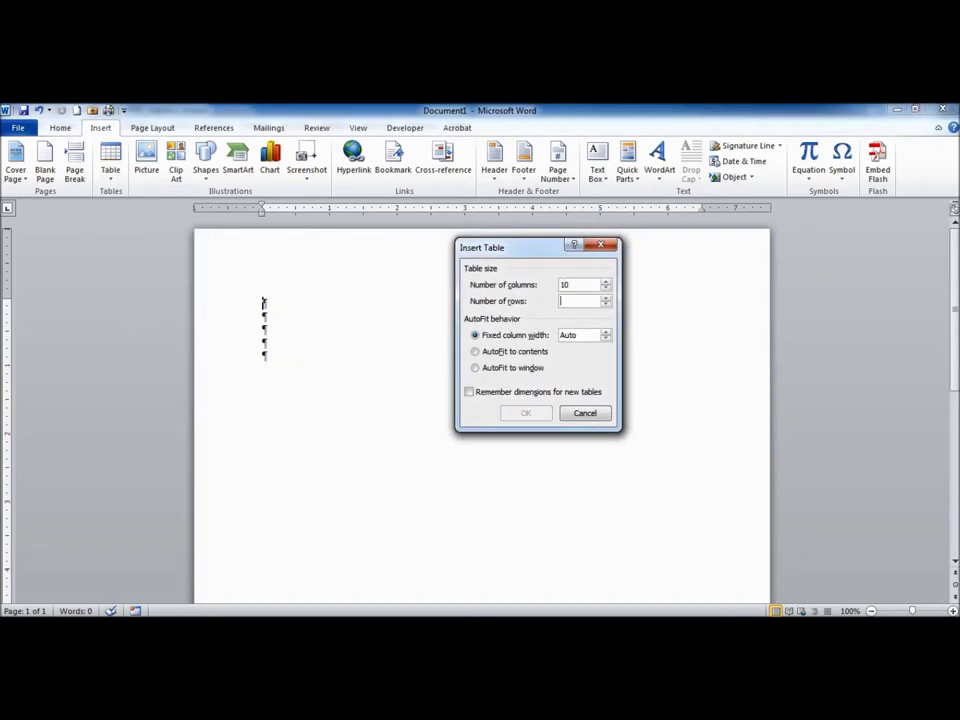
text(5)
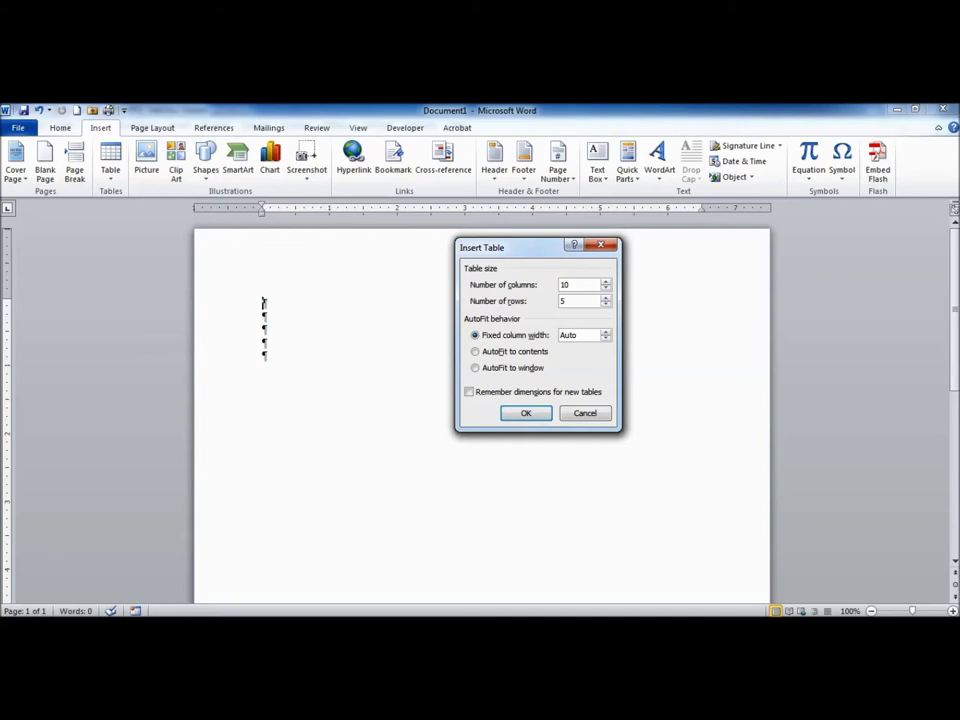
click(522, 412)
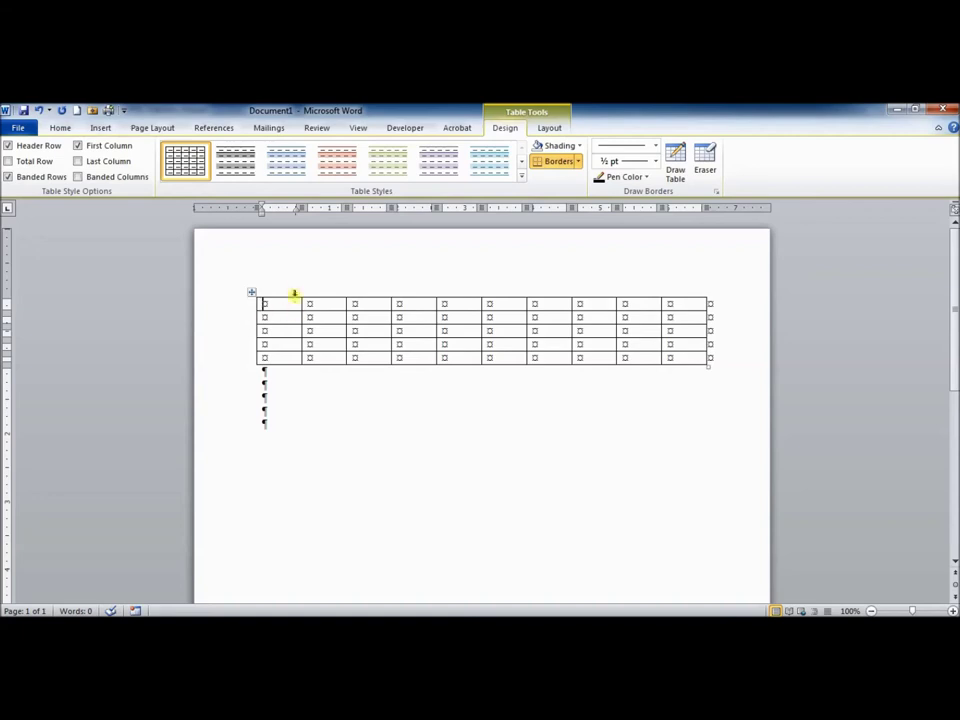
Step: Try the black striped table style with Banded Rows turned off, and restore the plain grid style
click(235, 160)
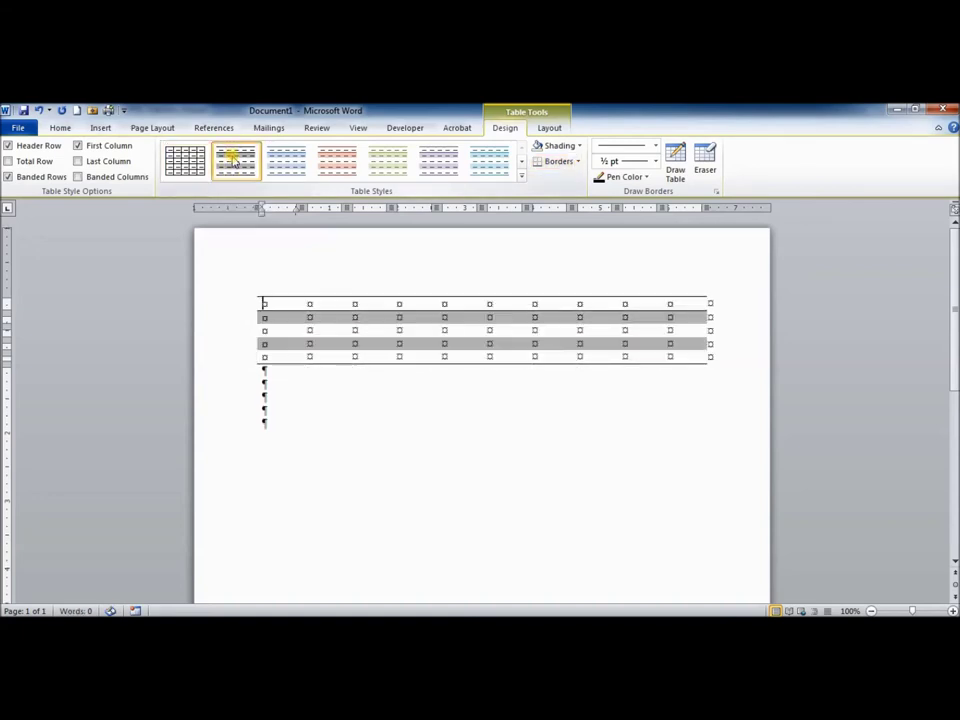
click(9, 177)
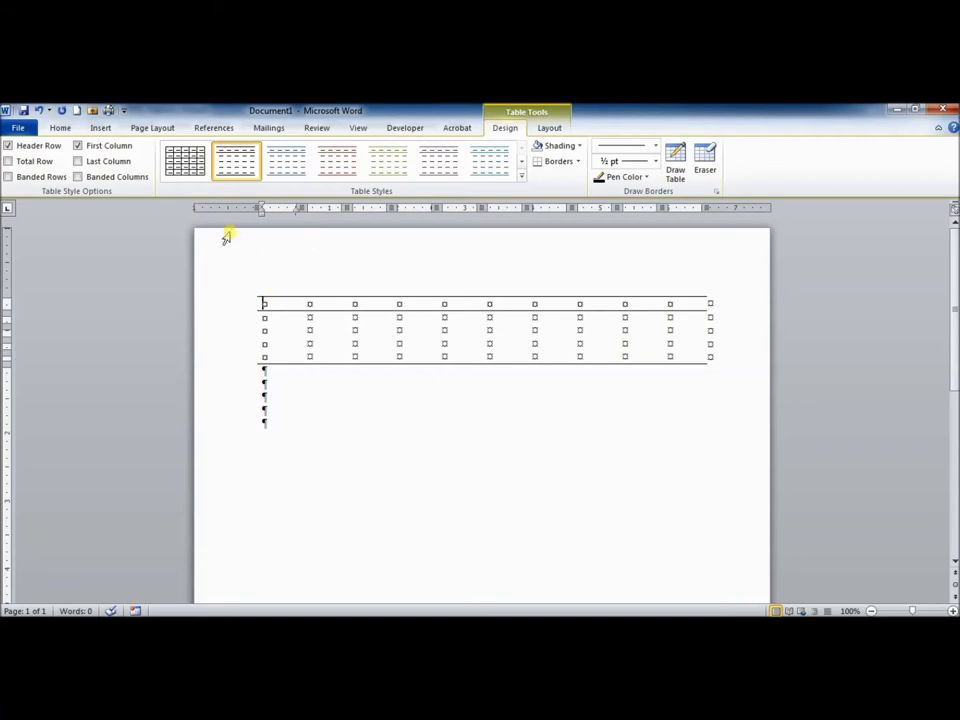
click(187, 165)
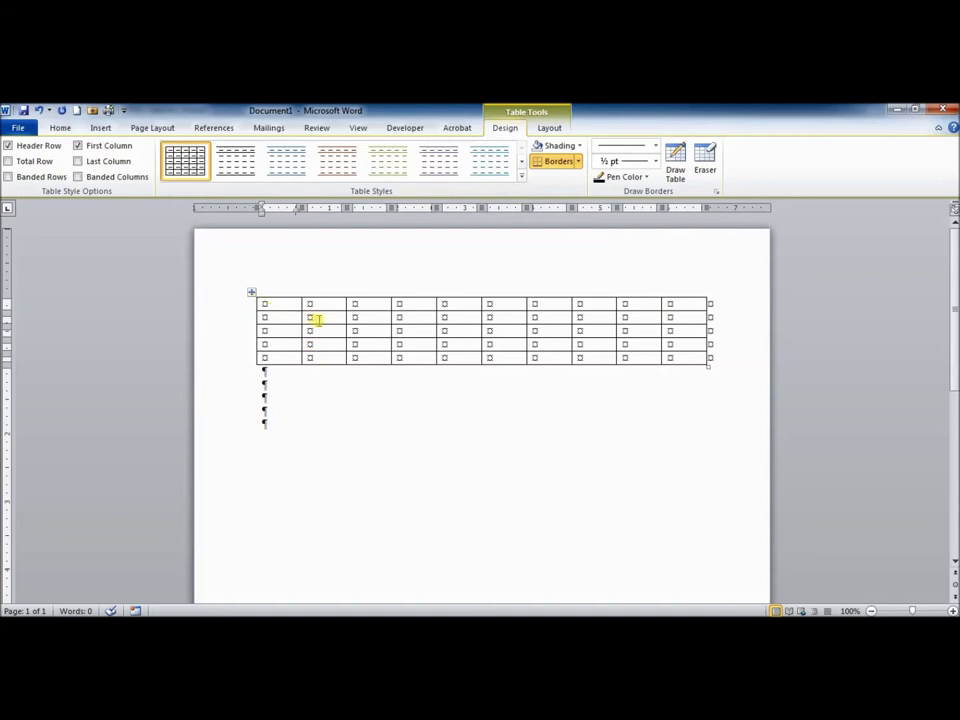
Step: Remove all borders from the entire table
click(253, 292)
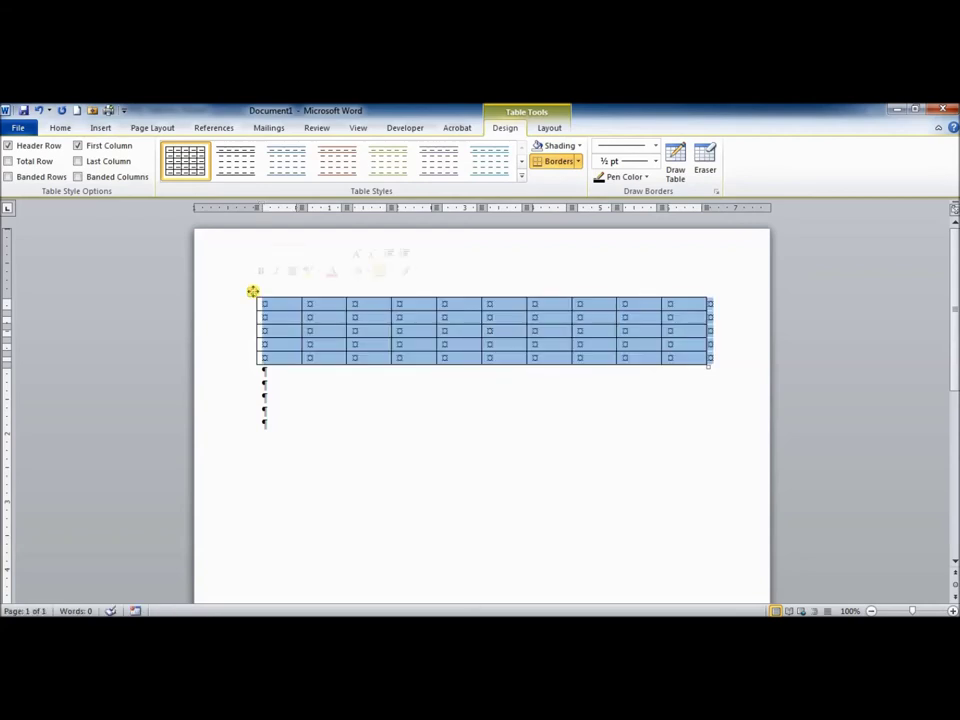
click(577, 161)
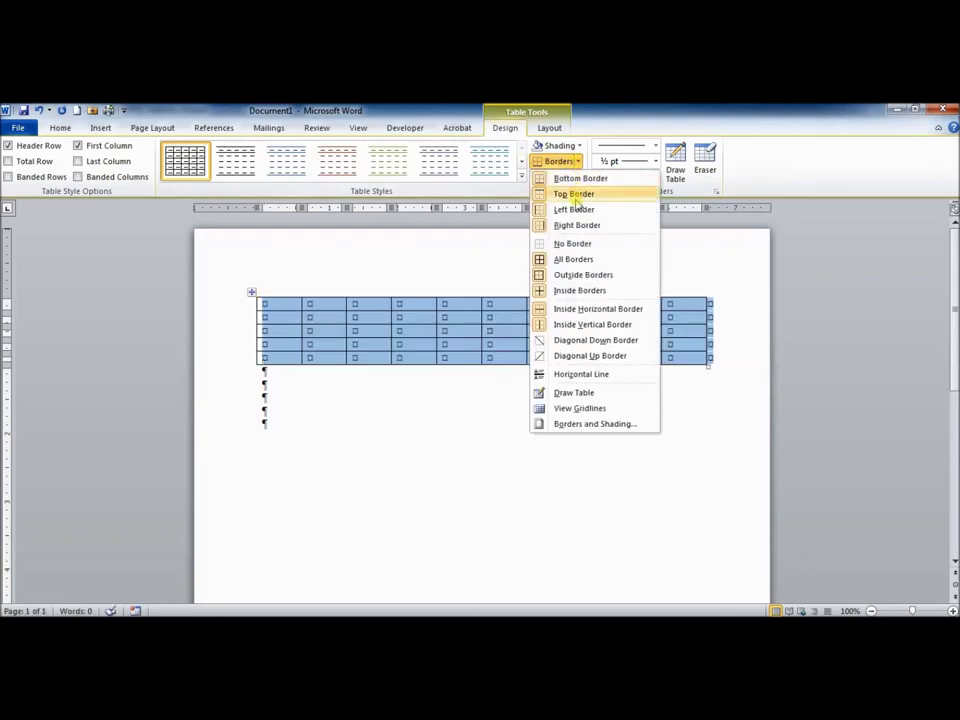
click(572, 245)
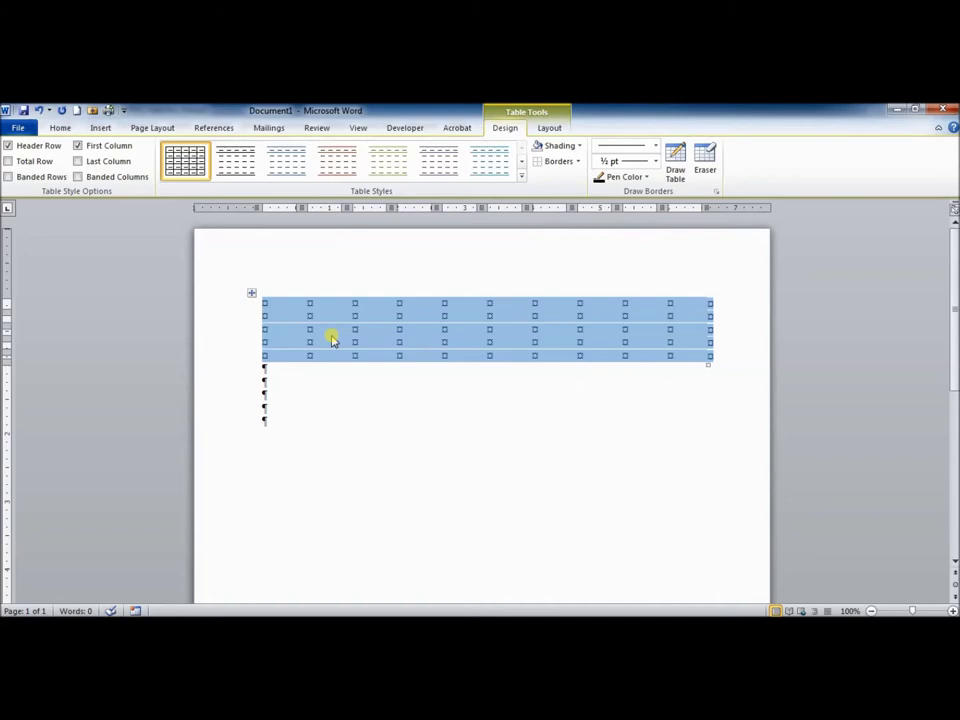
Step: Add a top border to the table's first row and a bottom border to its last row
click(218, 305)
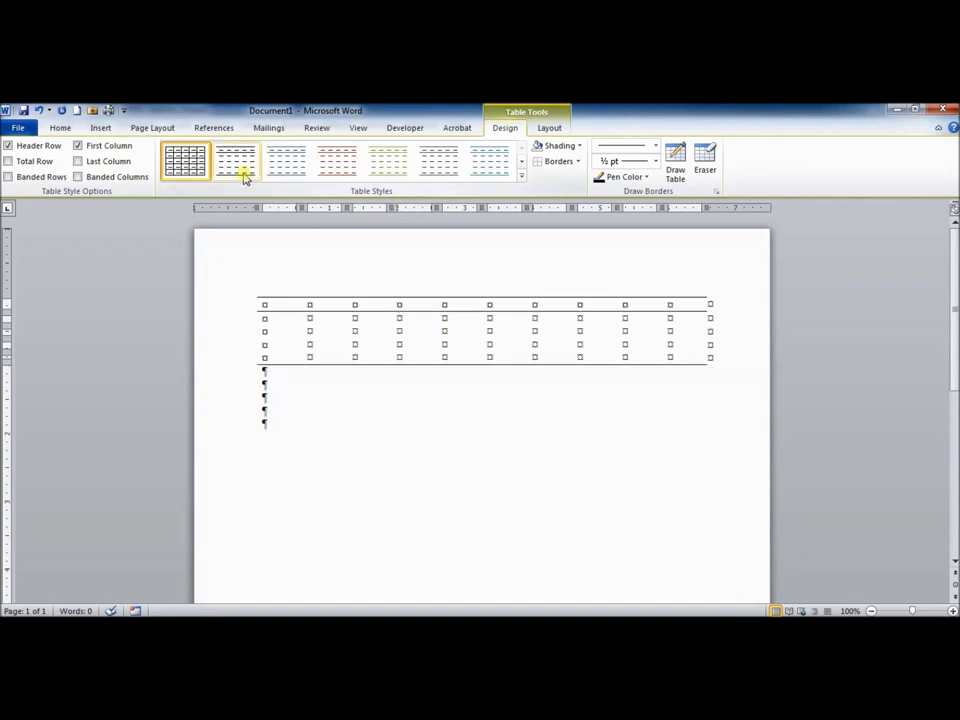
click(577, 162)
click(574, 194)
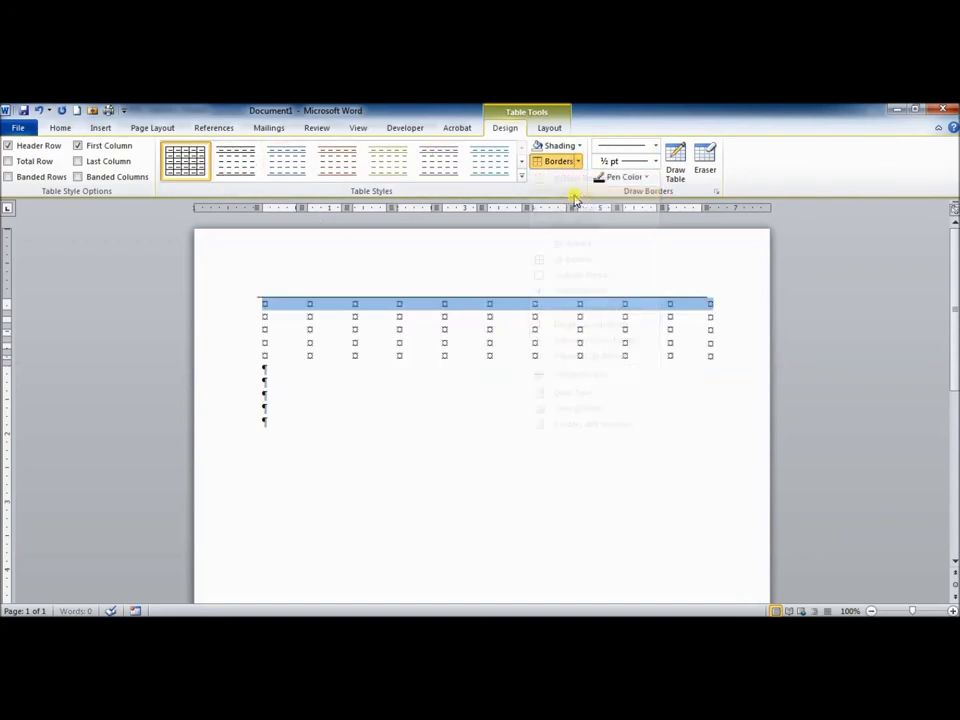
click(242, 357)
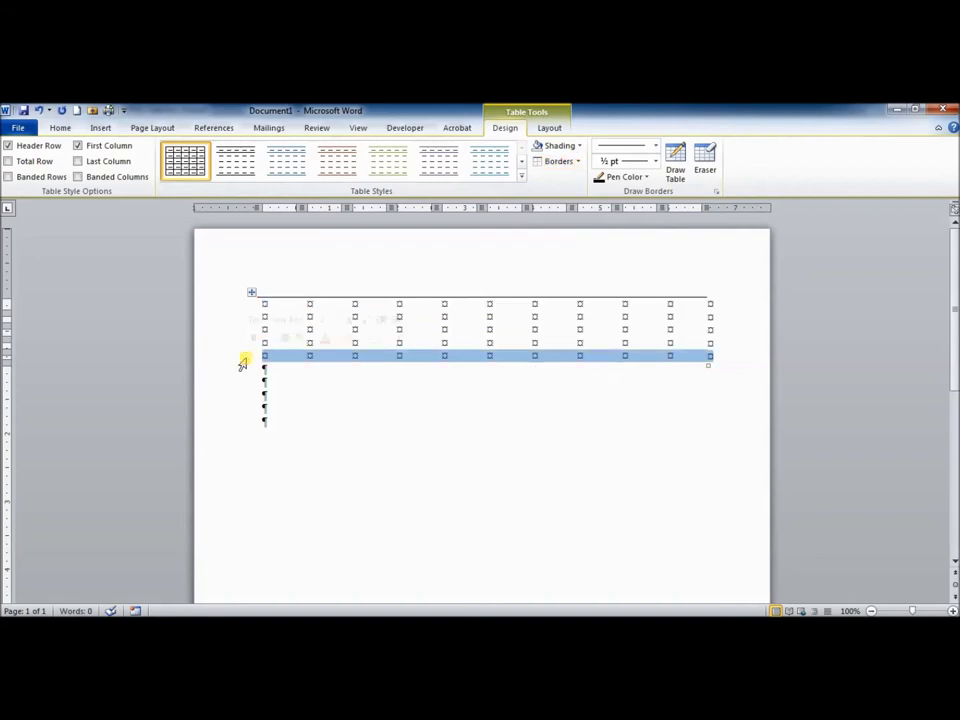
click(578, 165)
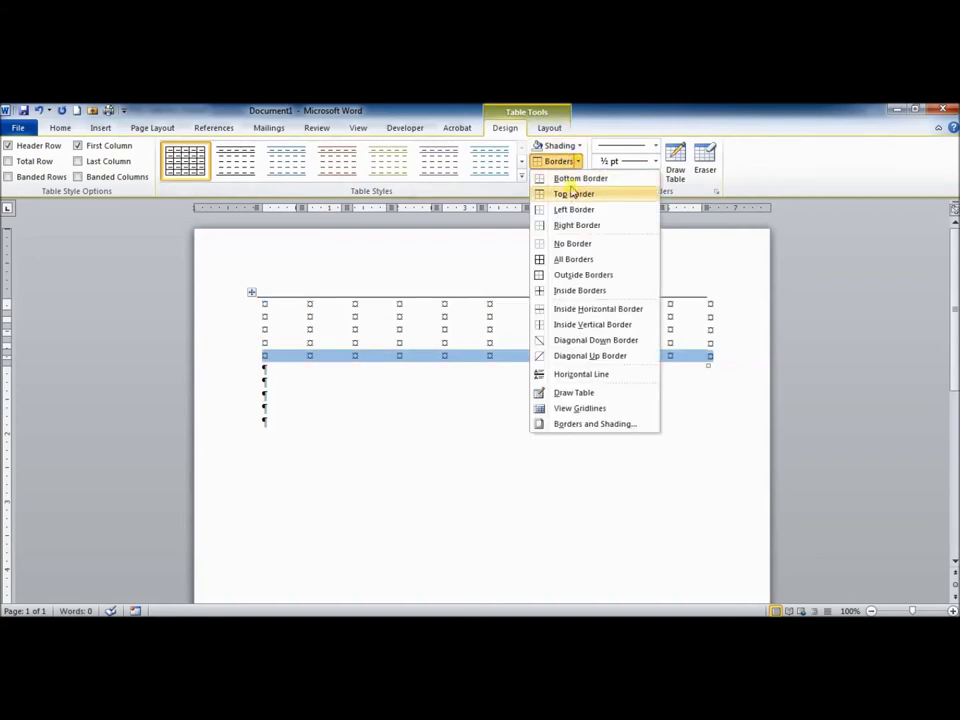
click(566, 177)
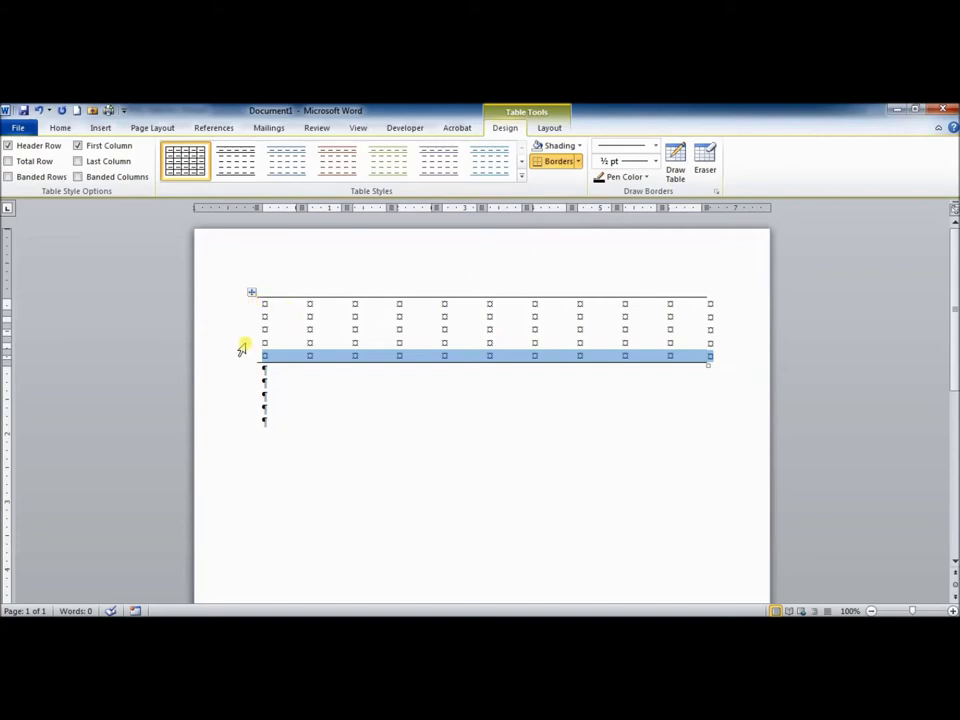
Step: Add a bottom border beneath the table's header row and turn off the First Column style option
click(223, 305)
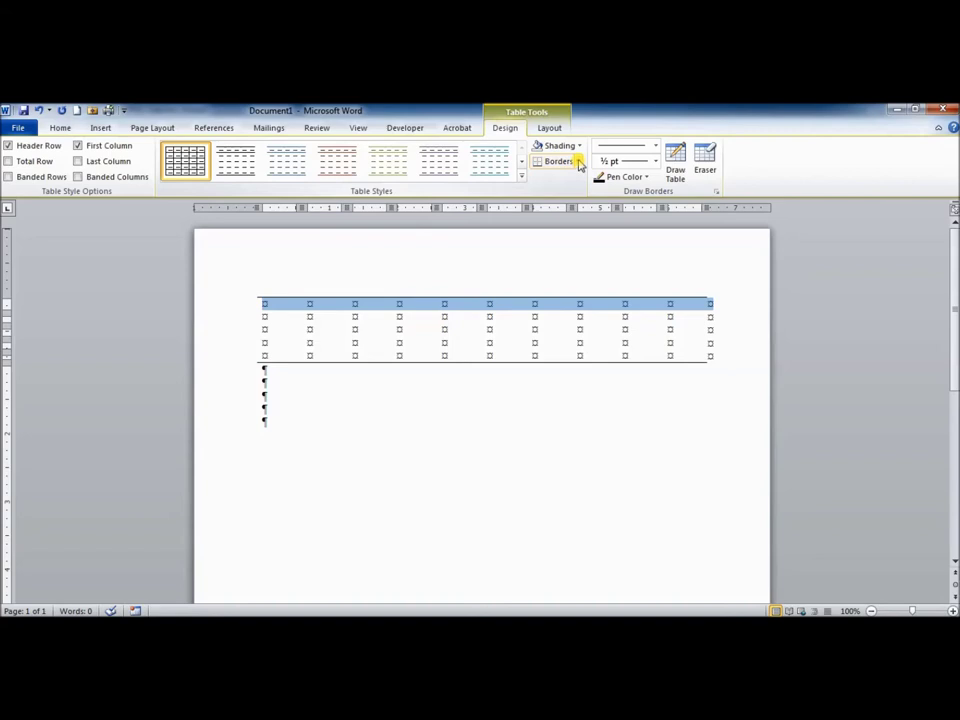
click(577, 163)
click(566, 178)
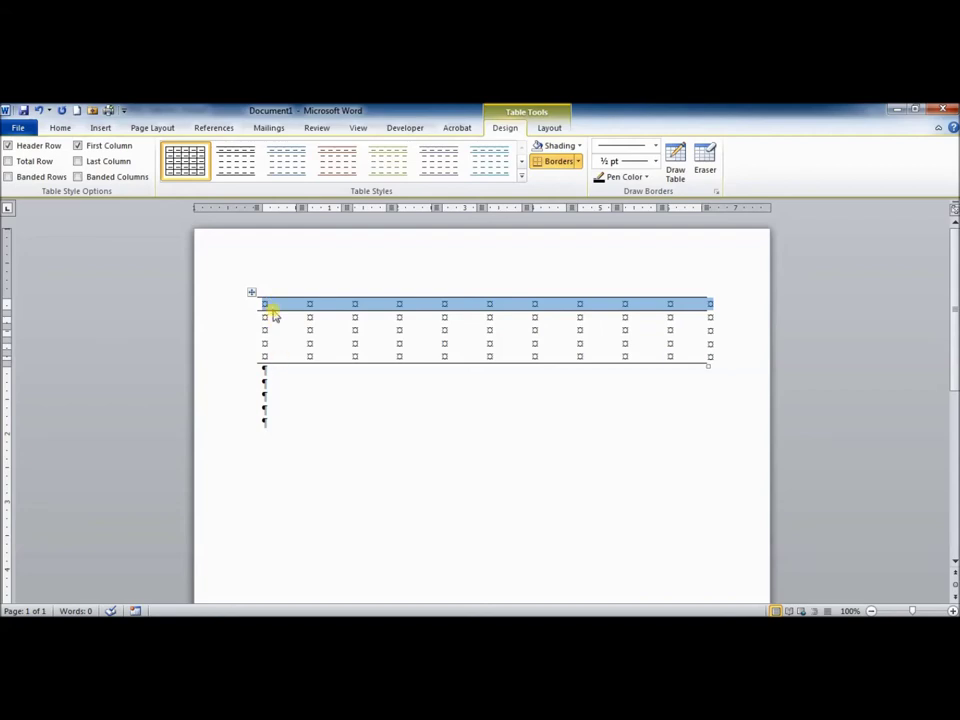
click(79, 148)
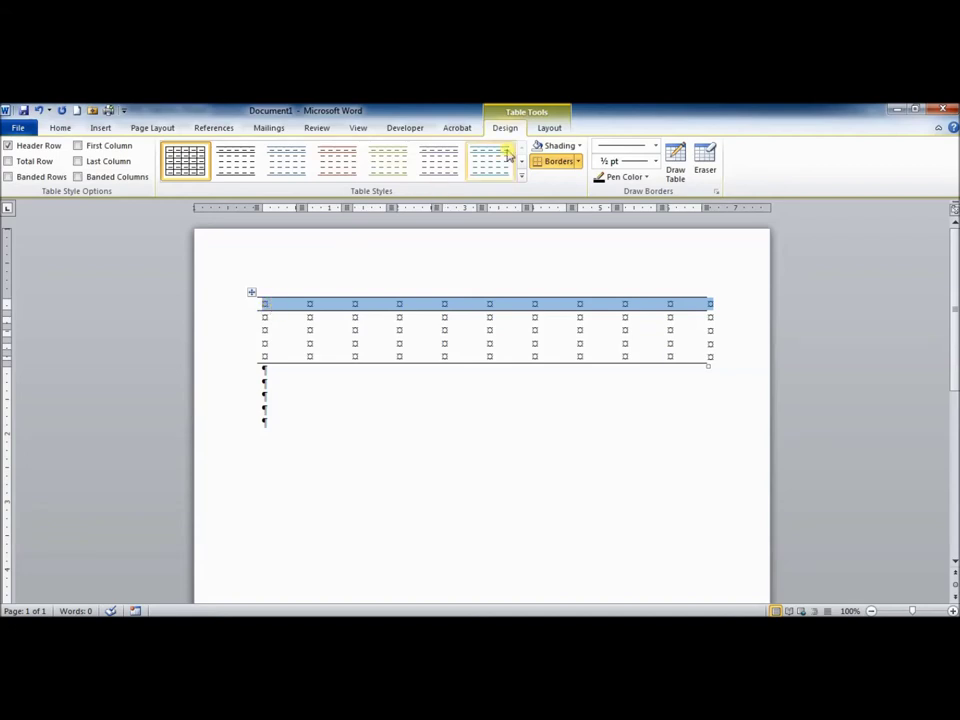
Step: Set the whole table to AutoFit Contents so its columns size to their text
click(552, 128)
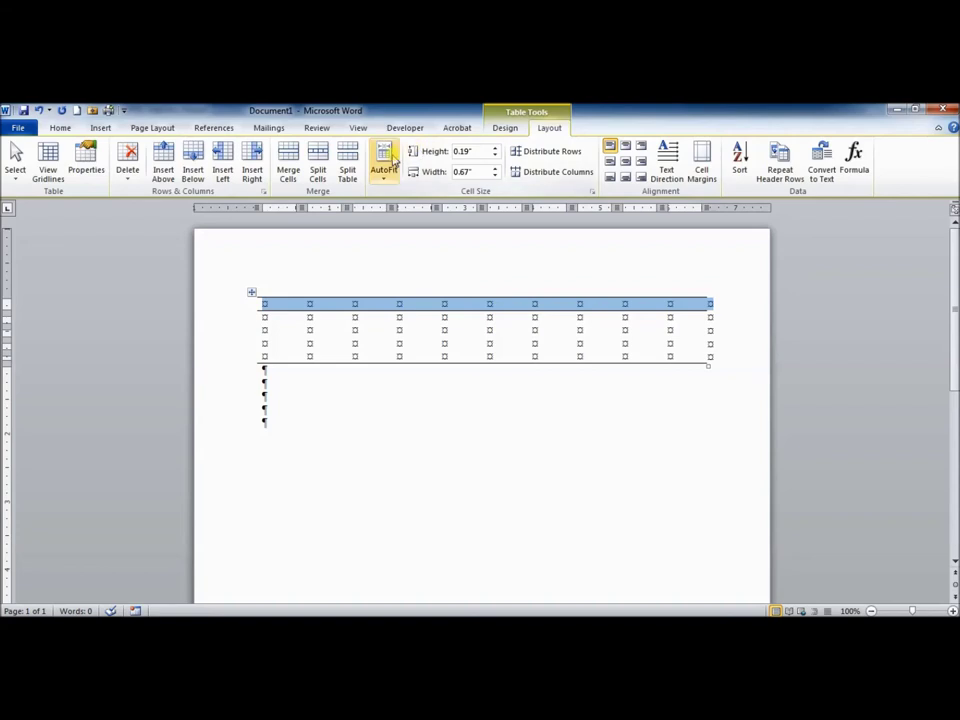
click(251, 292)
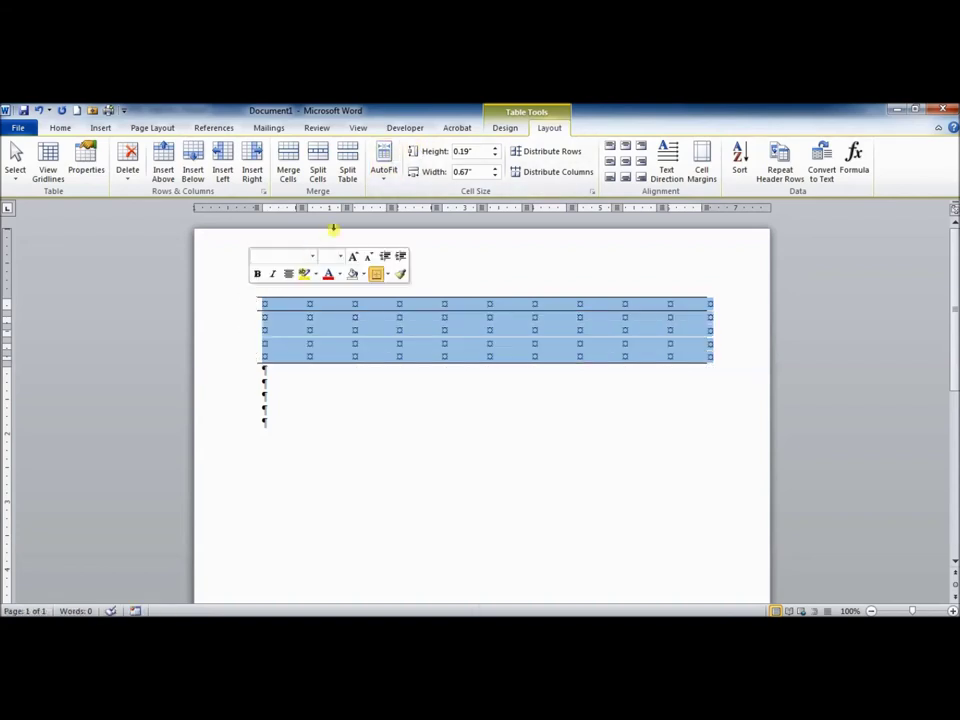
click(384, 162)
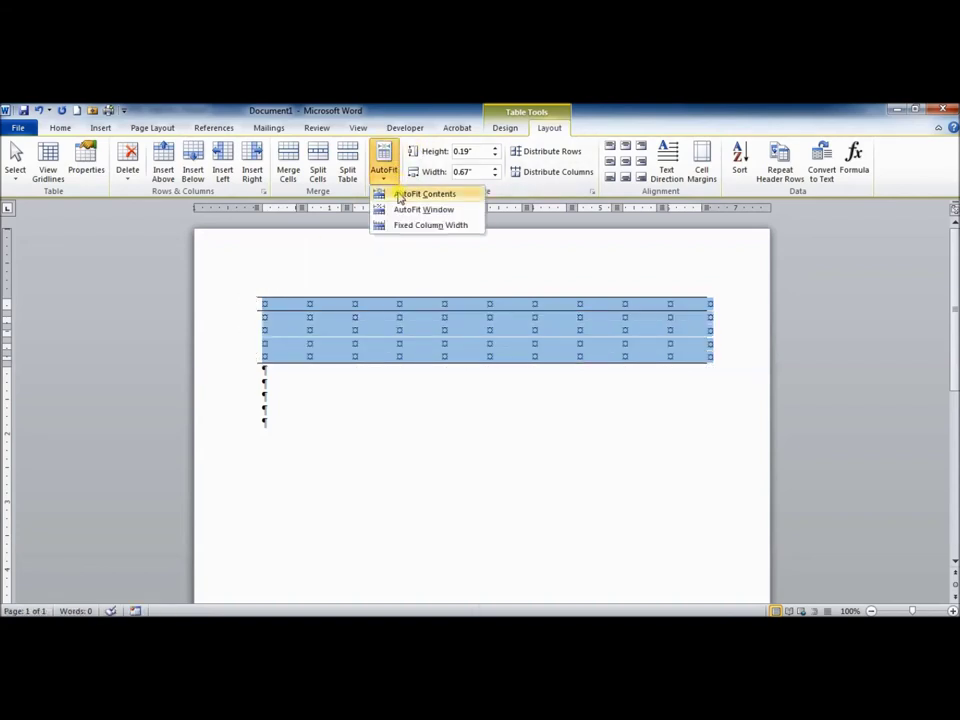
click(399, 196)
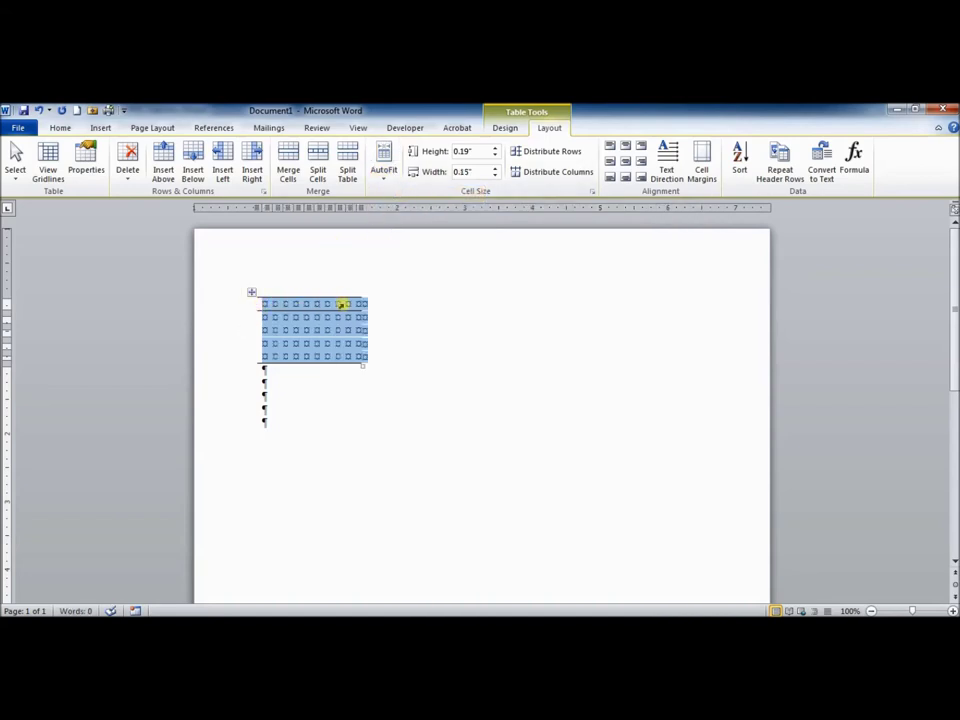
Step: Consult the Custom Tables output in SPSS and enter "Region" as the first column heading of the Word table
click(263, 306)
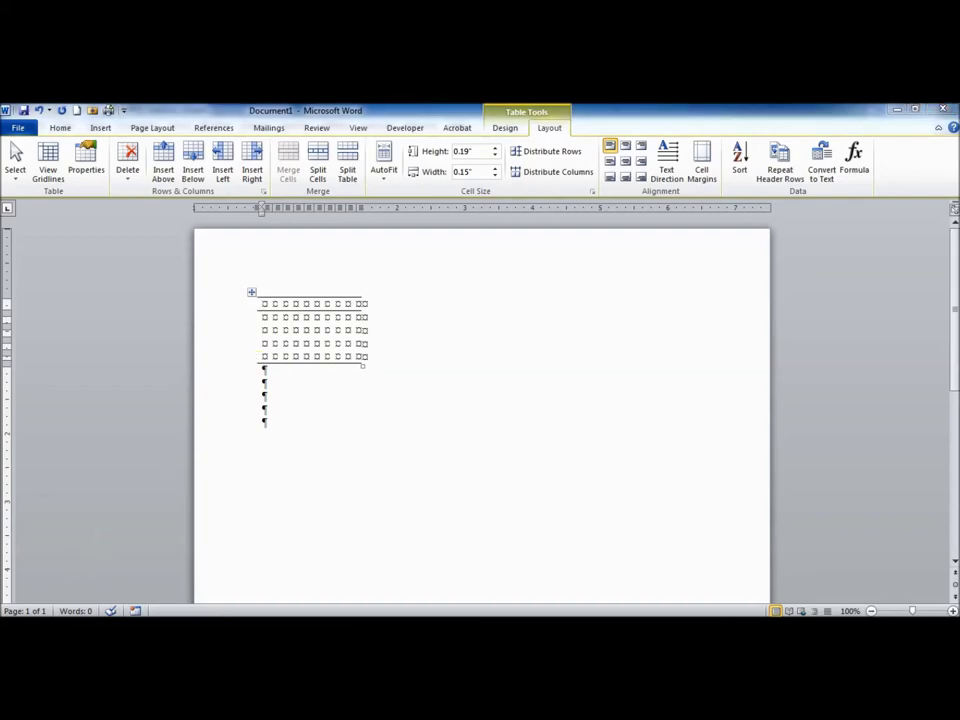
mouse_move(147, 578)
click(237, 566)
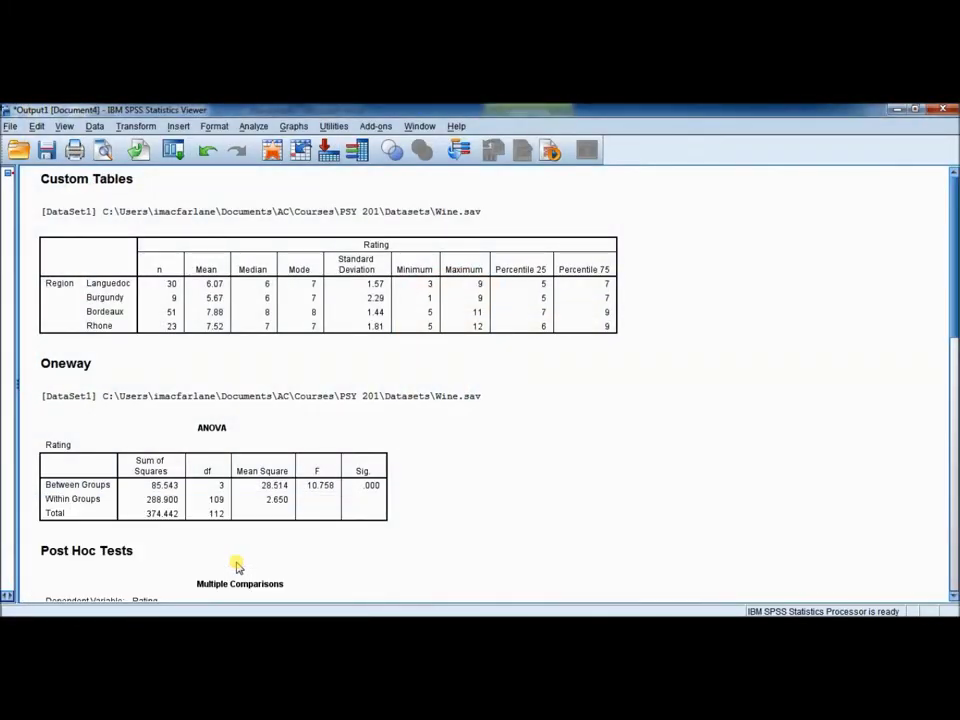
click(54, 306)
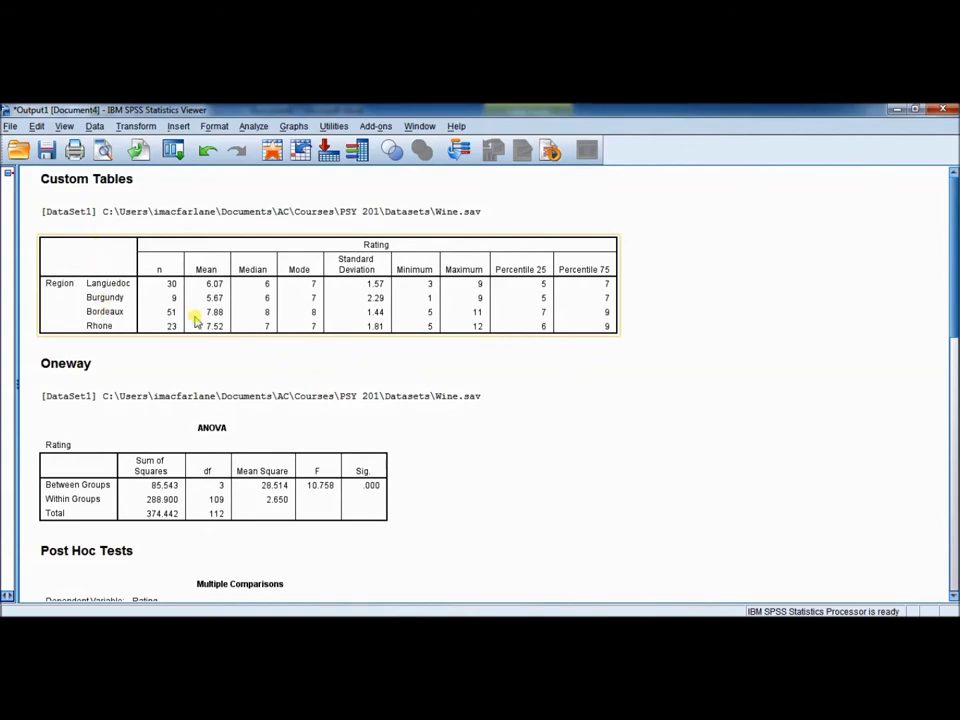
key(alt+Tab)
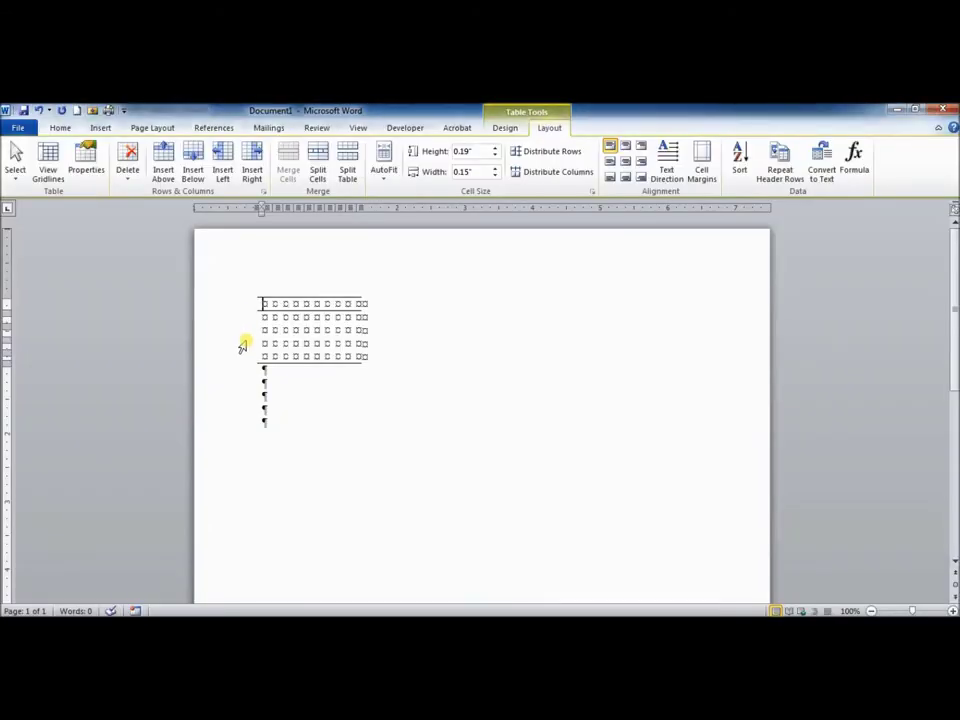
text(Region)
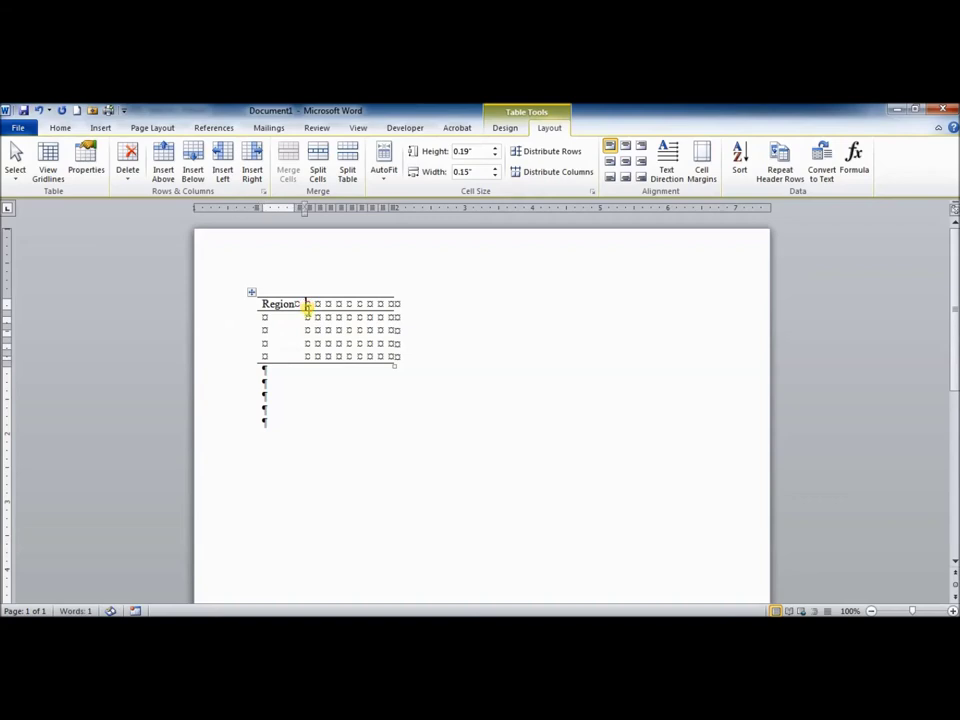
Step: Arrange the SPSS output and the Word document side by side, with SPSS on the left half and Word on the right
key(alt+Tab)
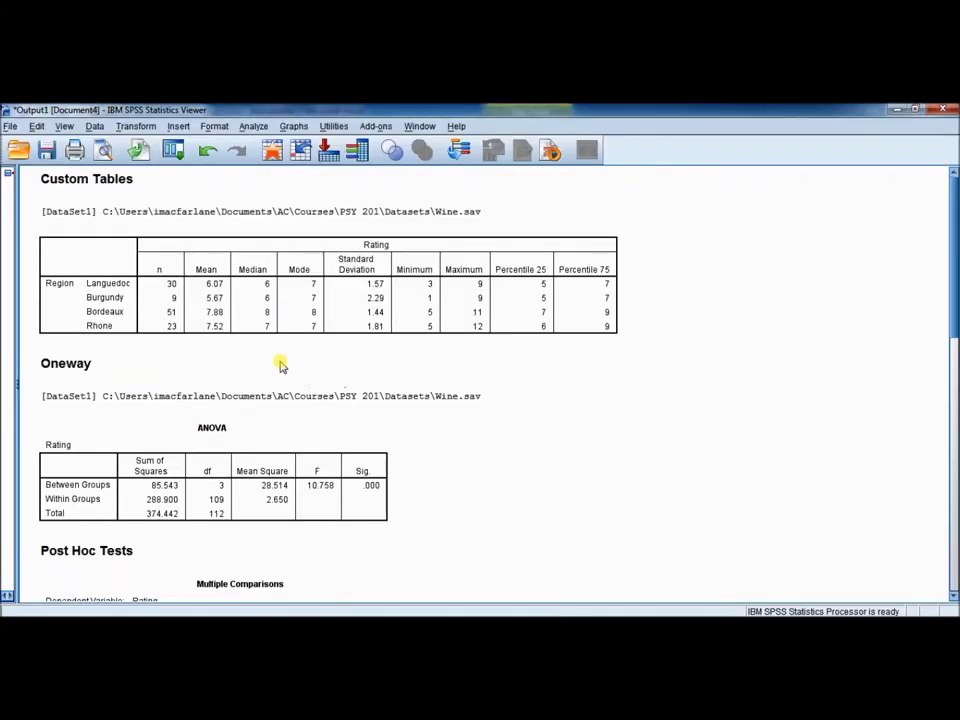
click(171, 285)
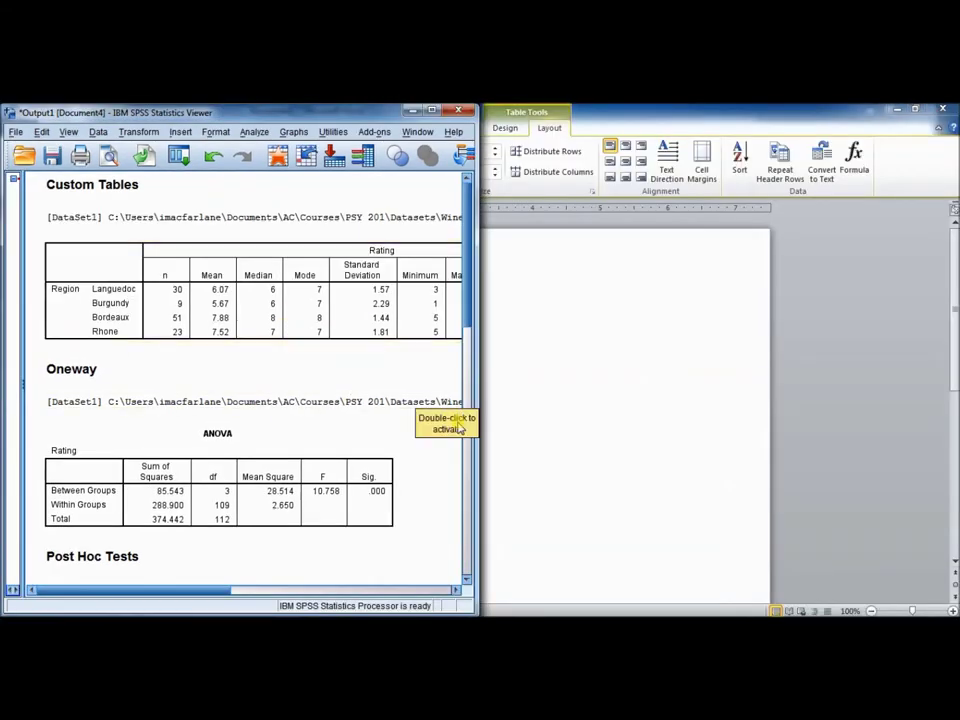
click(544, 410)
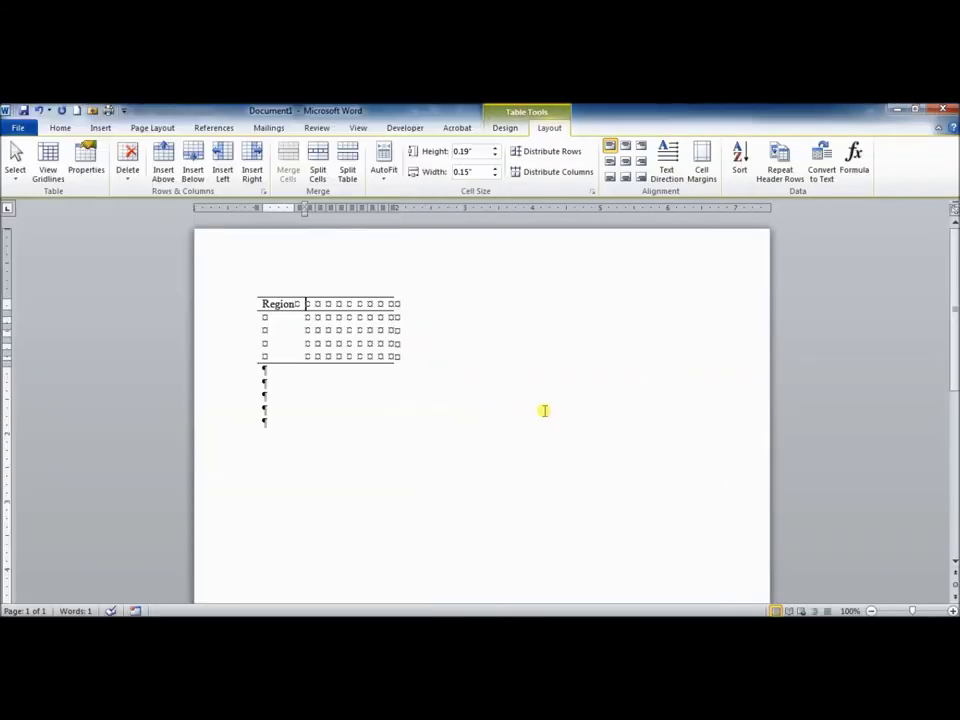
key(super+Right)
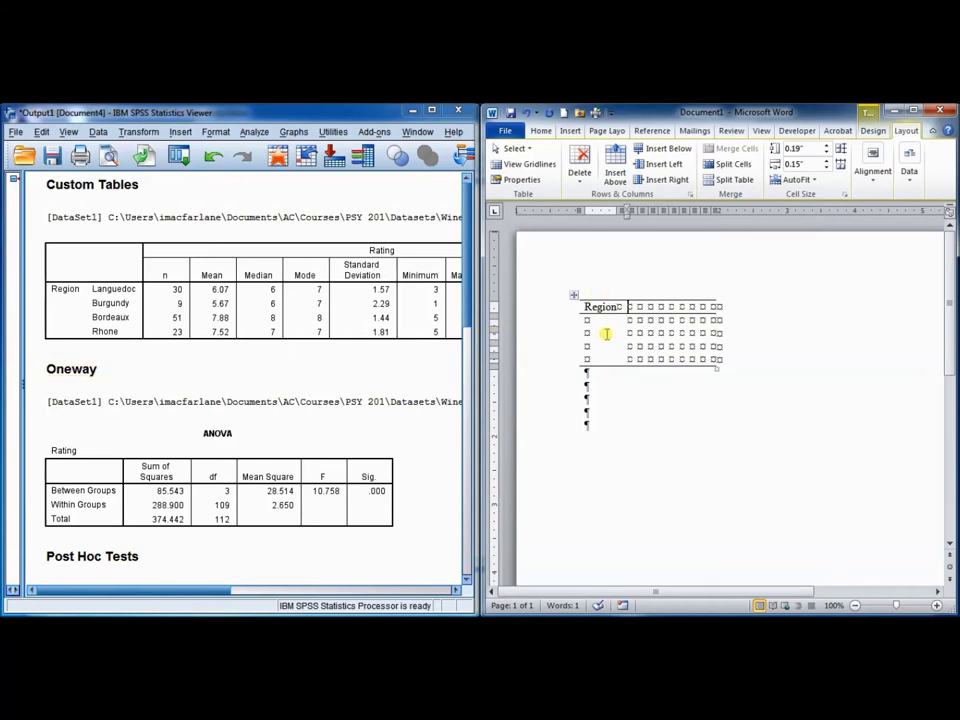
Step: Enter "n" as the second column heading and revert its automatic capitalization to keep it lowercase
text(n)
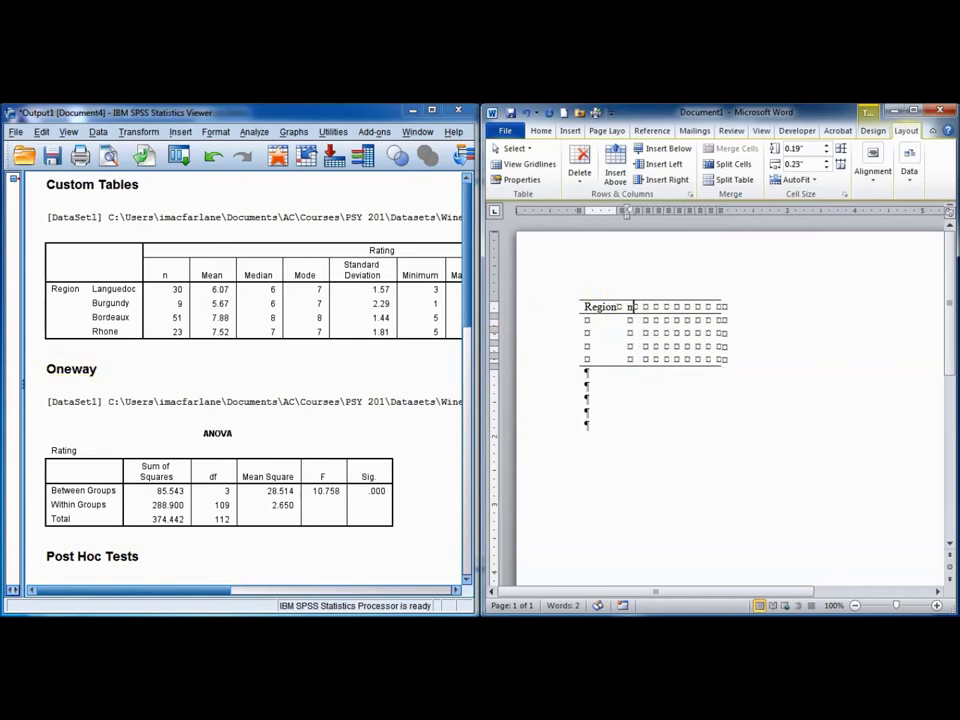
key(Tab)
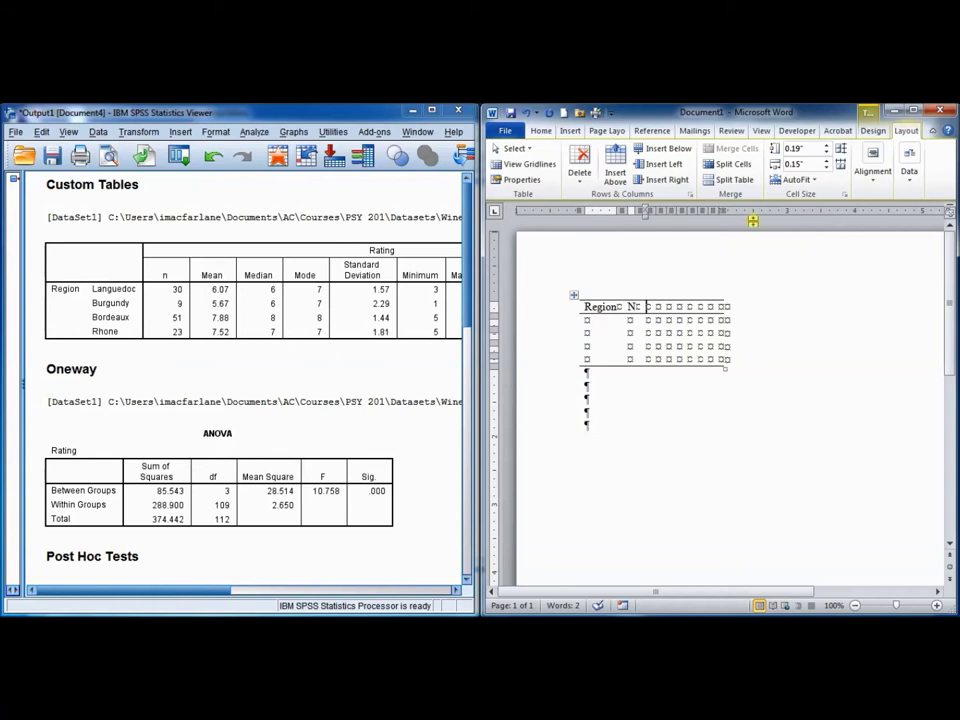
double_click(631, 307)
click(636, 320)
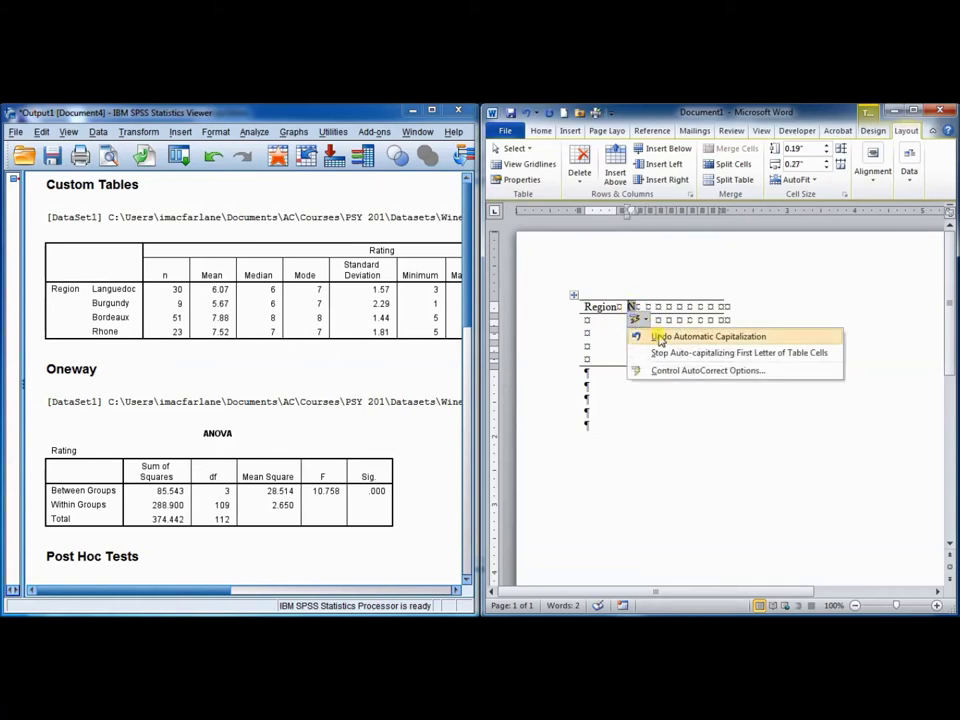
click(660, 339)
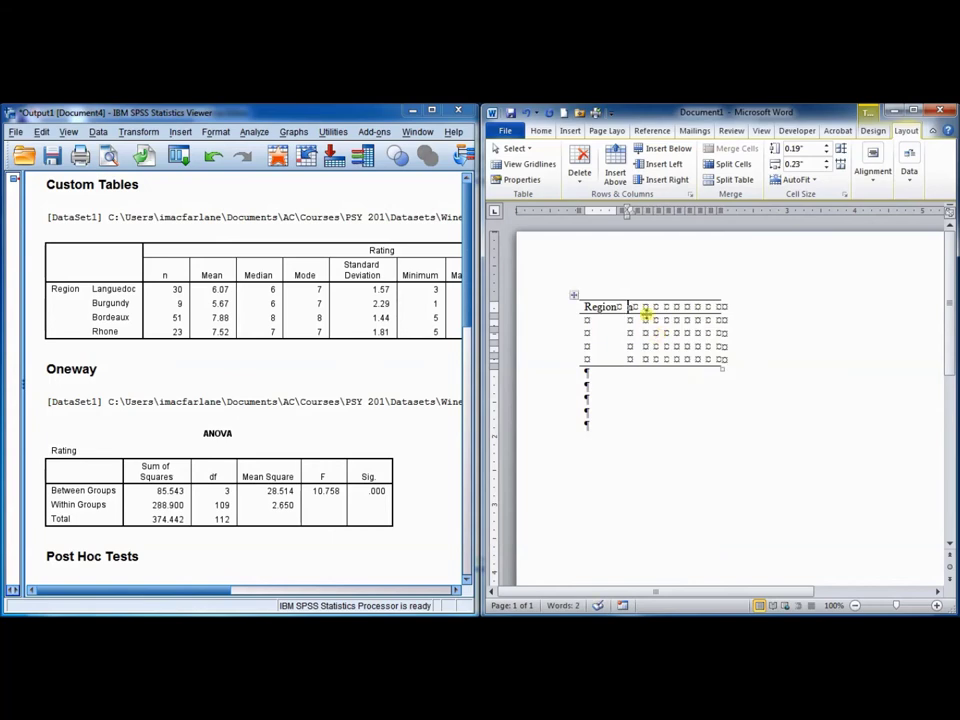
Step: Enter "M", "Mdn" and "Mode" as the next three column headings of the table
click(645, 357)
click(645, 307)
text(M)
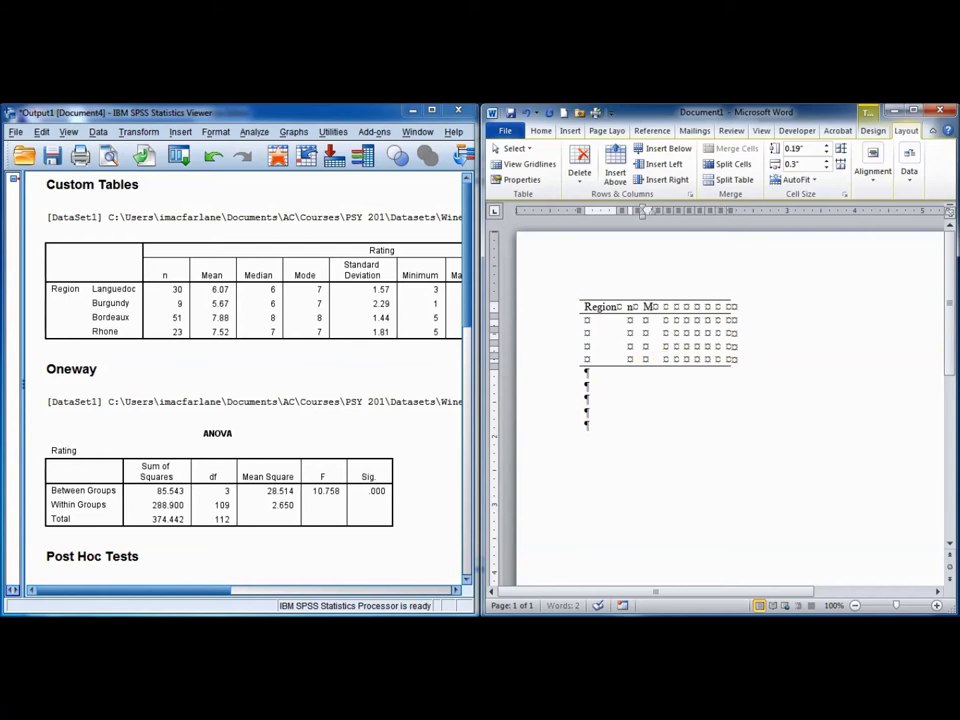
click(645, 357)
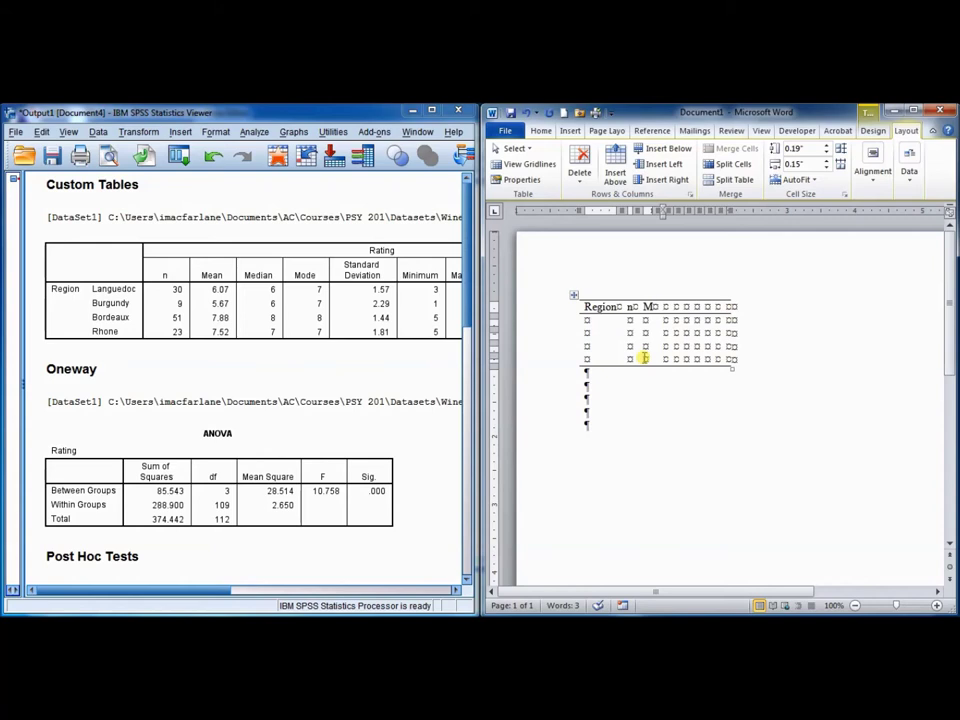
click(666, 307)
text(Mdn)
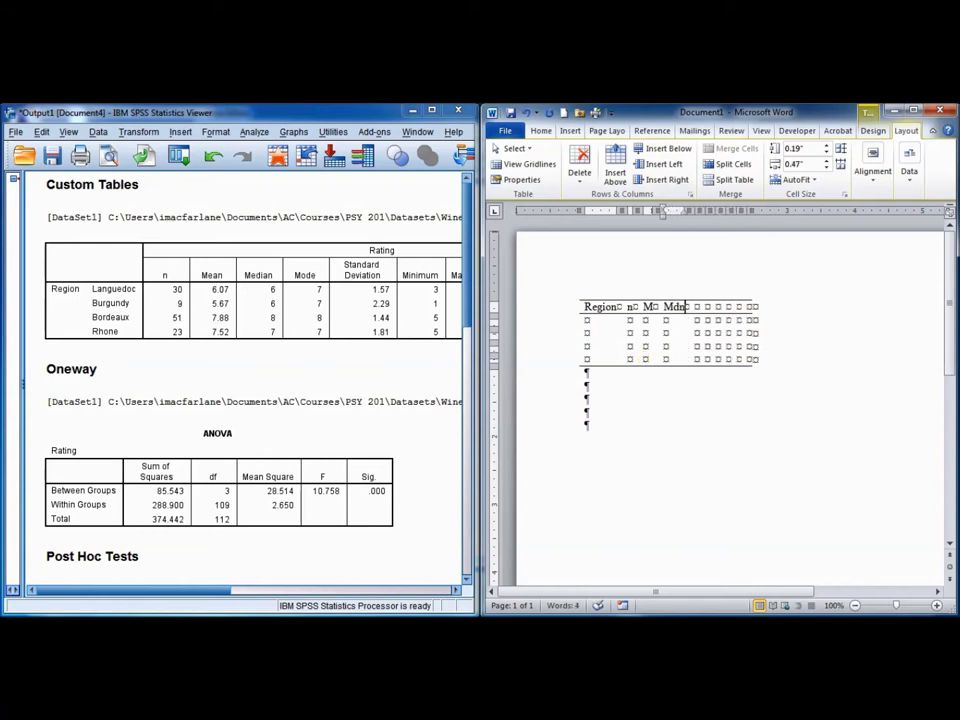
key(Tab)
text(Mode)
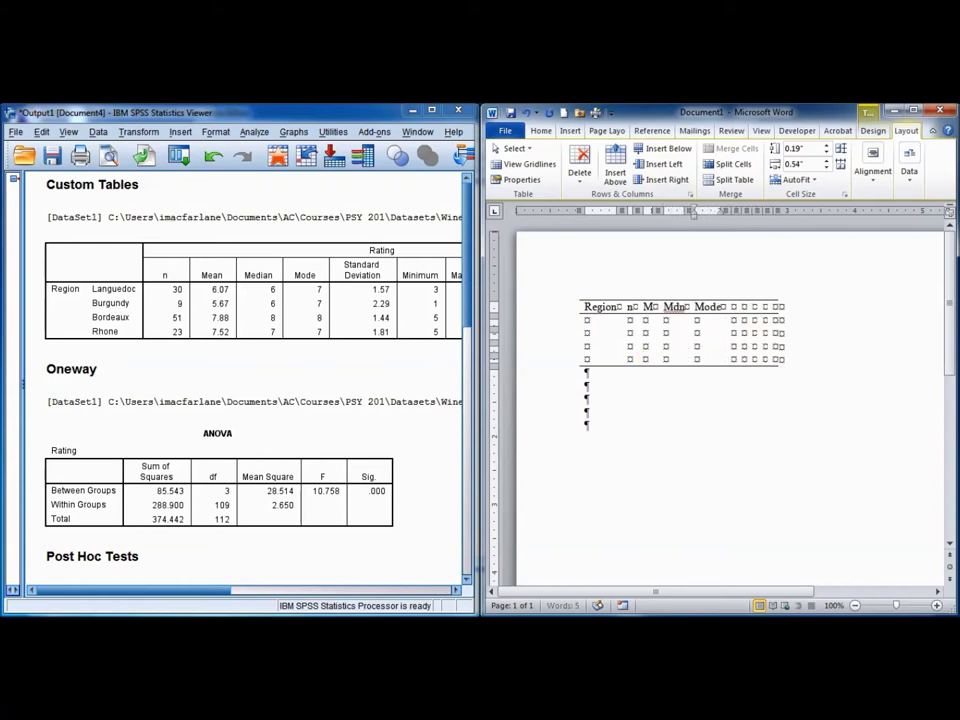
Step: Enter "SD", "Min" and "Max" as the headings after Mode, following the order of the SPSS Custom Tables columns
click(660, 368)
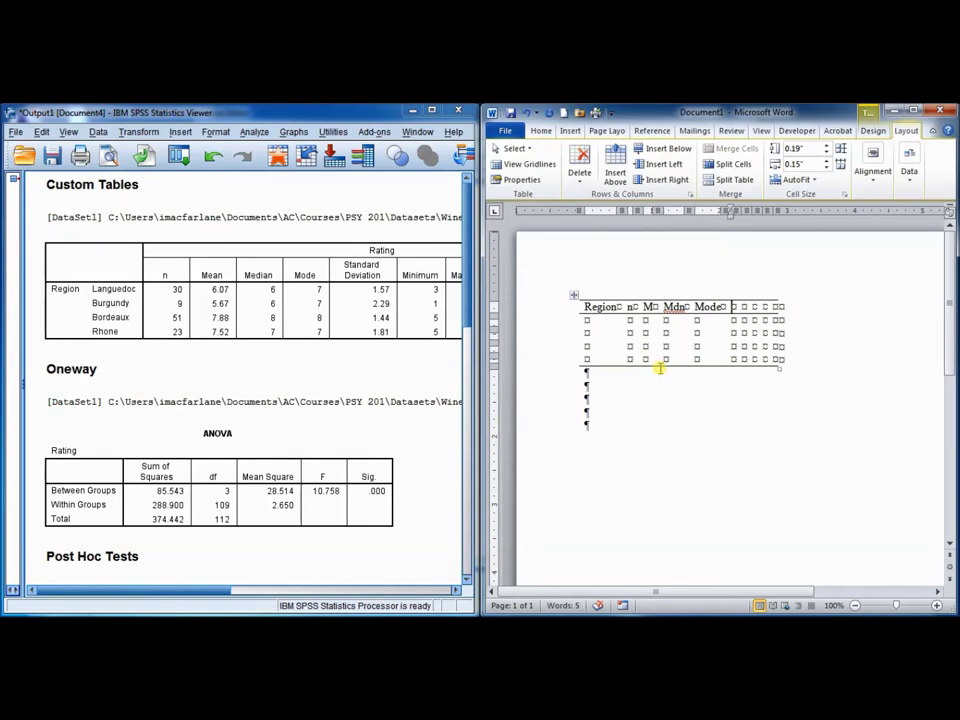
click(740, 306)
text(SD)
click(660, 368)
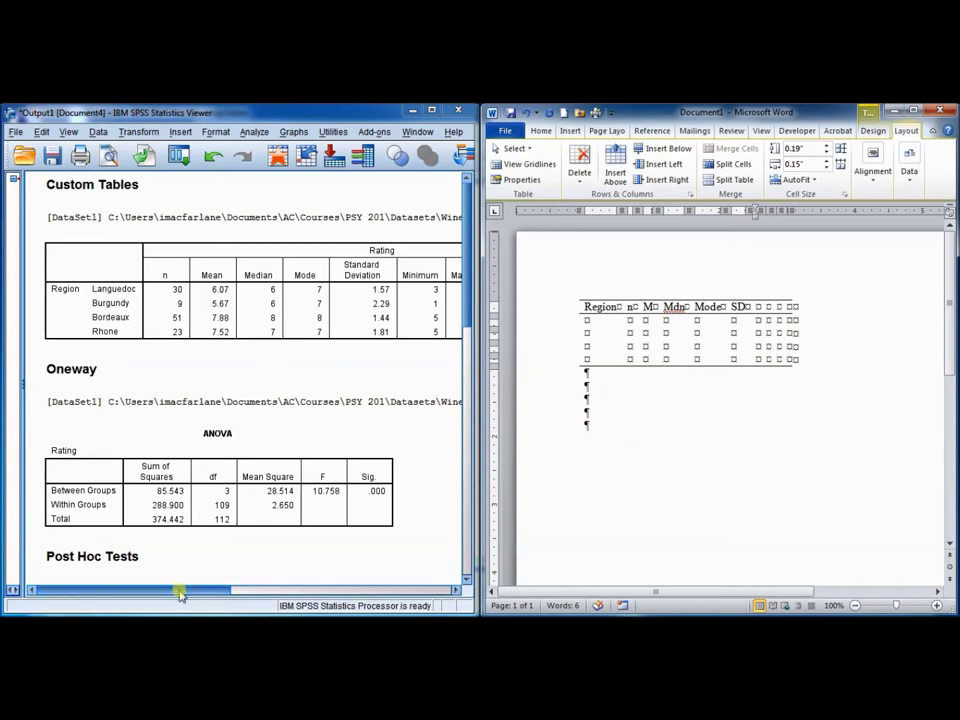
drag(165, 590, 284, 590)
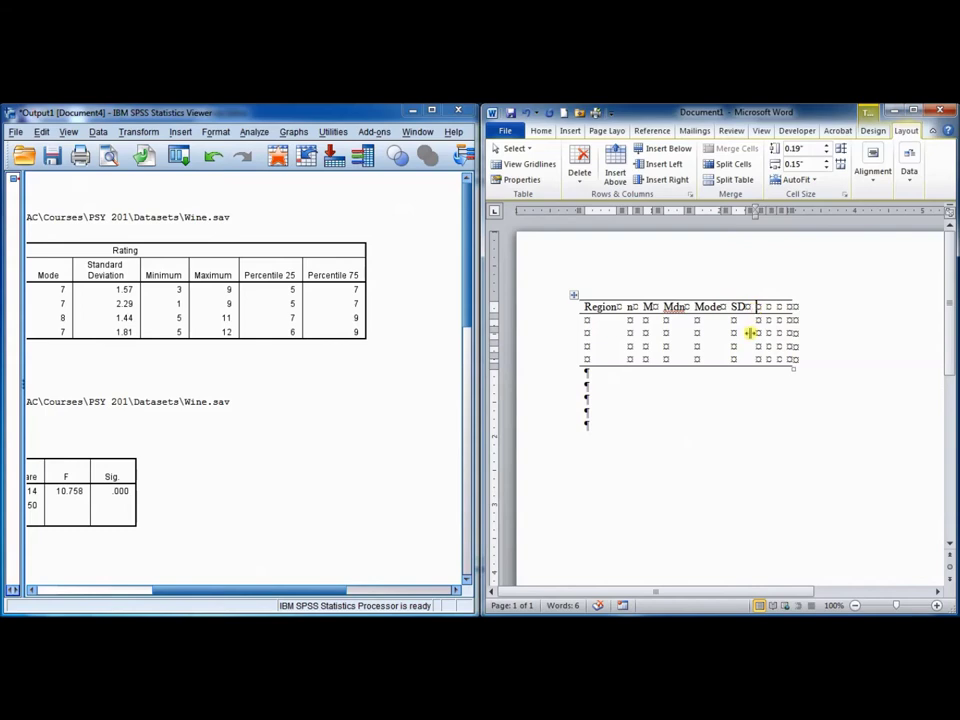
text(Min)
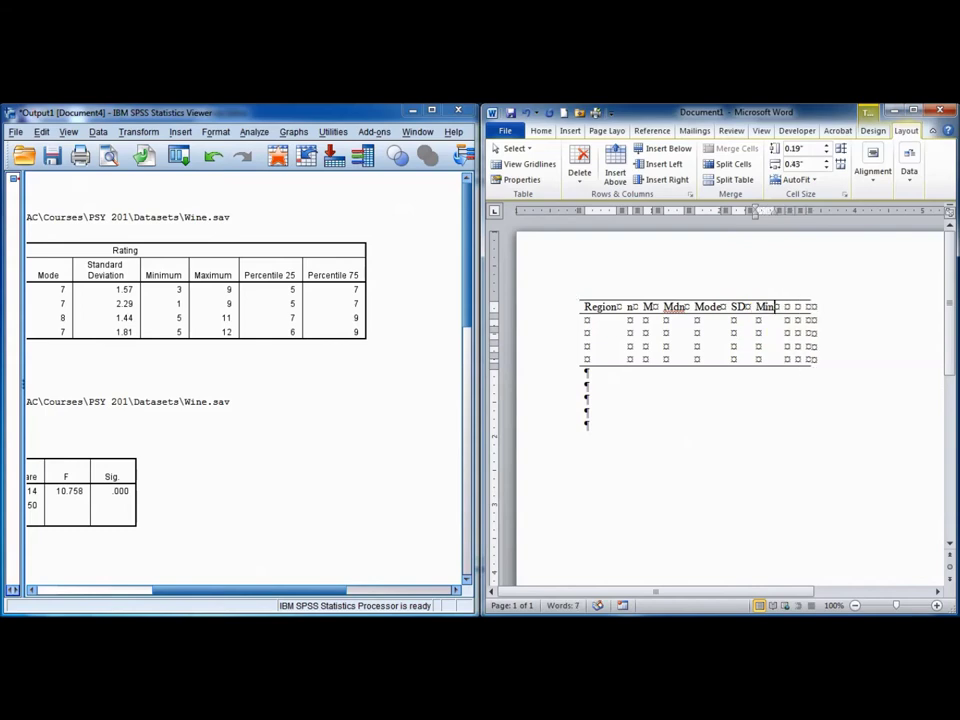
key(Tab)
text(Max)
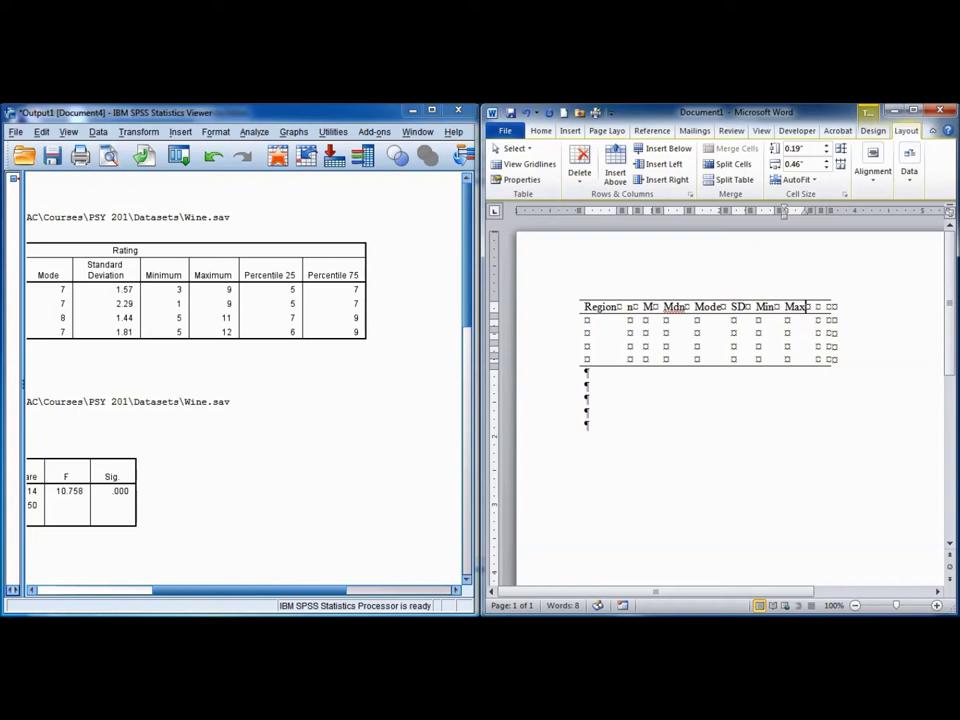
Step: Enter "25" and "75" as the headings of the last two columns for the percentiles
key(Tab)
text(25)
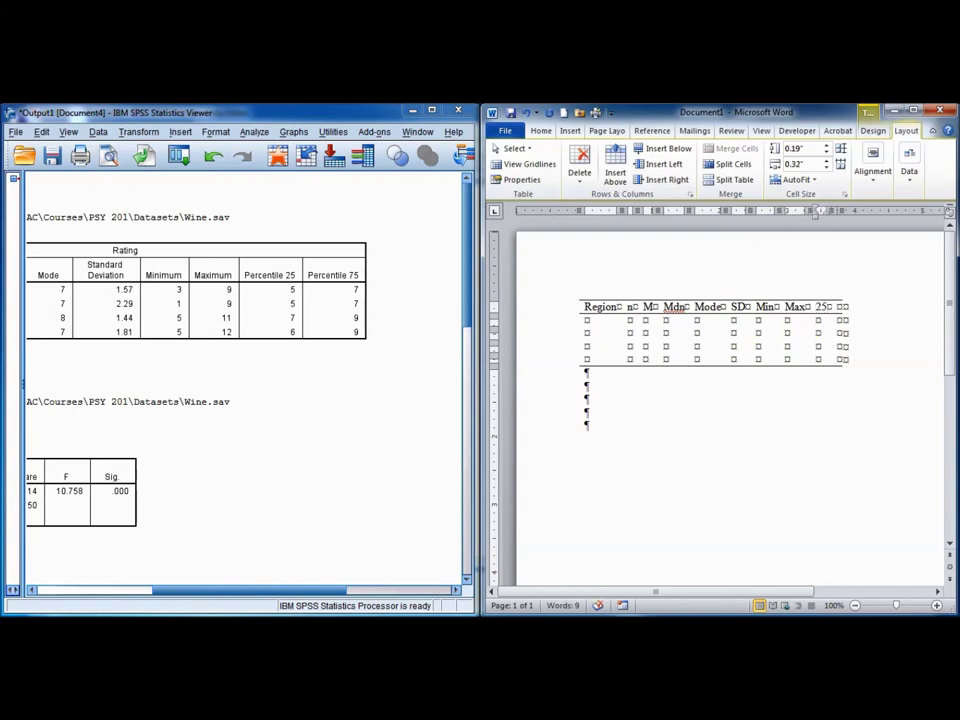
key(Tab)
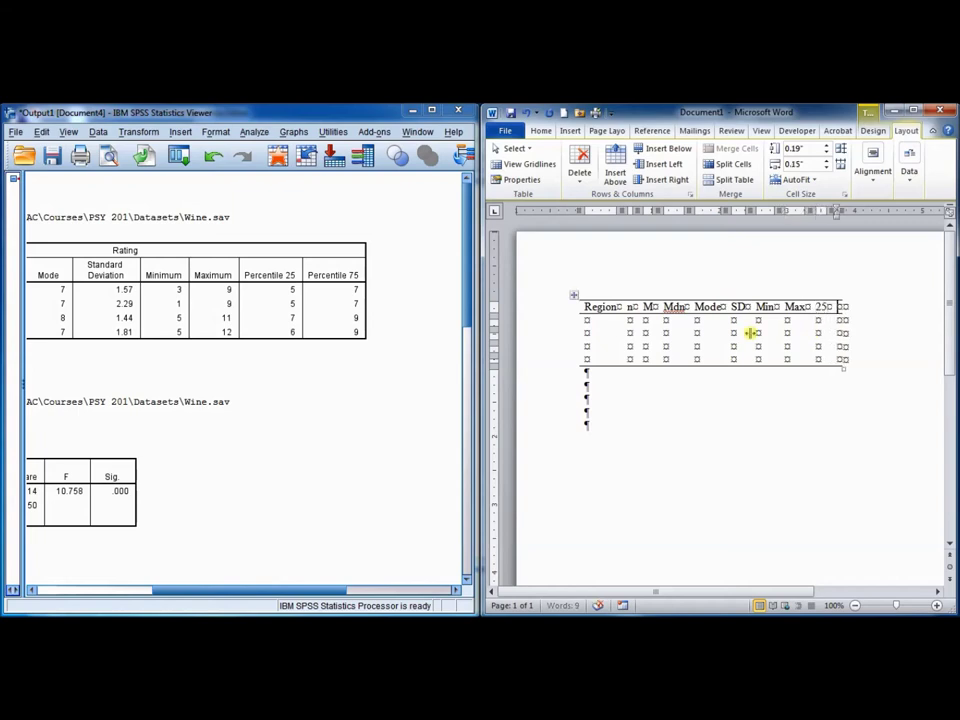
text(75)
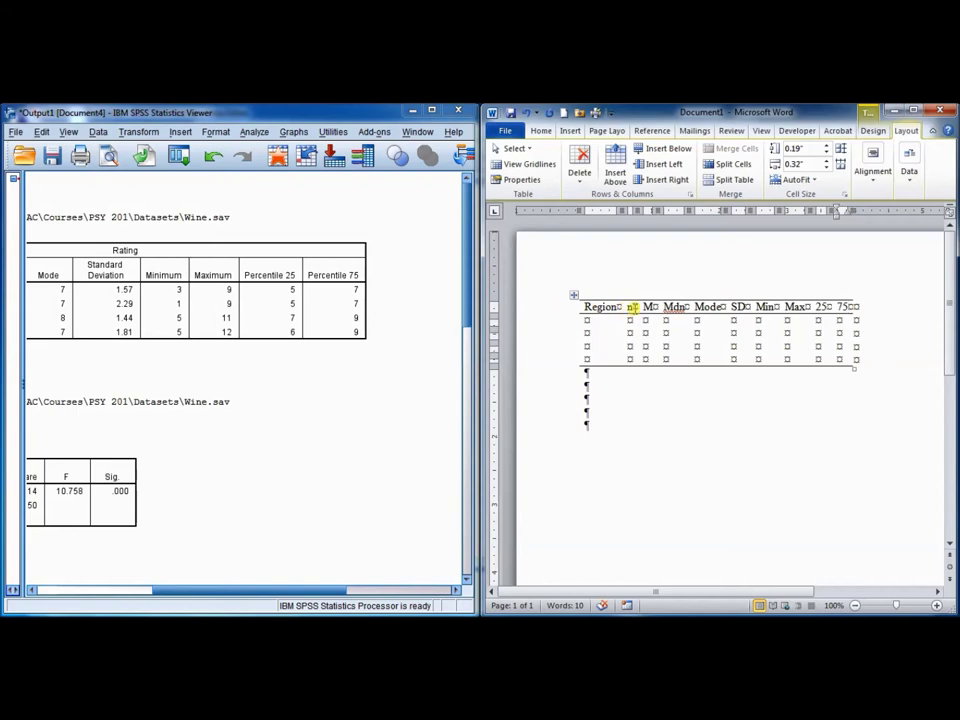
Step: Italicize the n, M, Mdn, SD, Min and Max column headings, leaving Region and Mode upright
drag(628, 309, 675, 319)
key(ctrl+i)
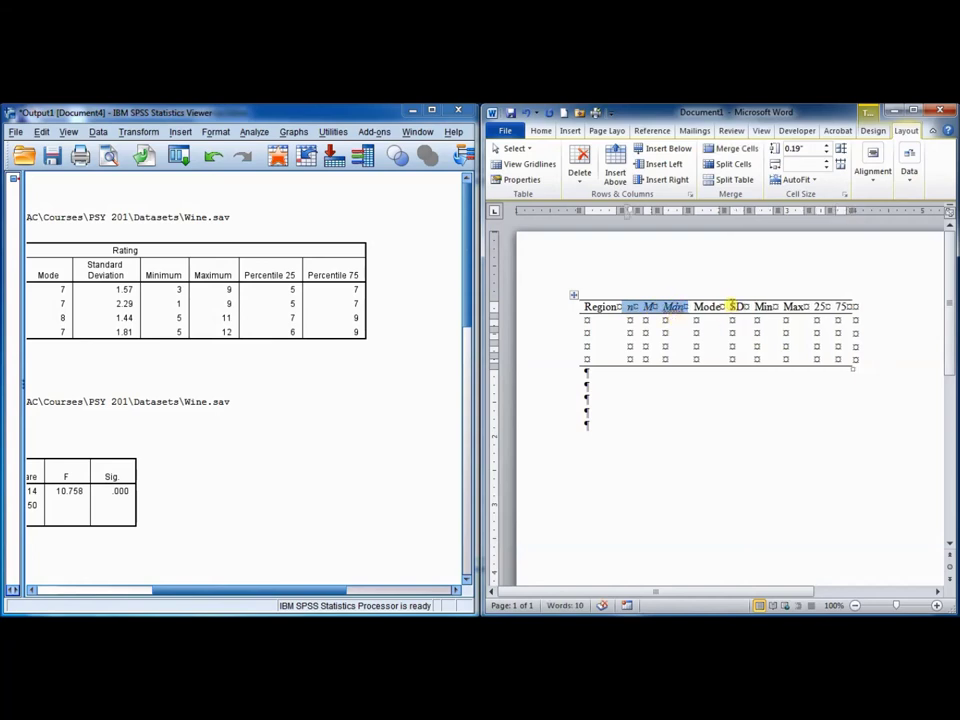
drag(734, 307, 781, 308)
key(ctrl+i)
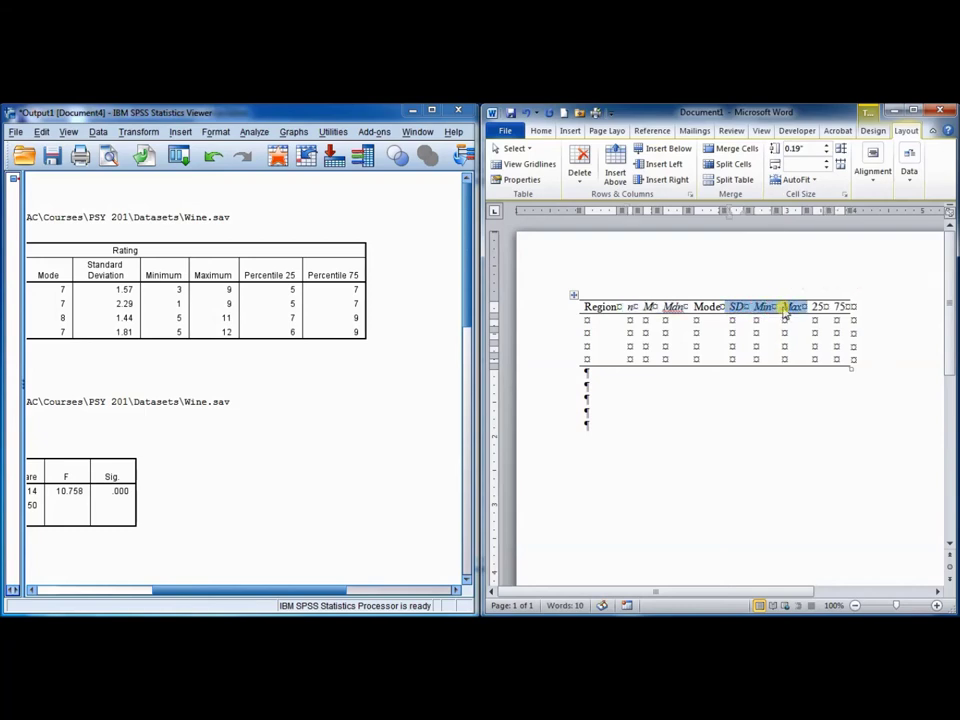
Step: Make the table's entire header row bold
click(550, 312)
key(ctrl+b)
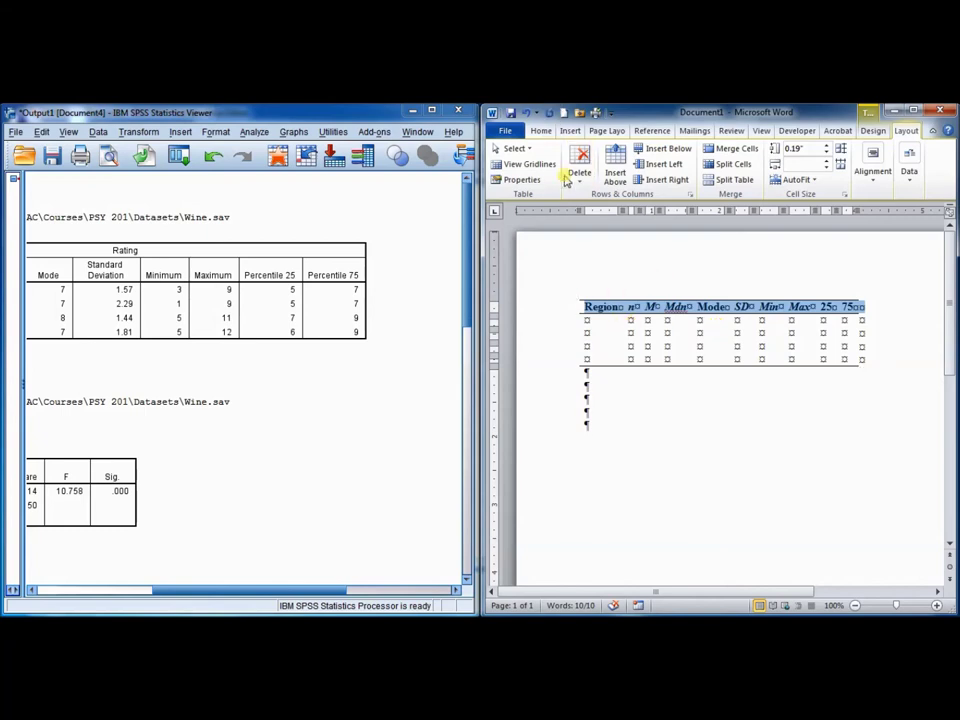
click(540, 131)
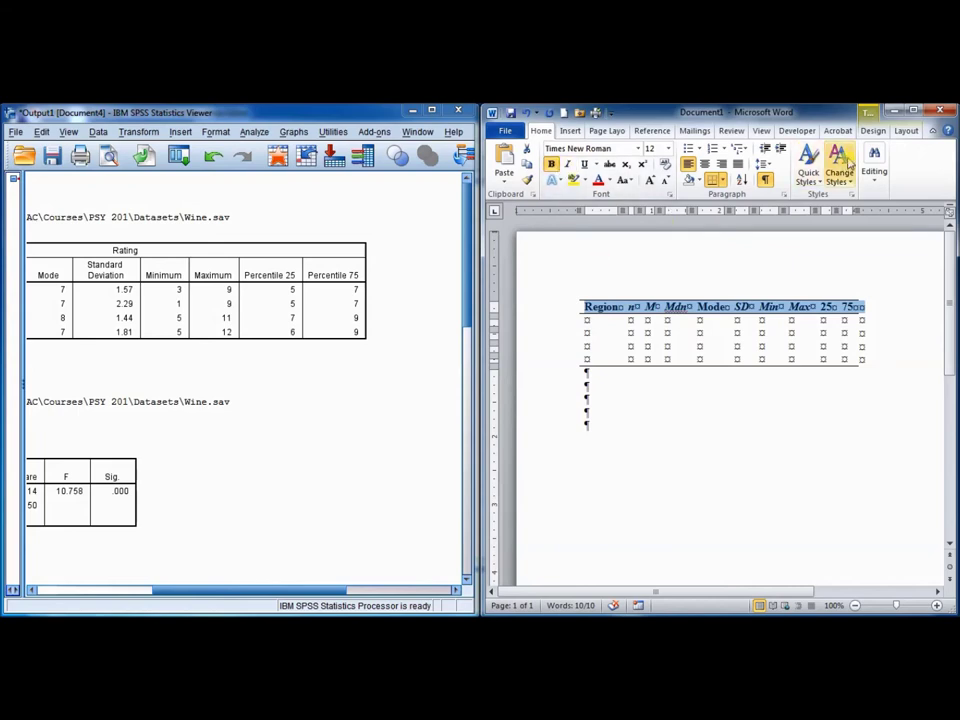
click(904, 131)
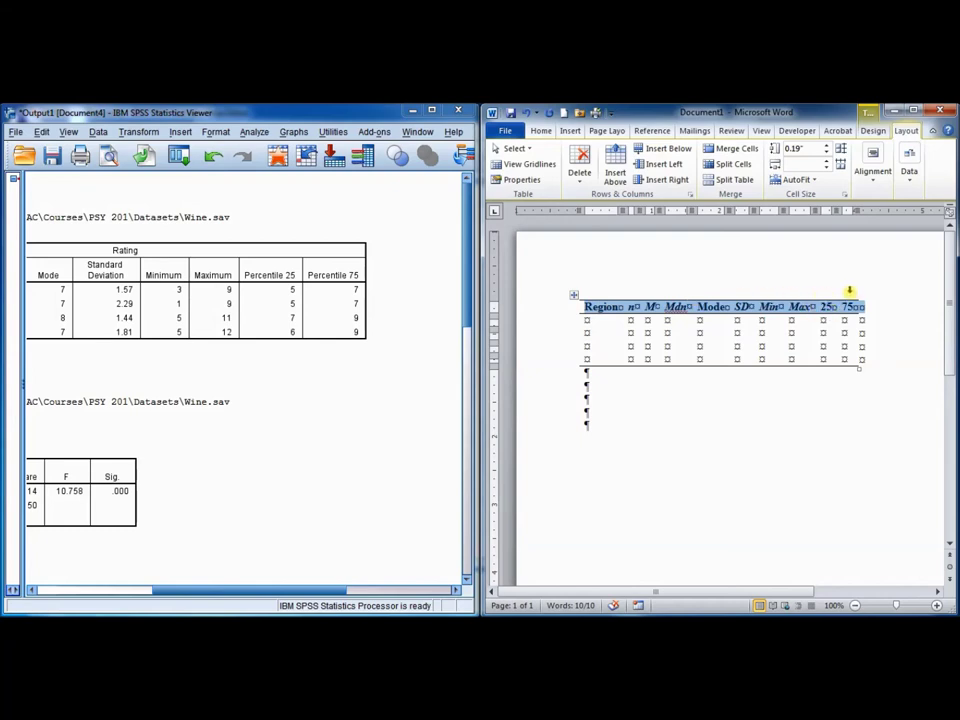
Step: Try expanding the last two column headings to "25th Percentile" and "75th Percentile"
click(822, 312)
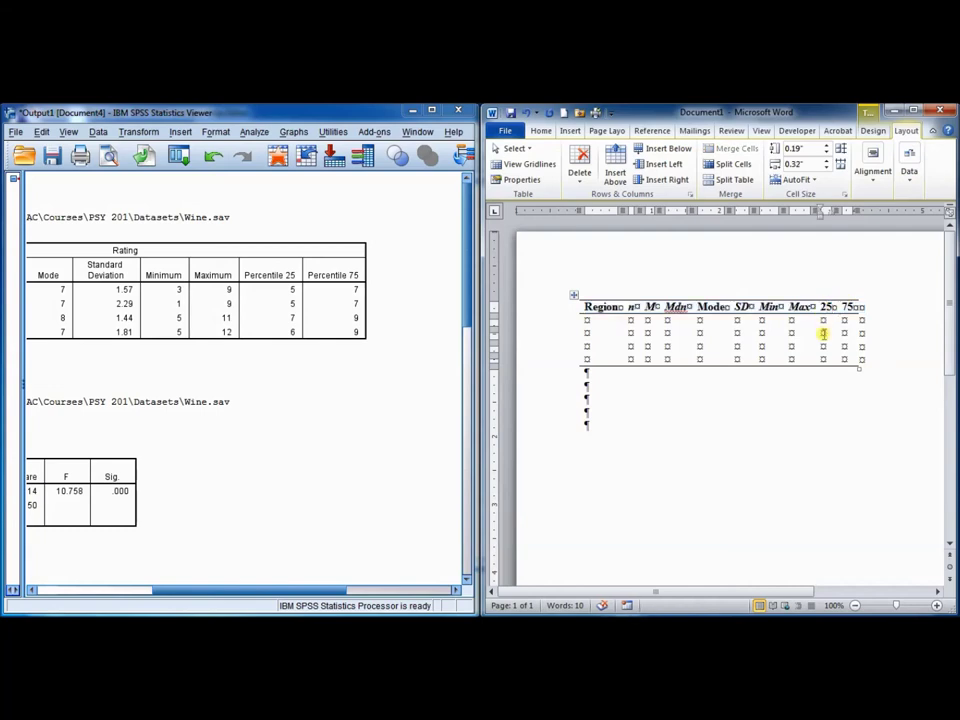
text(th Percenti)
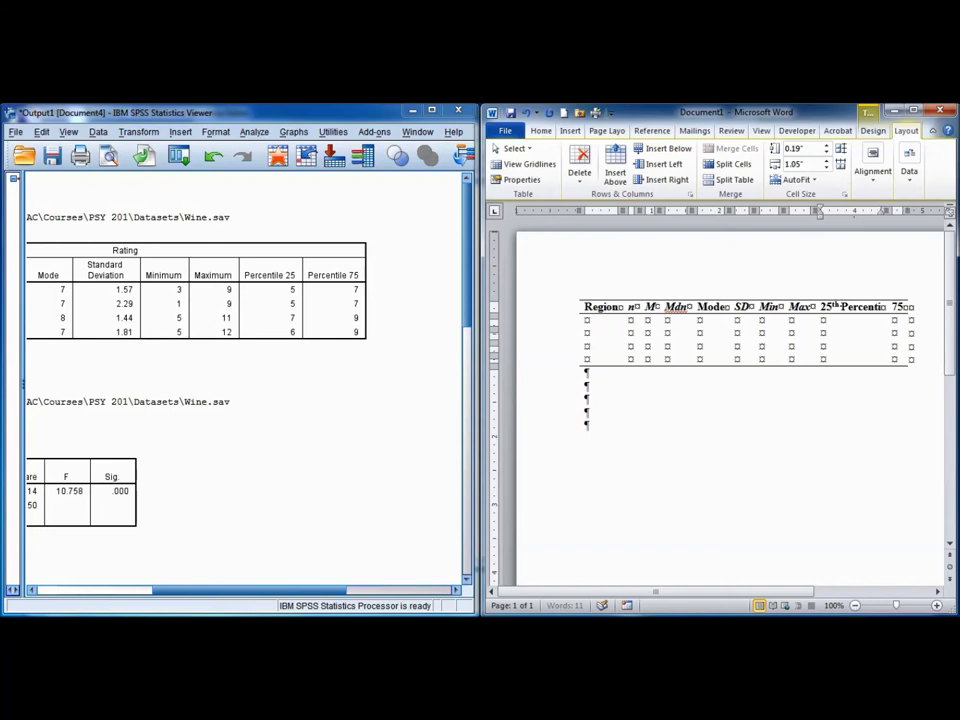
text(le)
click(822, 333)
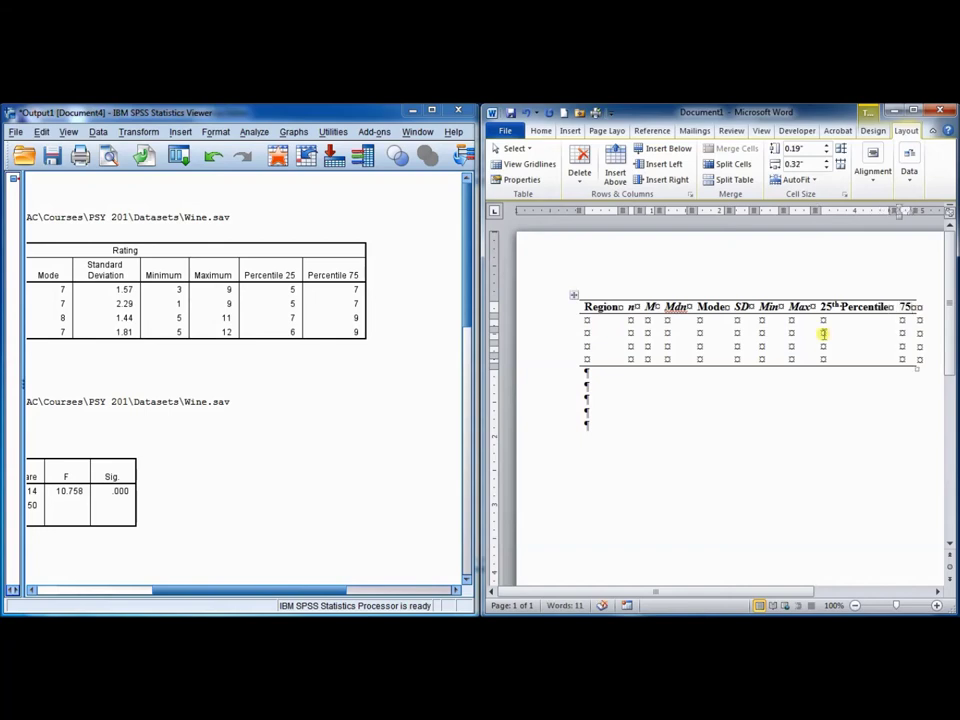
click(905, 307)
text(th Percent)
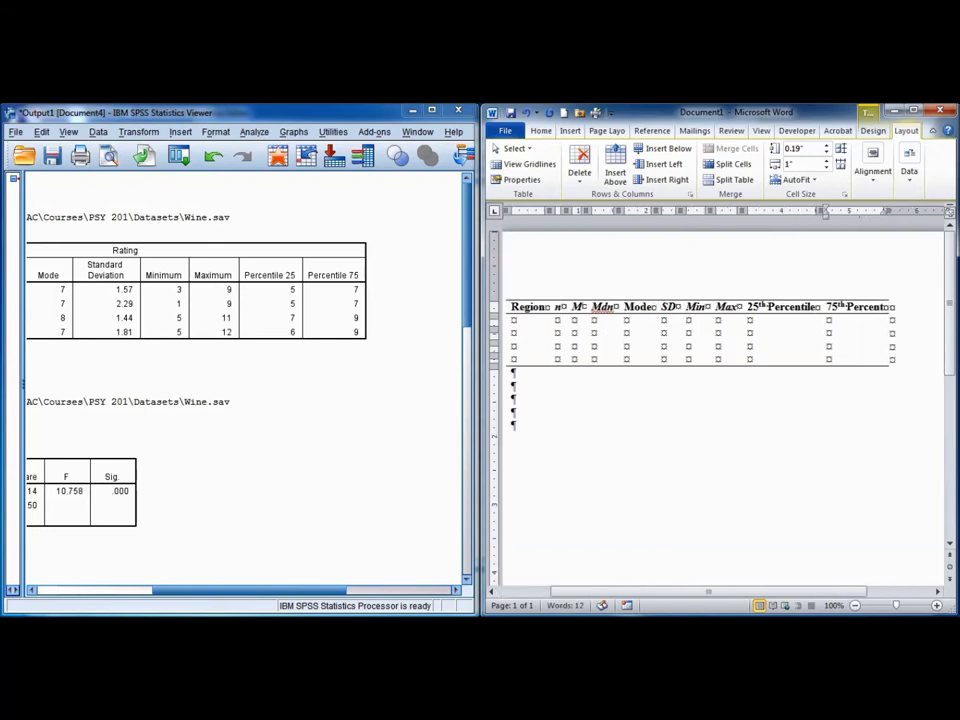
text(ile)
click(743, 592)
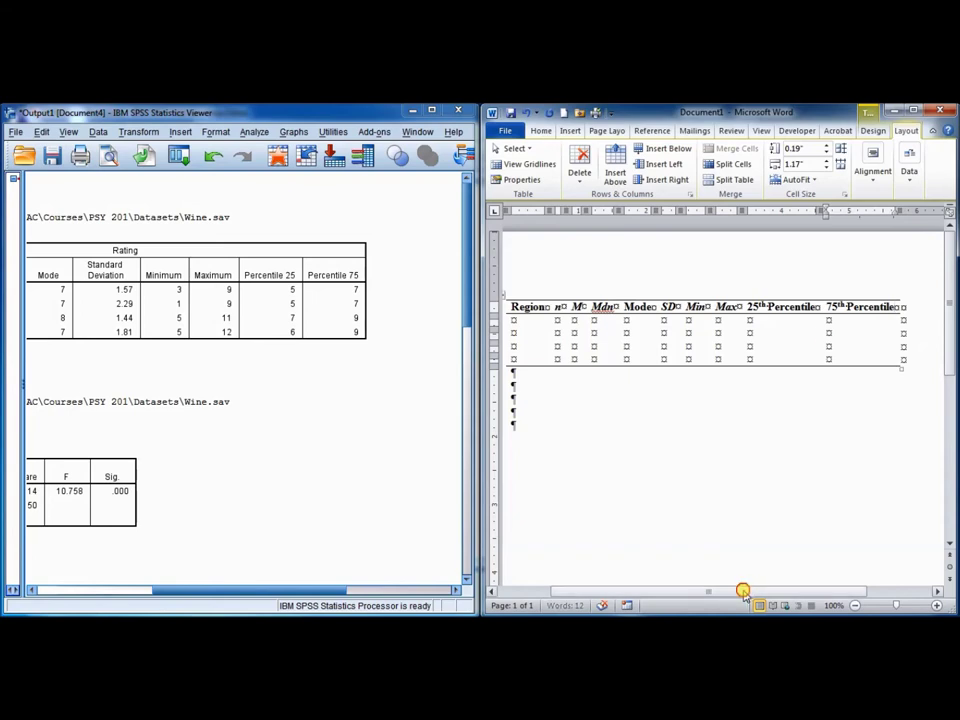
mouse_move(743, 592)
mouse_down()
mouse_move(699, 592)
mouse_move(758, 592)
mouse_move(731, 592)
mouse_up()
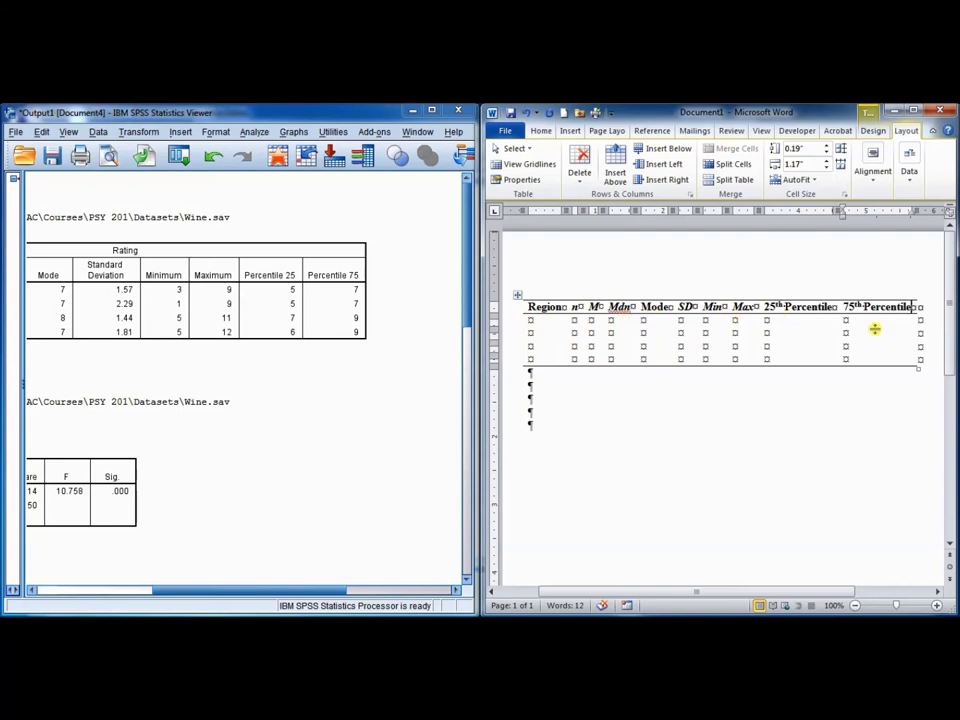
Step: Undo the "th Percentile" wording added to the last two column headings
key(ctrl+z)
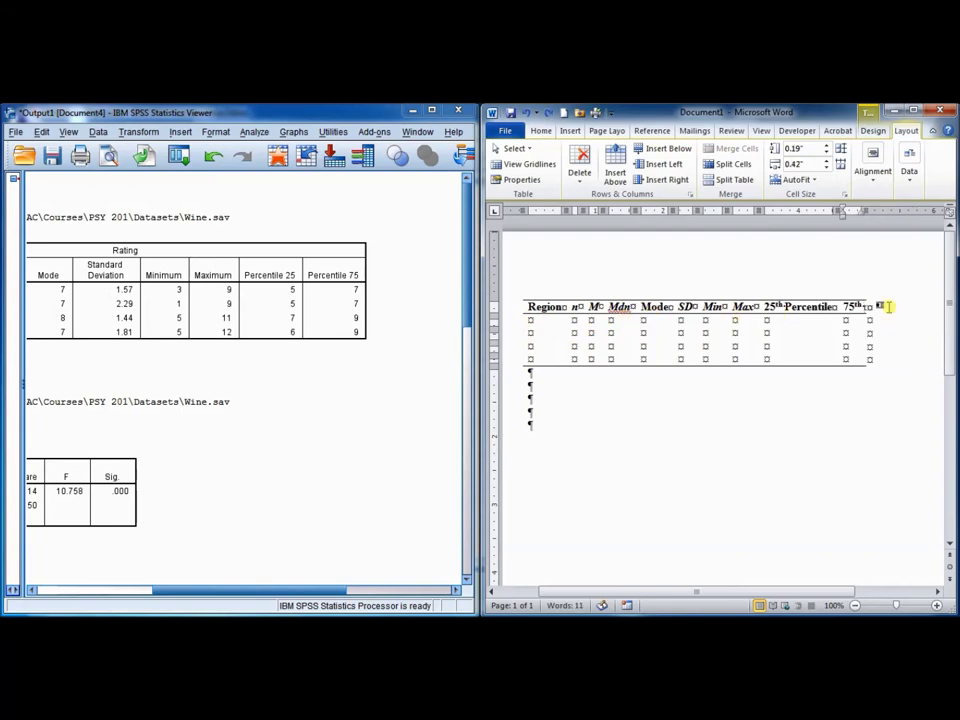
key(ctrl+z)
key(ctrl+z)
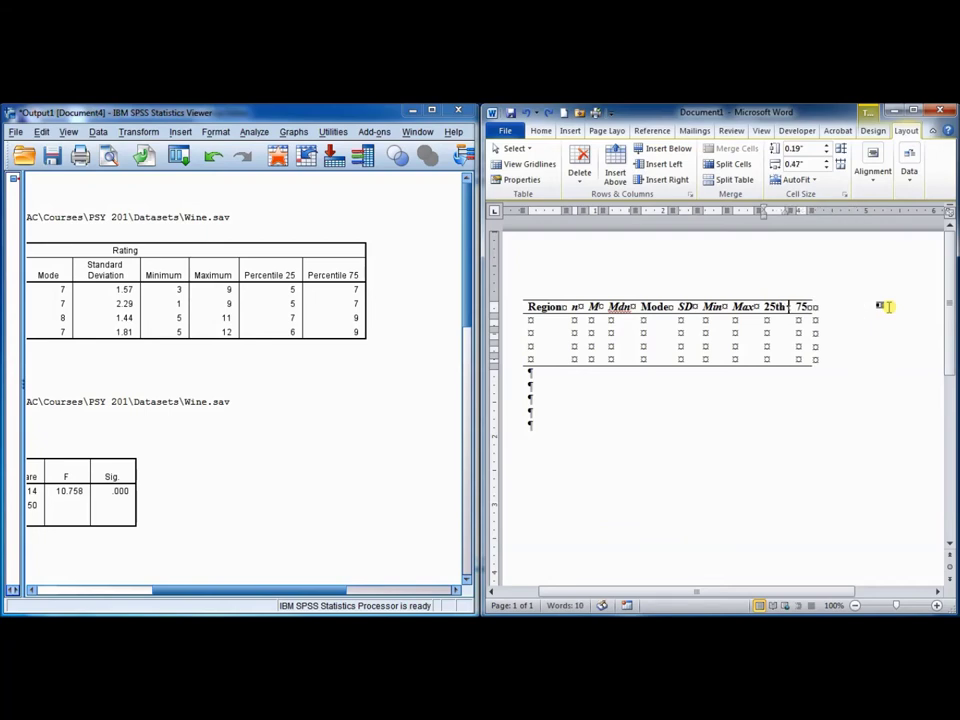
key(ctrl+z)
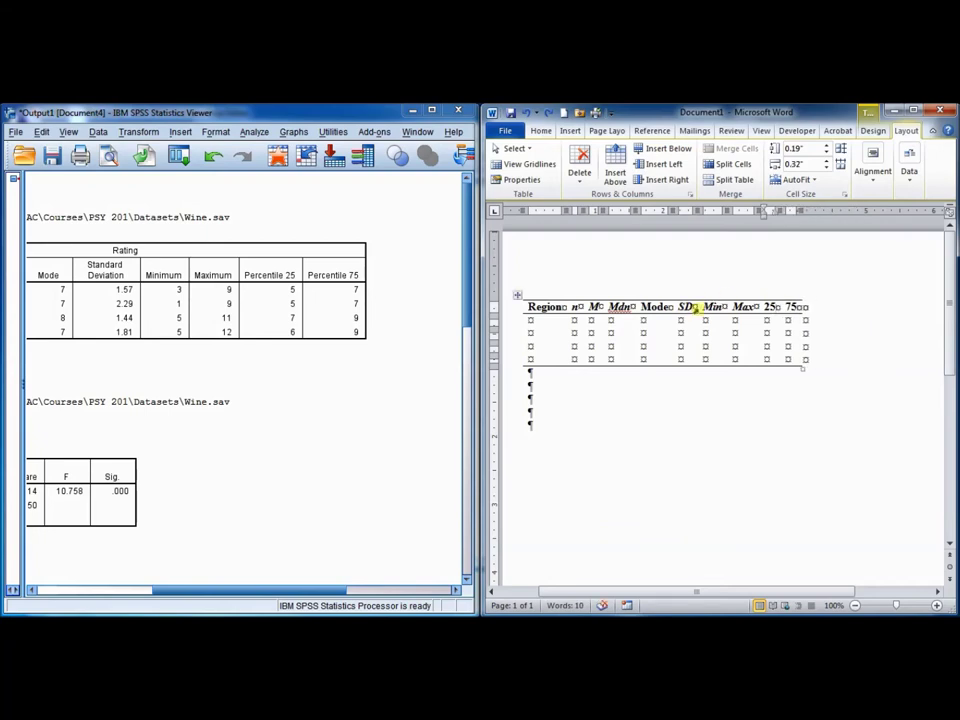
Step: Maximize the Word window and insert a new row directly below the table's header row
click(518, 307)
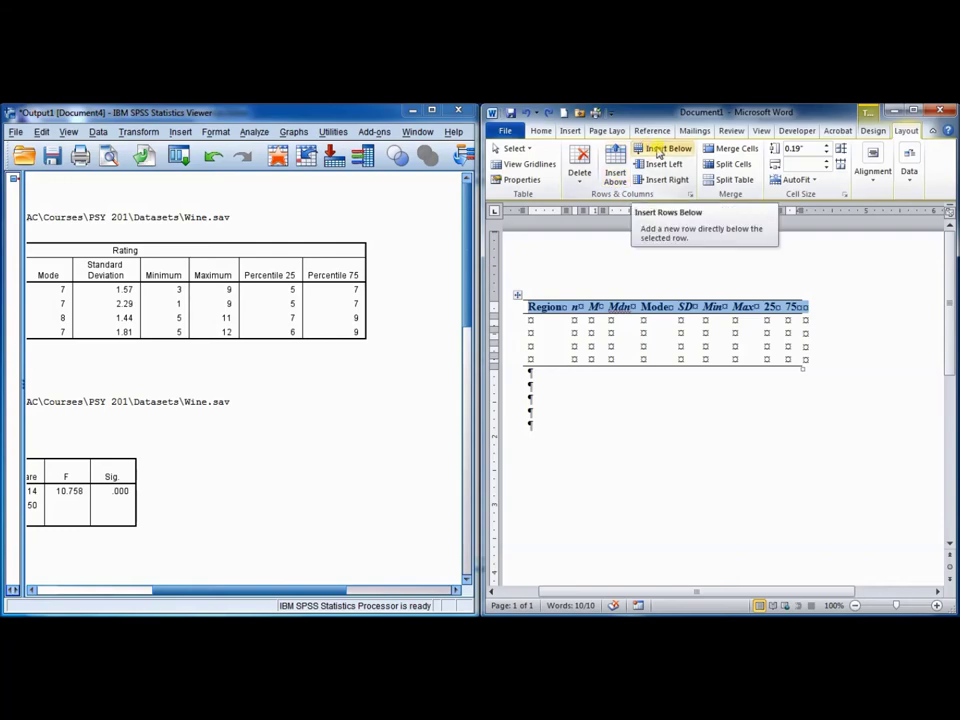
click(915, 113)
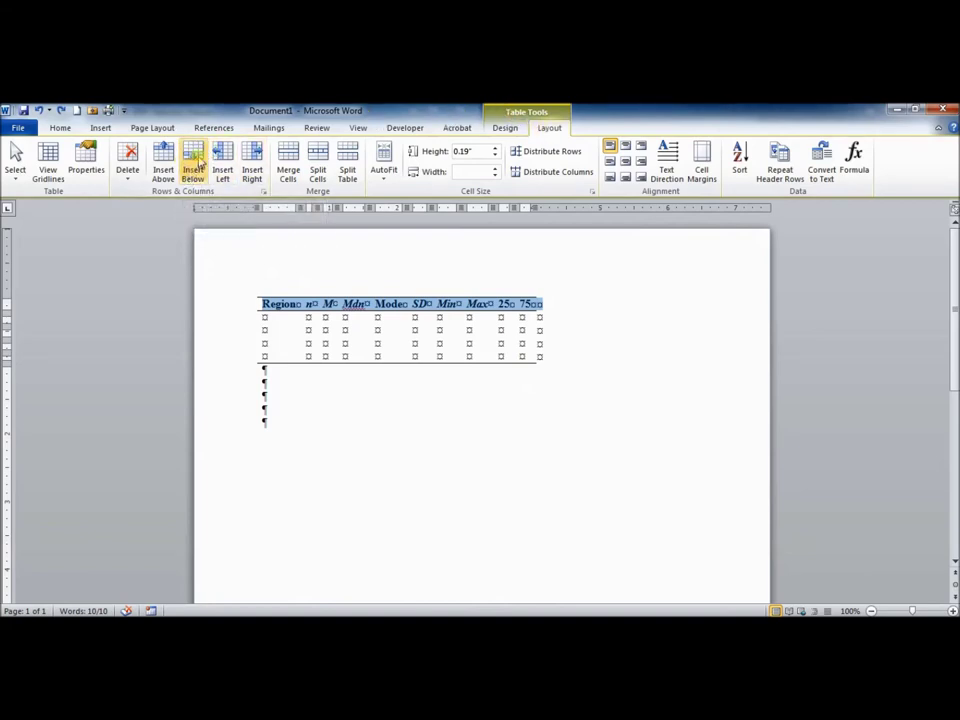
click(195, 165)
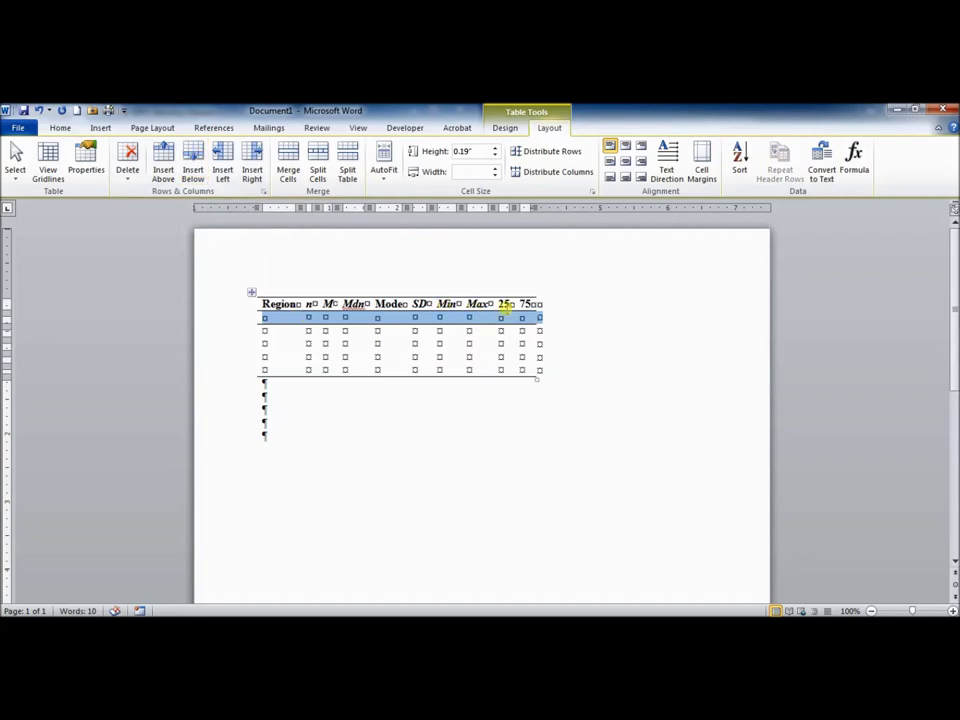
Step: Move the 25 and 75 headings from the first header row into the empty cells directly below them
drag(507, 308, 527, 304)
key(ctrl+c)
key(Delete)
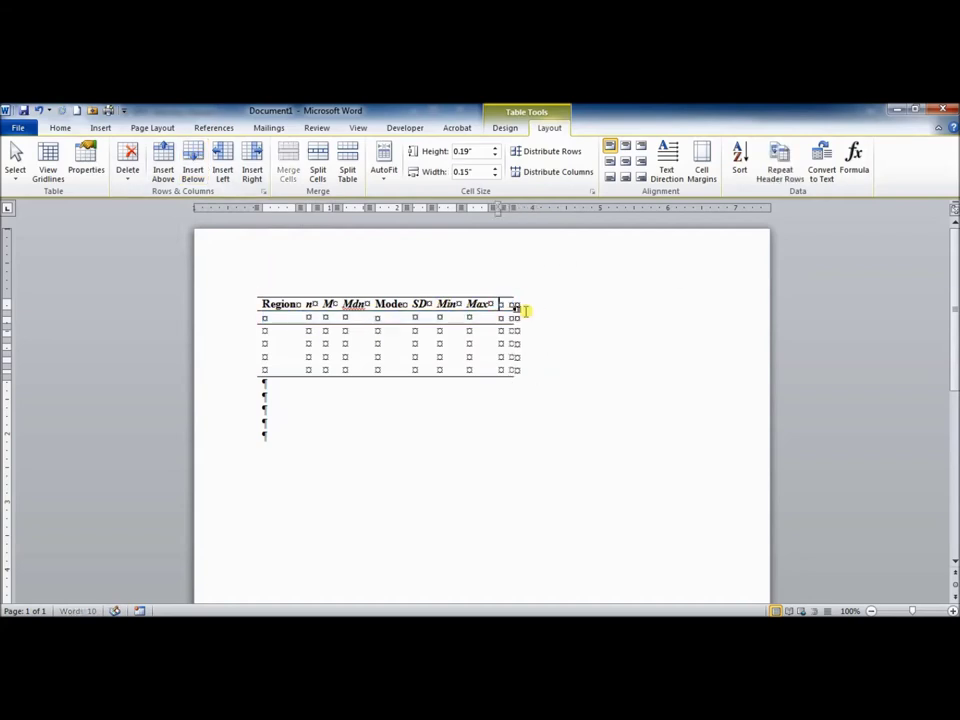
click(500, 318)
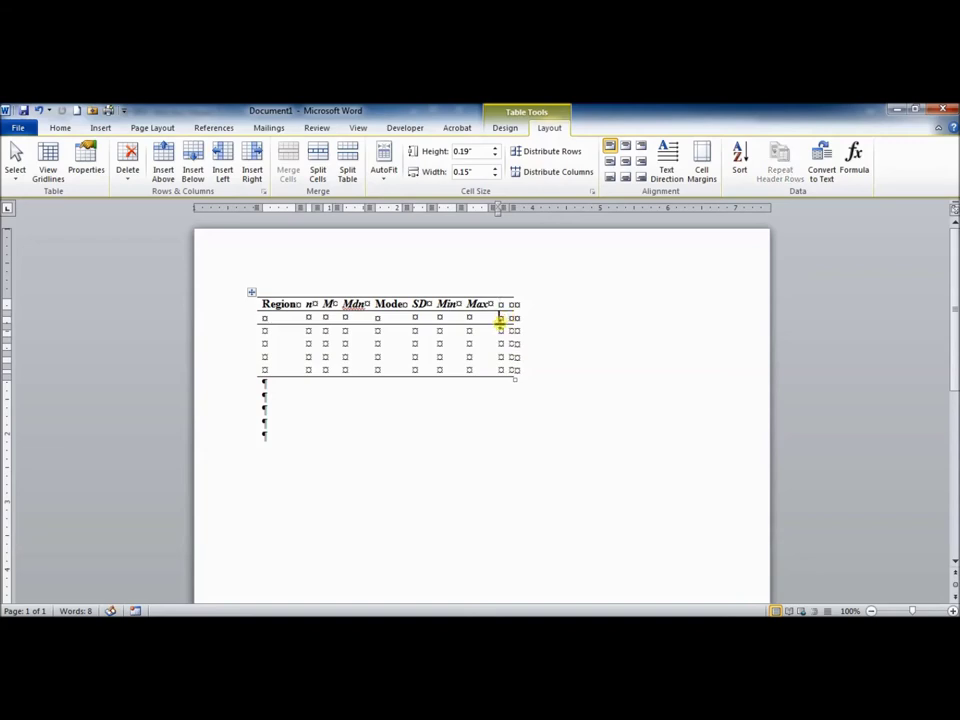
key(ctrl+v)
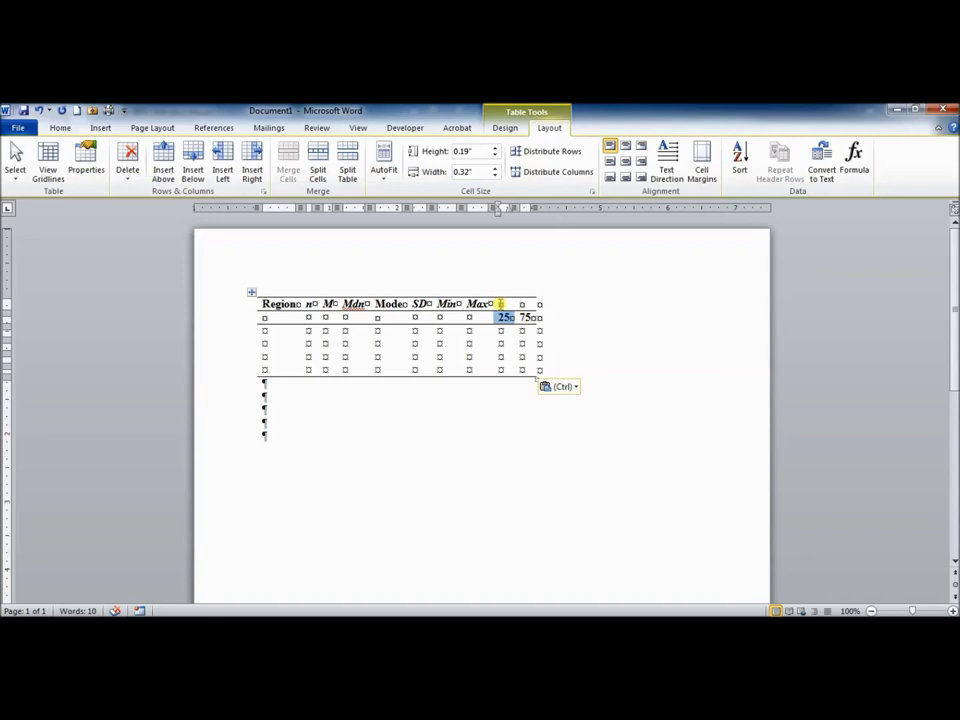
Step: Merge the two empty header cells above 25 and 75 and label the merged cell "Percentile"
drag(503, 303, 524, 304)
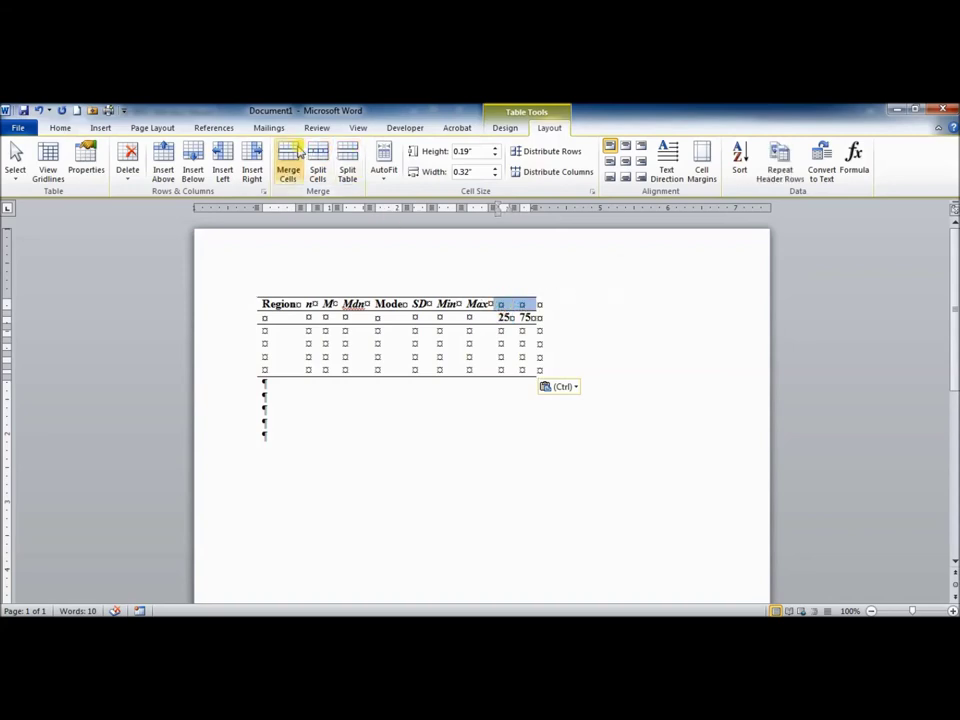
click(290, 160)
text(Percentile)
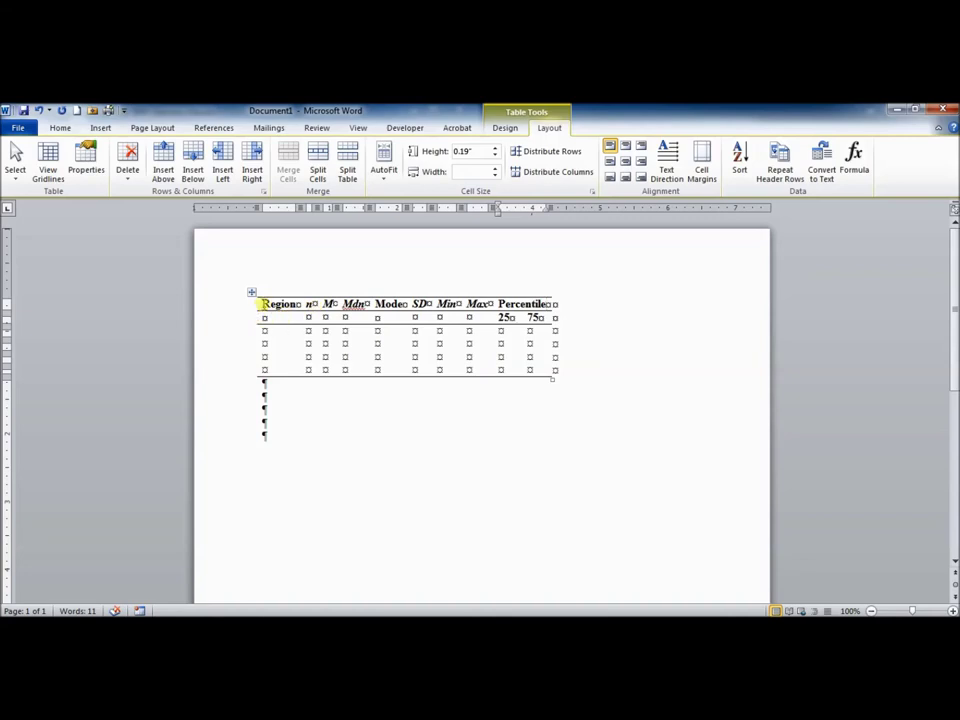
Step: Merge each heading cell from Region through Max with the empty cell beneath it
drag(263, 304, 274, 317)
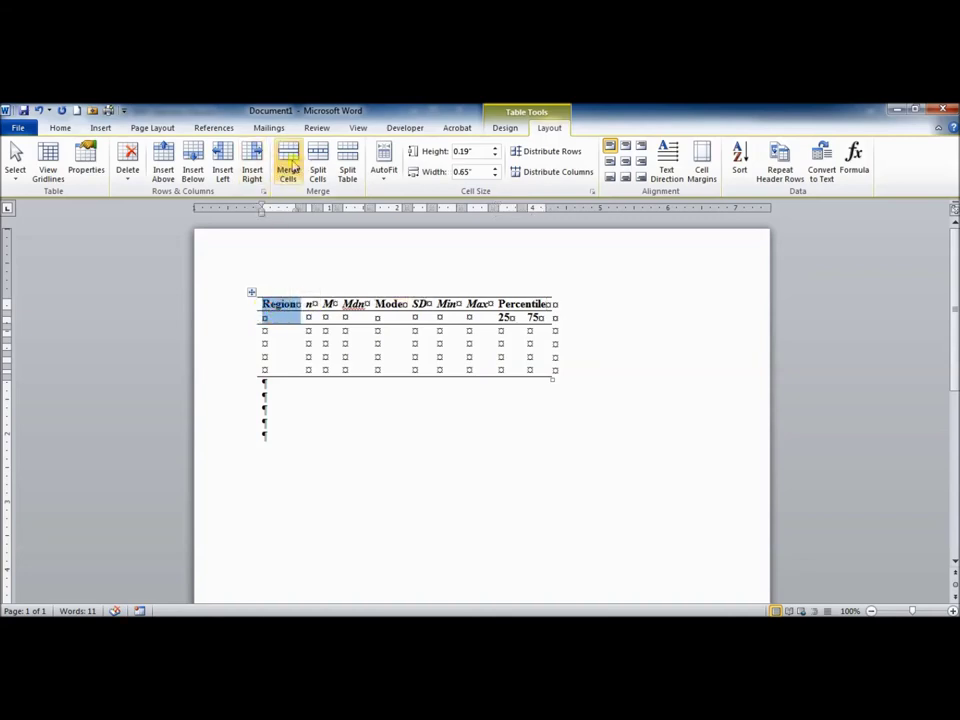
click(289, 168)
drag(306, 304, 309, 313)
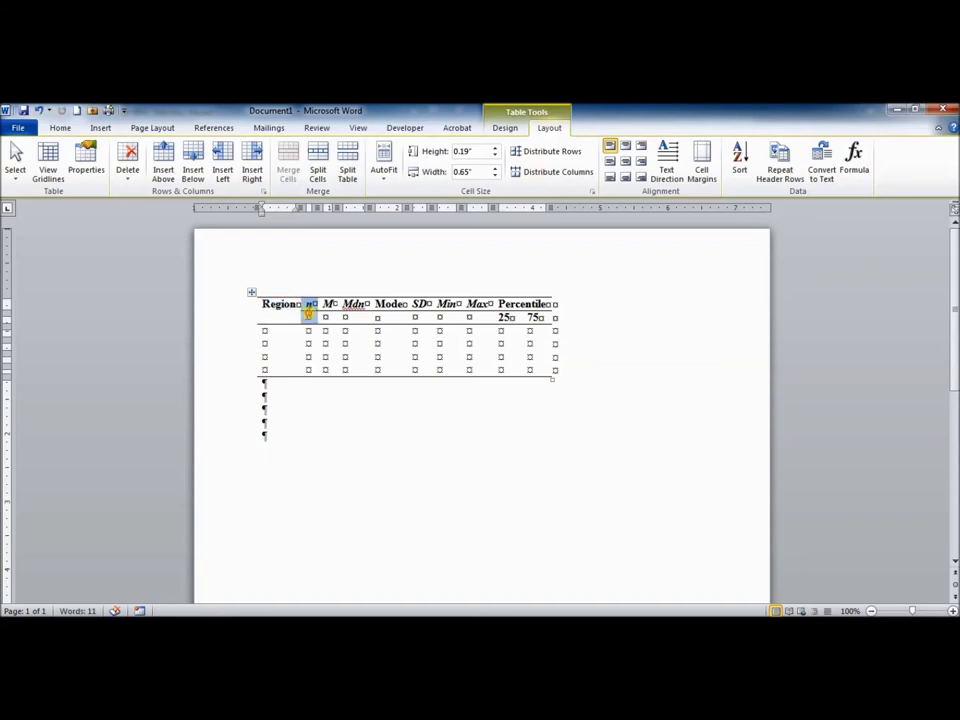
click(288, 168)
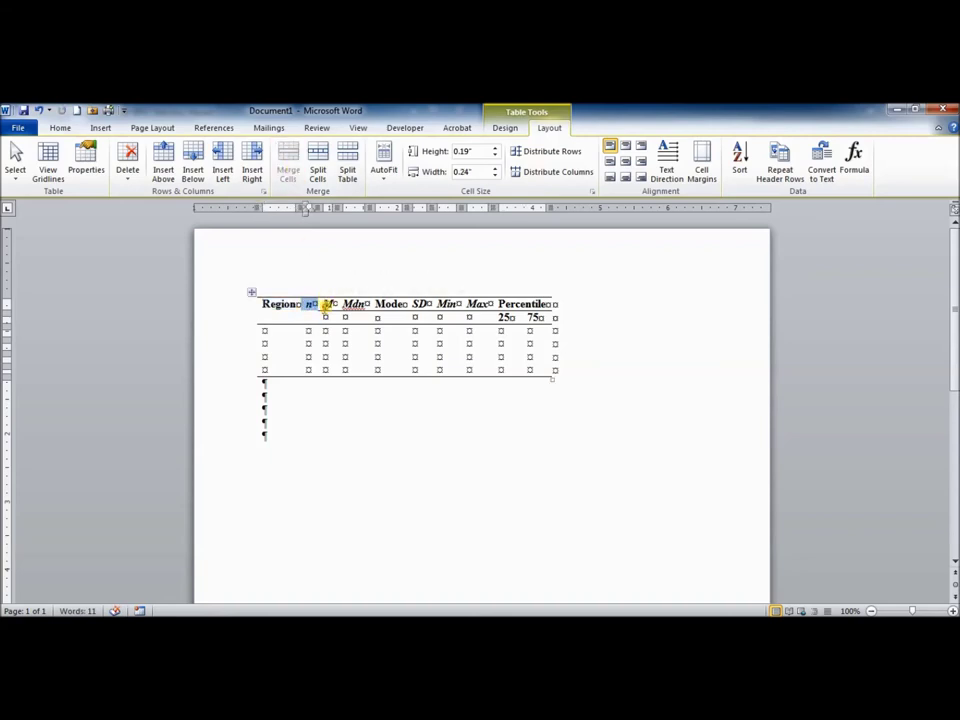
drag(325, 304, 418, 318)
click(288, 168)
click(288, 168)
click(288, 160)
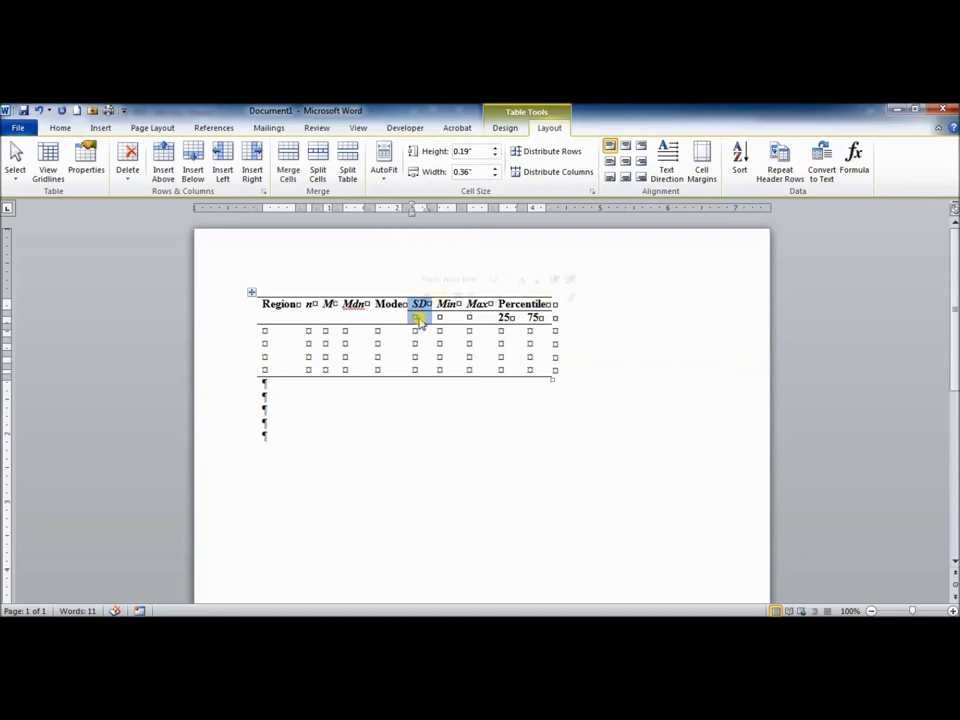
click(287, 160)
click(439, 307)
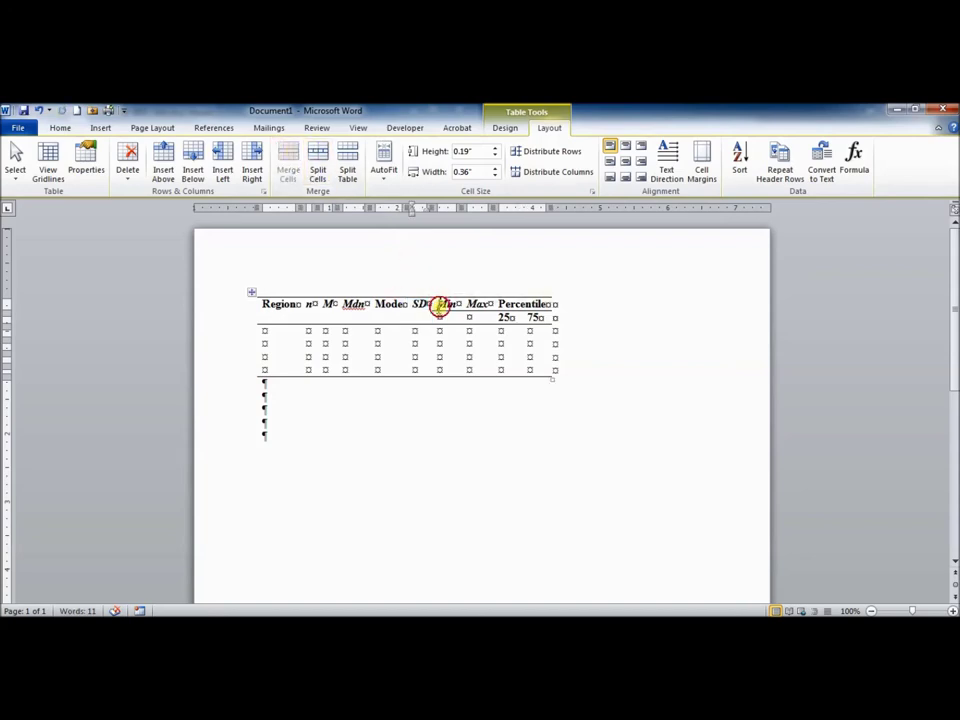
drag(439, 307, 470, 318)
click(287, 160)
click(286, 152)
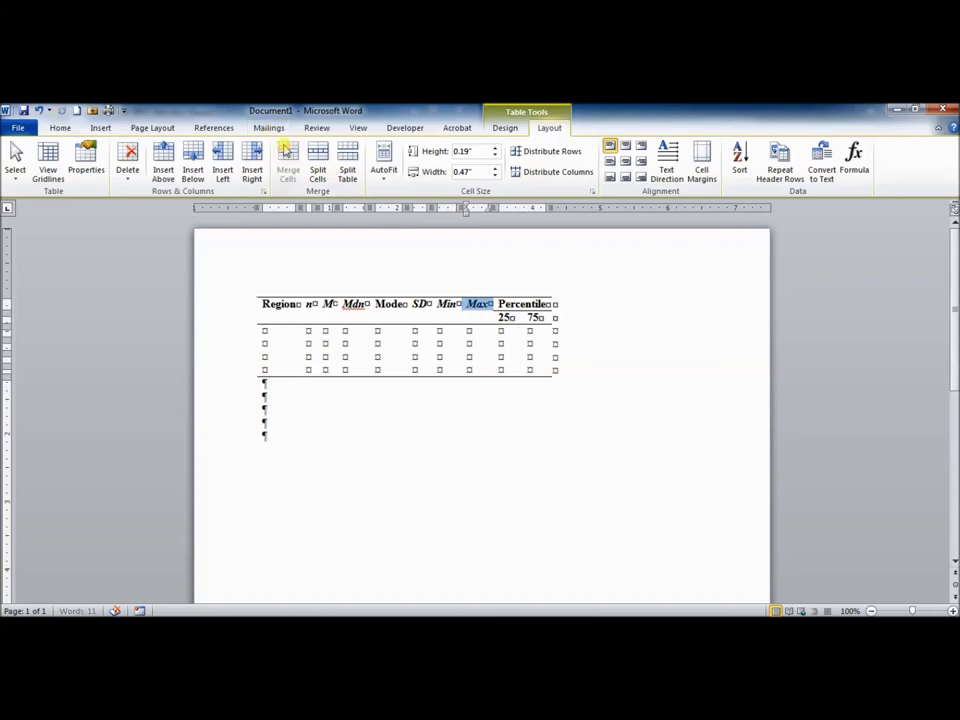
Step: Center the Region through Max headings horizontally and vertically in their cells, and autofit the table to the window width
drag(265, 303, 480, 306)
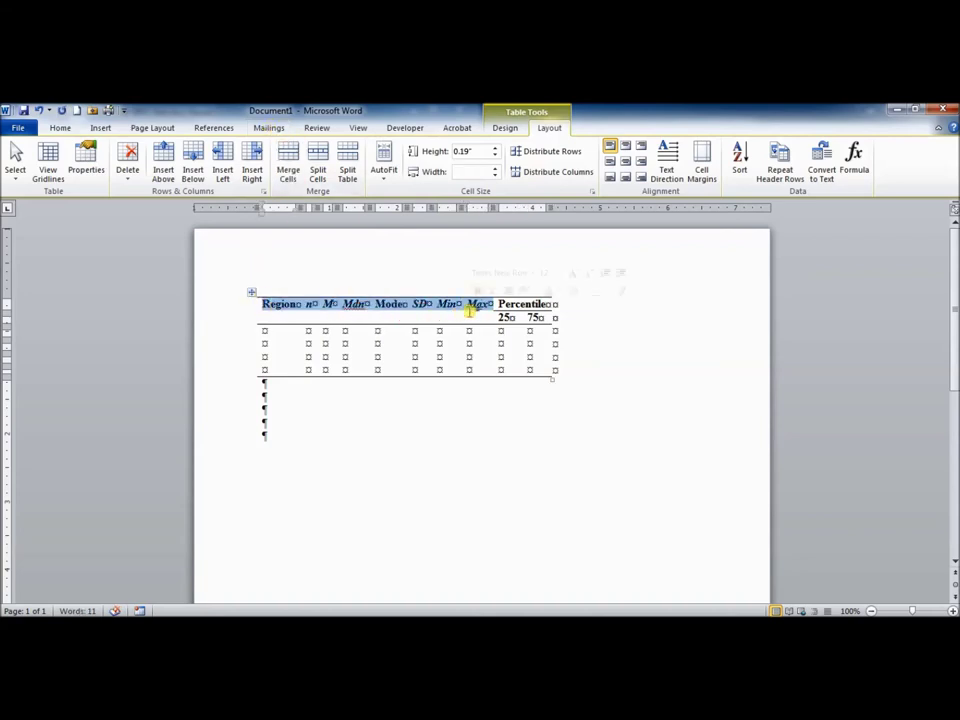
click(627, 167)
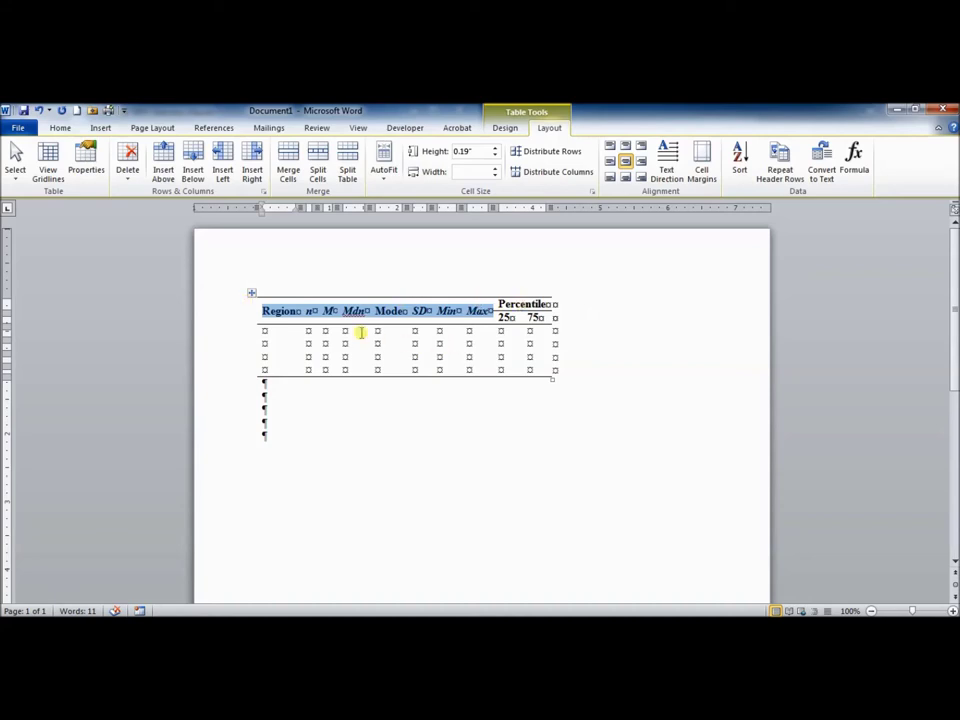
click(270, 332)
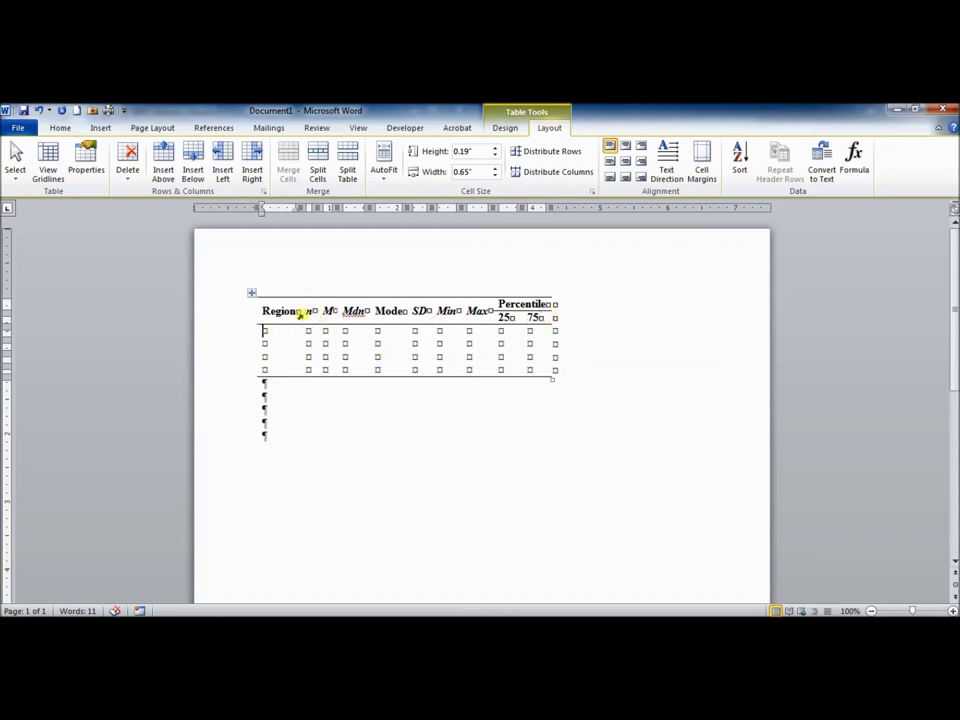
click(381, 178)
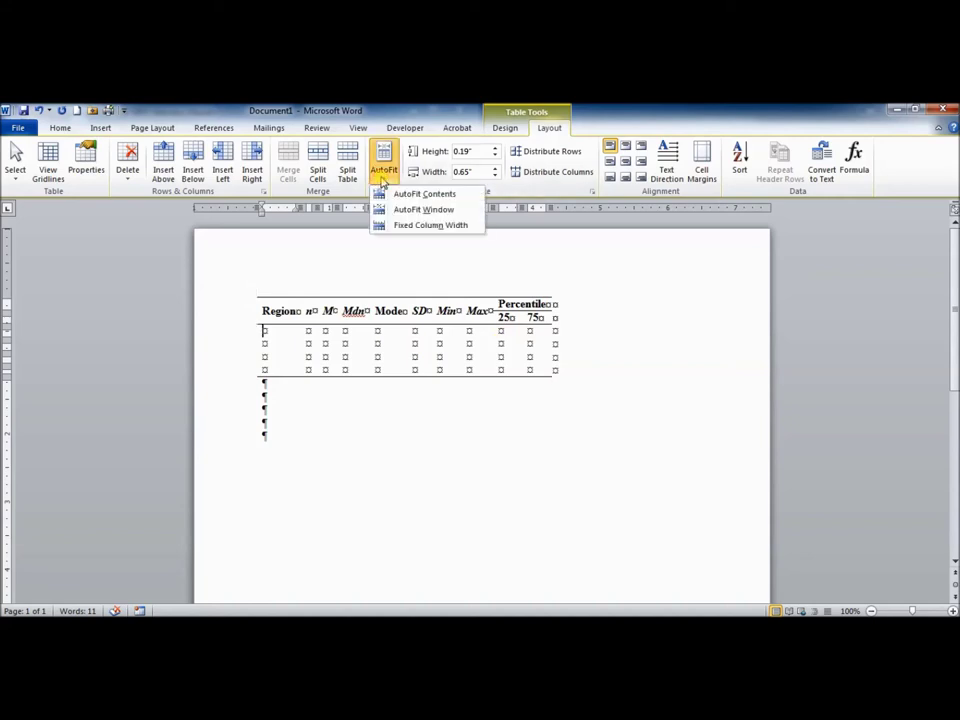
click(394, 210)
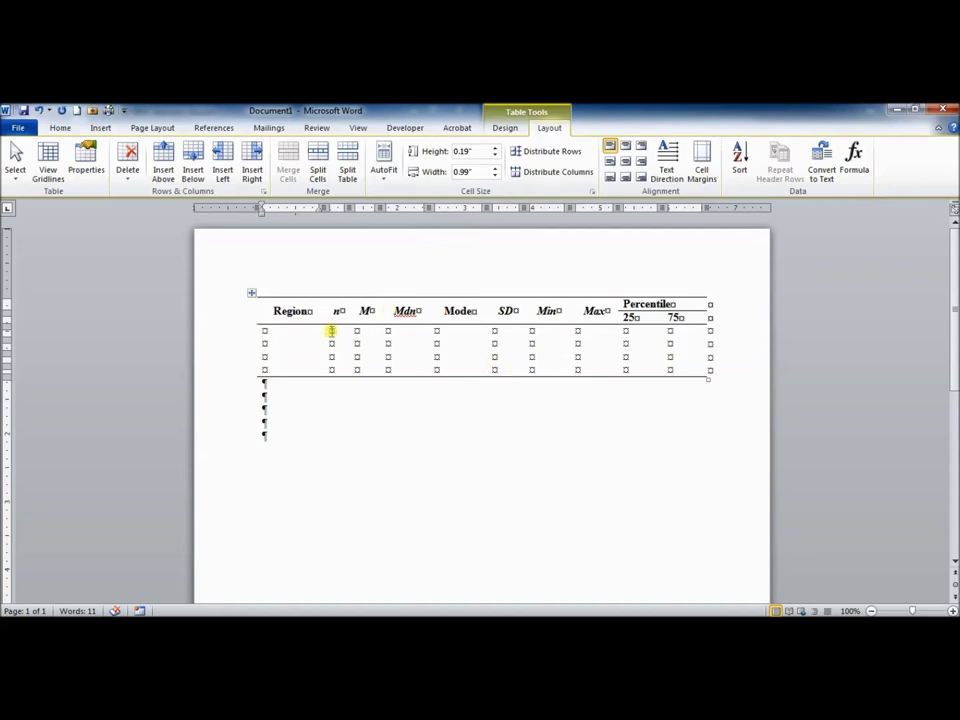
Step: Center the empty data cells from the n column through the 75 column, leaving the Region cells left-aligned
drag(331, 331, 666, 364)
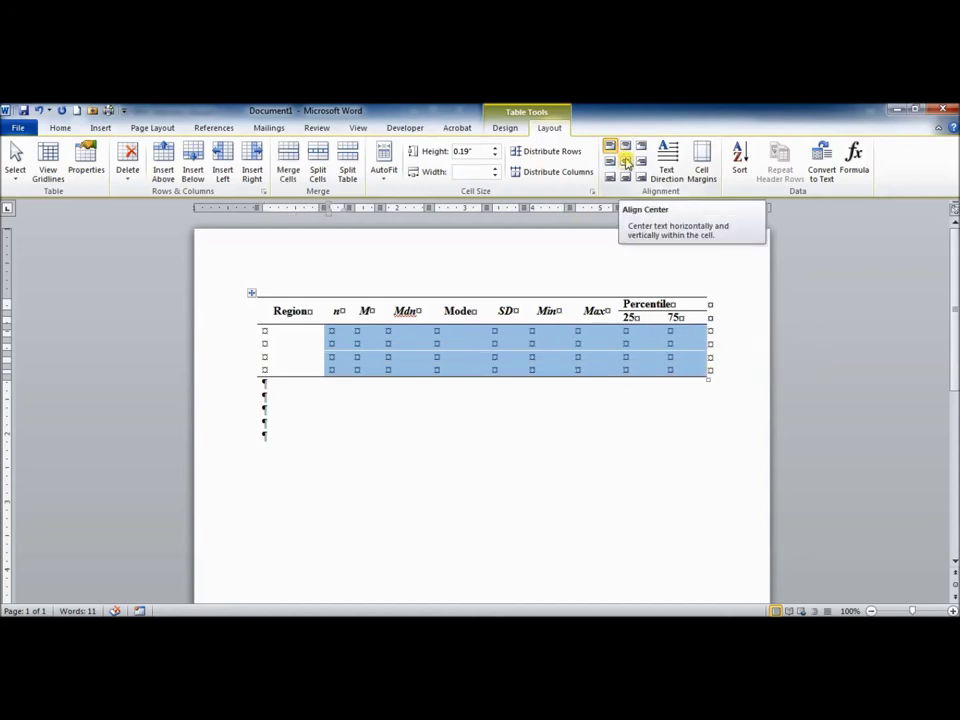
click(626, 162)
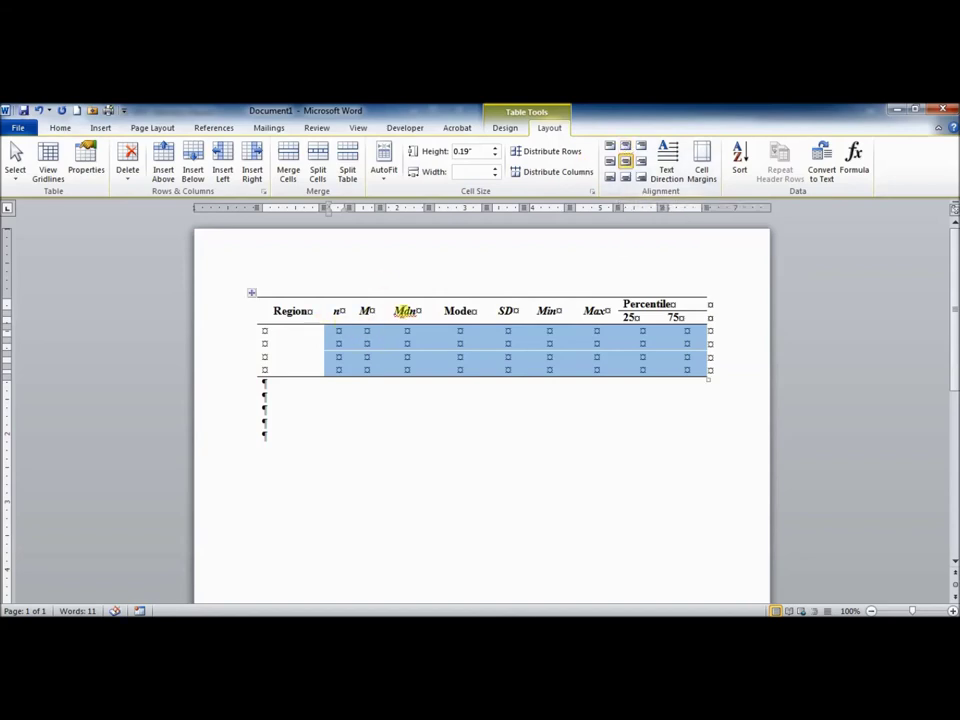
click(341, 332)
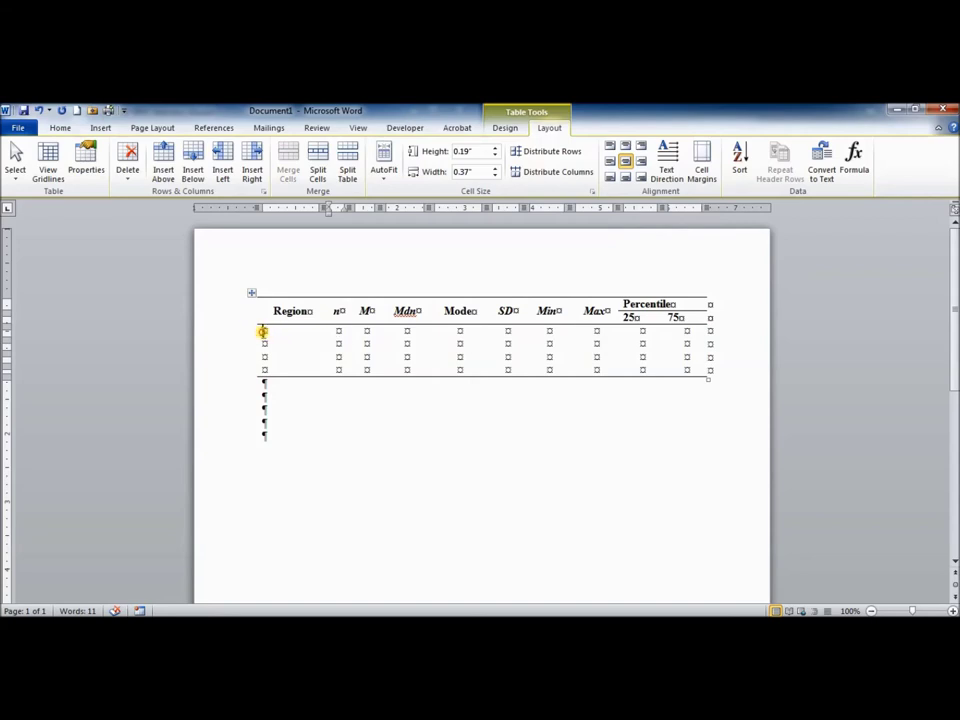
drag(262, 331, 270, 366)
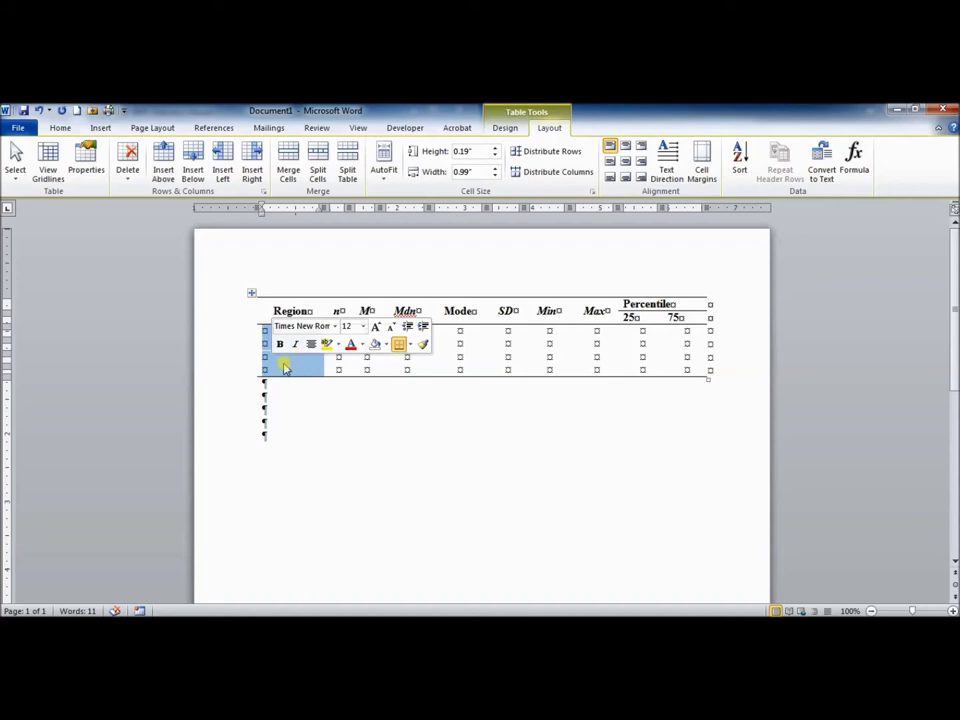
click(364, 360)
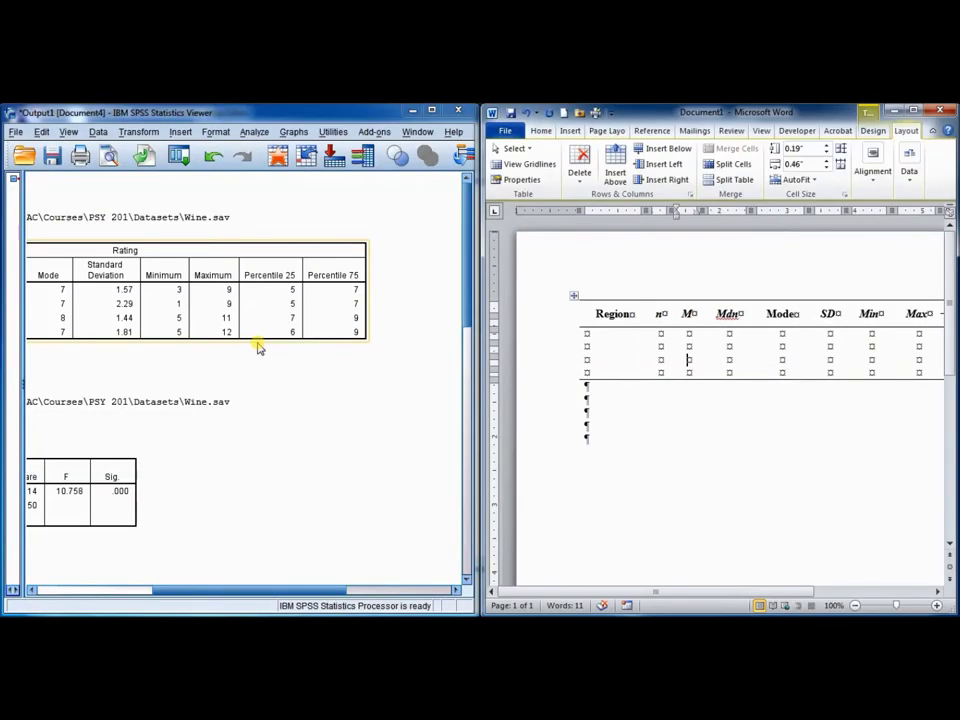
Step: Fill the Region column with Languedoc, Burgundy, Bordeaux and Rhone, following the SPSS custom table
drag(315, 591, 204, 593)
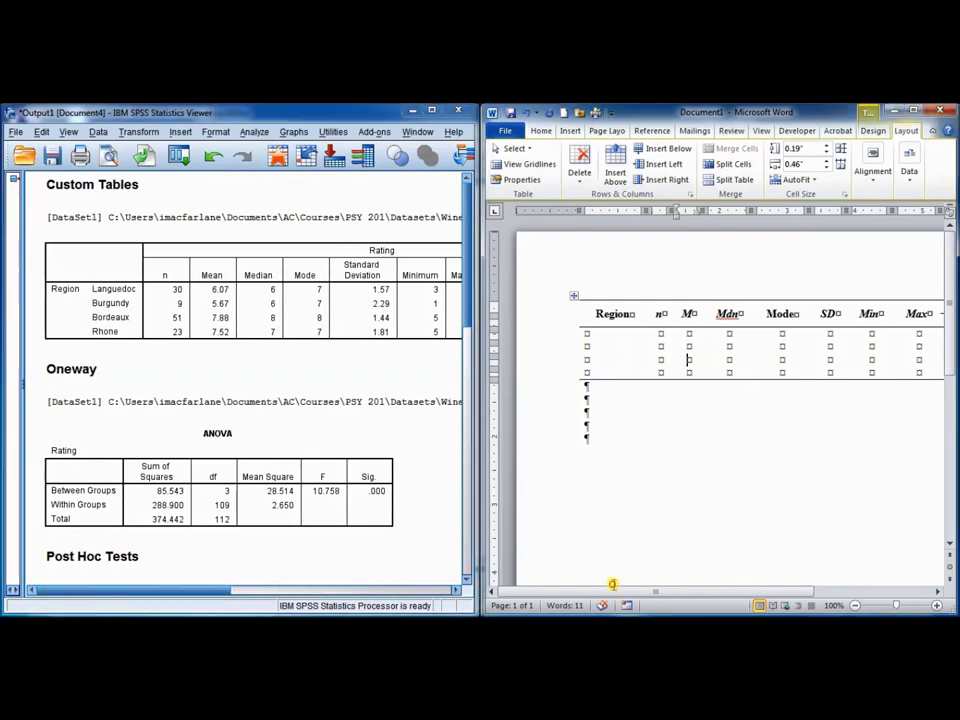
scroll(600, 555, right, 3)
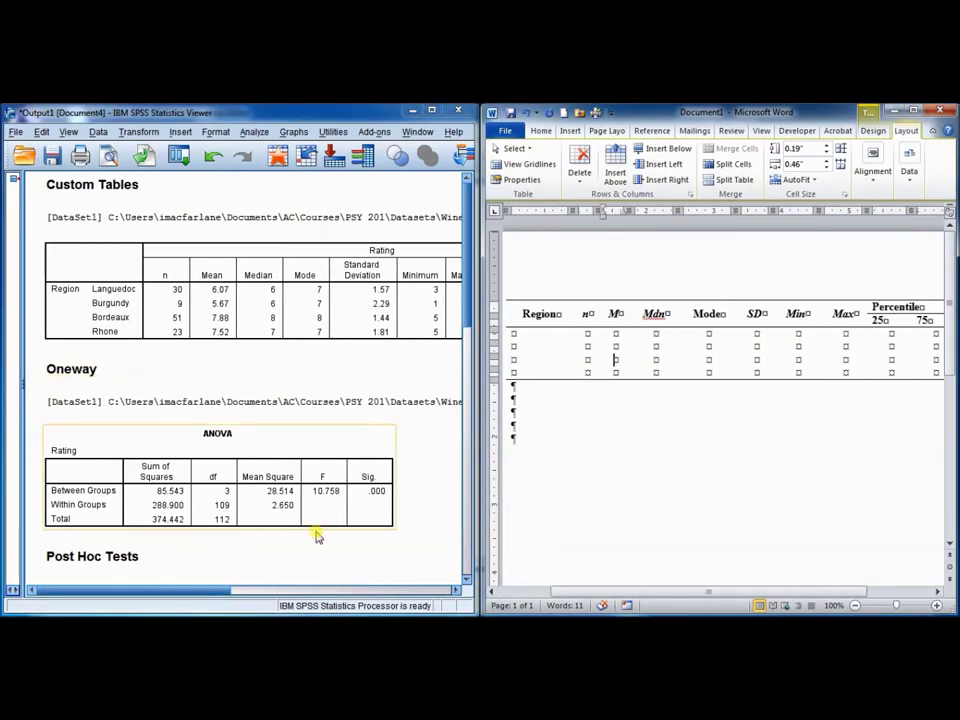
drag(212, 591, 253, 579)
click(523, 337)
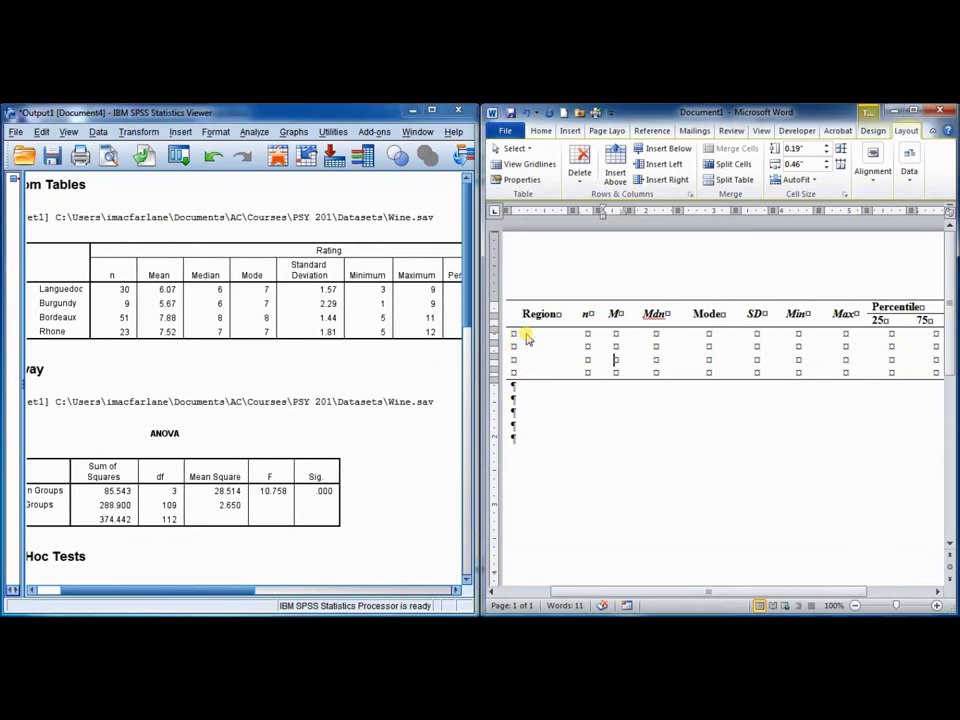
text(Lang)
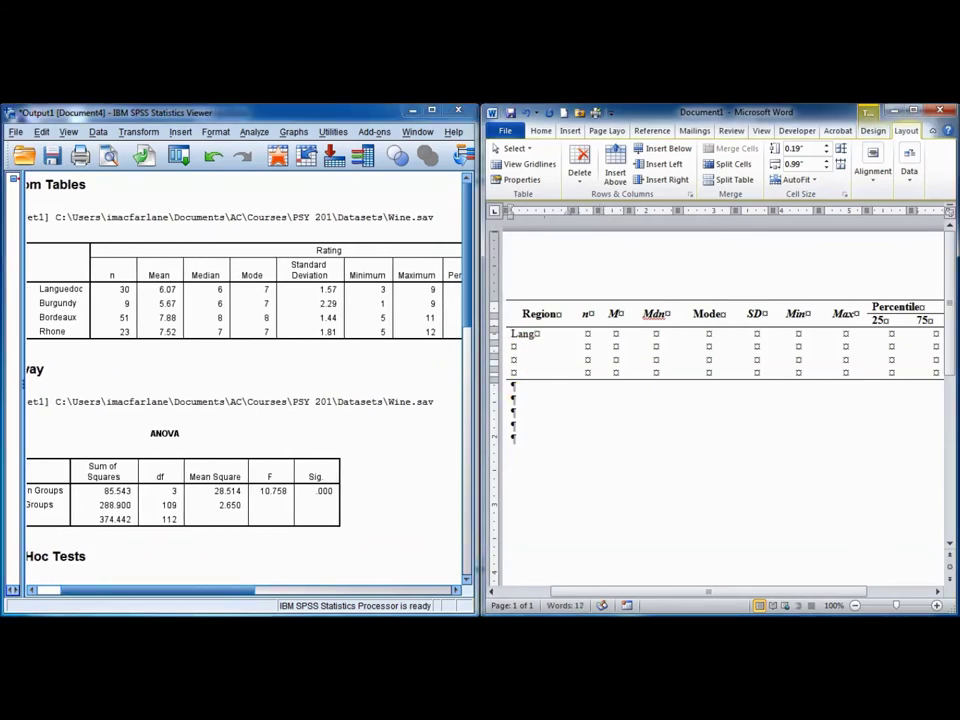
text(uedoc)
key(Down)
text(Burgundy)
key(Down)
text(Bordea)
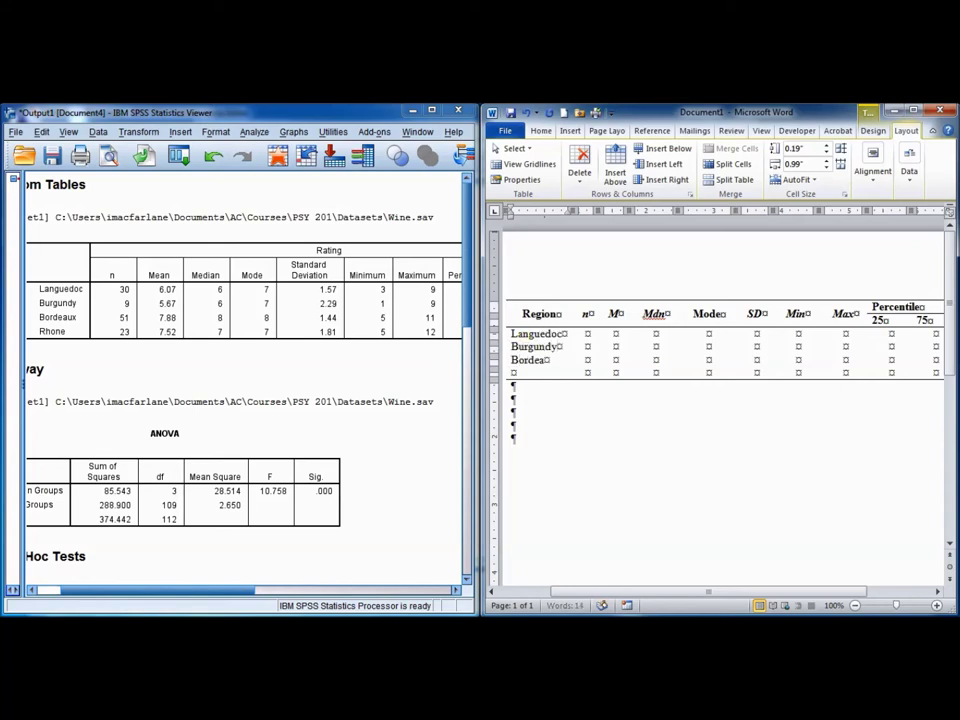
text(ux)
key(Down)
text(Rhone)
Step: Fill the n column with 30 for Languedoc, 9 for Burgundy, 51 for Bordeaux and 23 for Rhone
key(Tab)
text(23)
key(Up)
text(51)
key(Up)
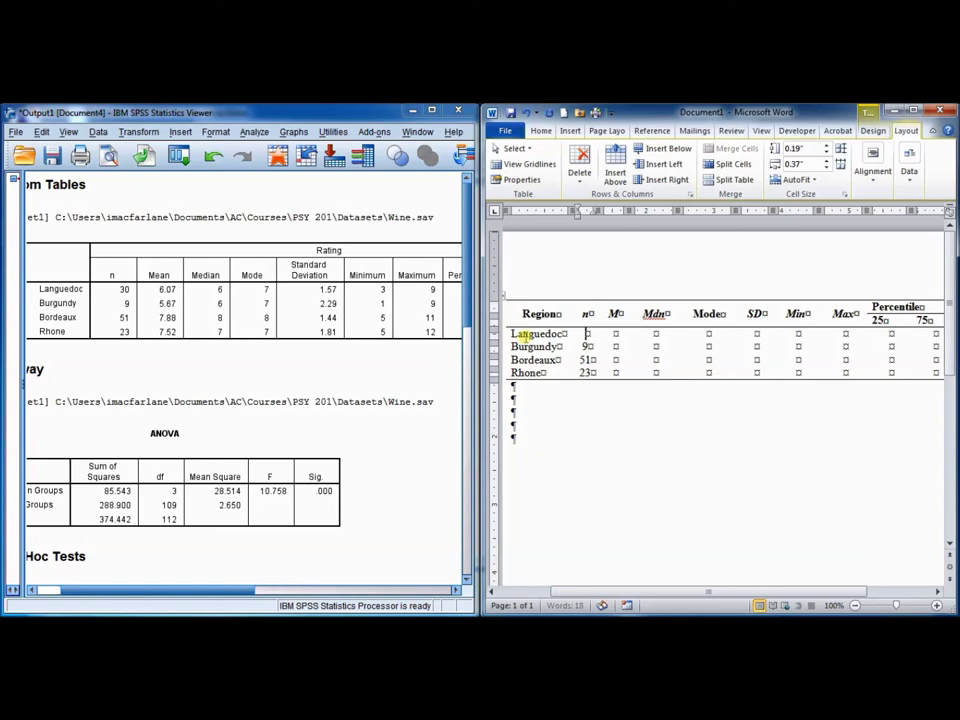
text(30)
Step: Fill the M column with 6.07 for Languedoc, 5.67 for Burgundy, 7.88 for Bordeaux and 7.52 for Rhone
key(Tab)
text(3)
key(Down)
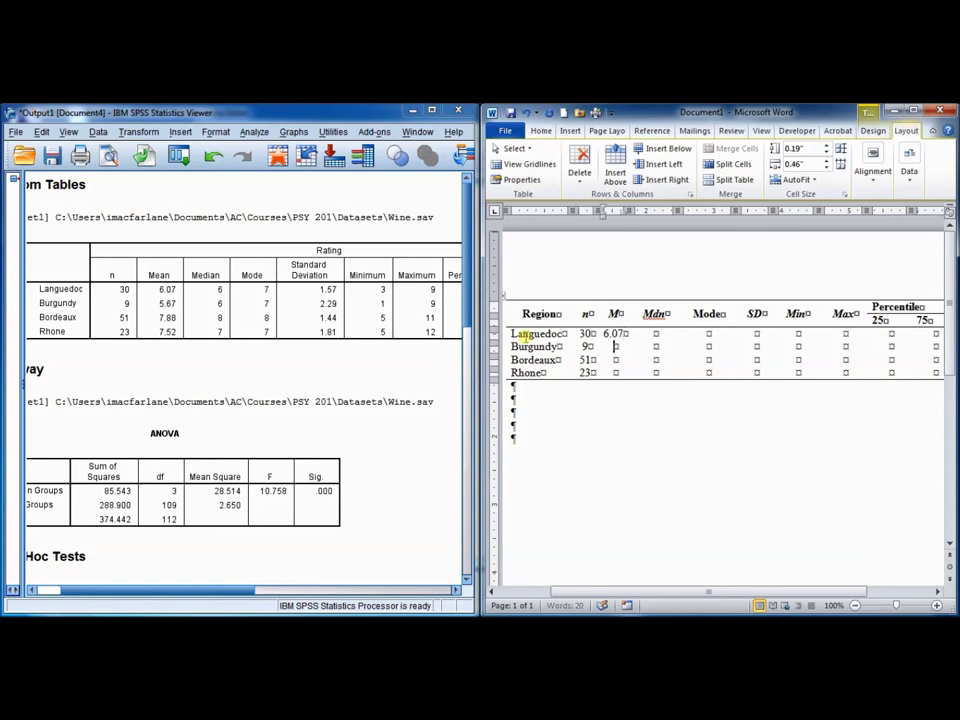
text(5.67)
key(Down)
text(7)
key(Down)
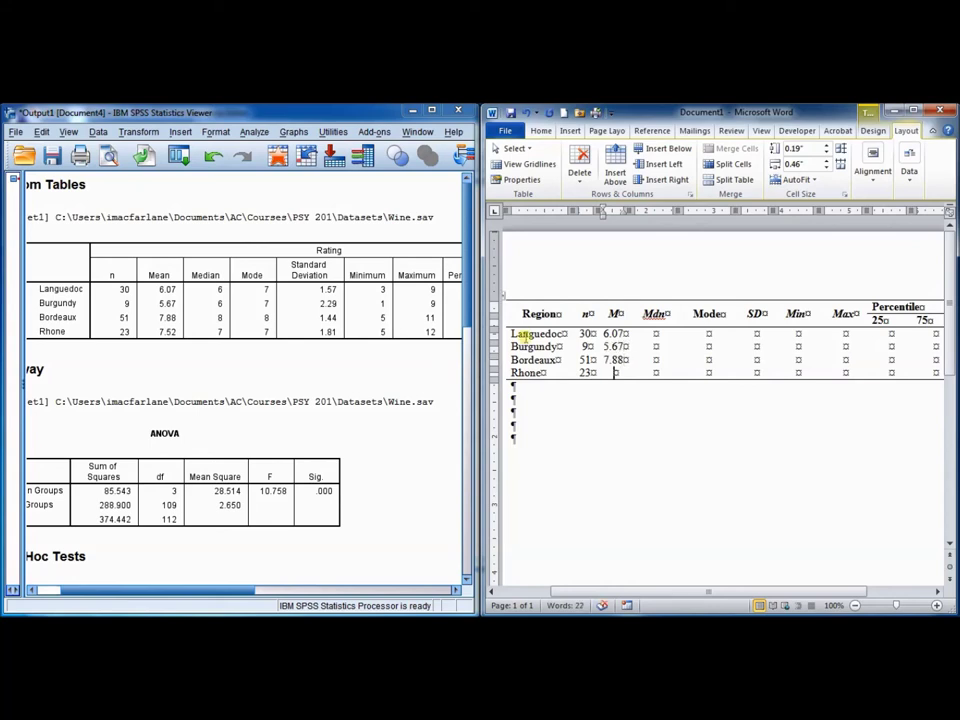
text(7.52)
Step: Fill the Mdn column with 6 for Languedoc, 6 for Burgundy, 8 for Bordeaux and 7 for Rhone
key(Tab)
text(6)
key(Down)
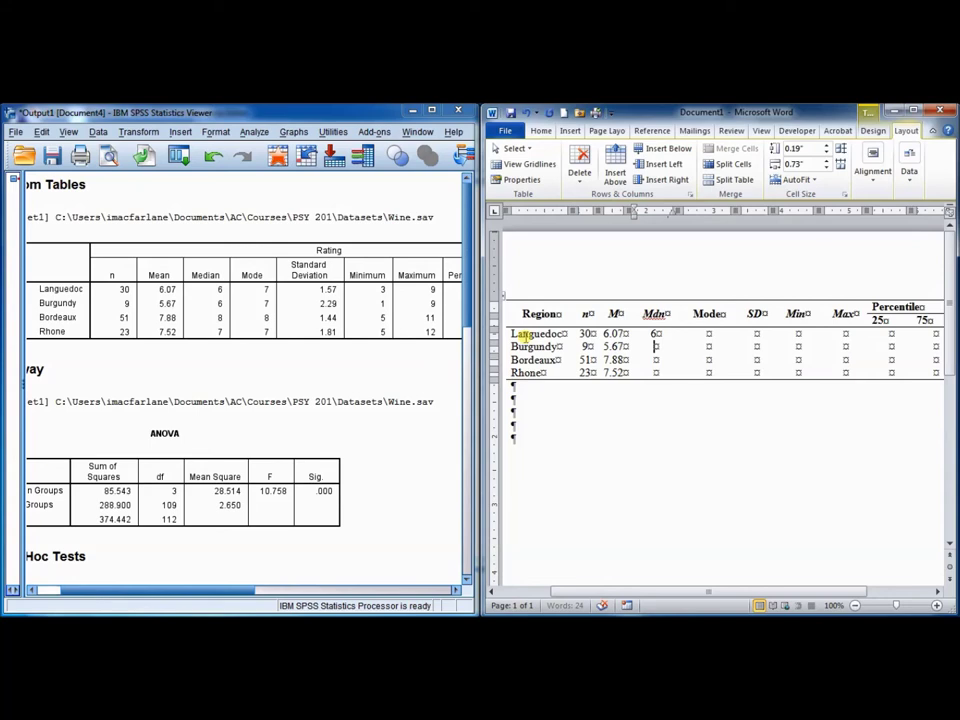
text(6)
key(Down)
text(8)
key(Down)
Step: Fill the Mode column with 7 for Languedoc, 7 for Burgundy, 8 for Bordeaux and 7 for Rhone
key(Tab)
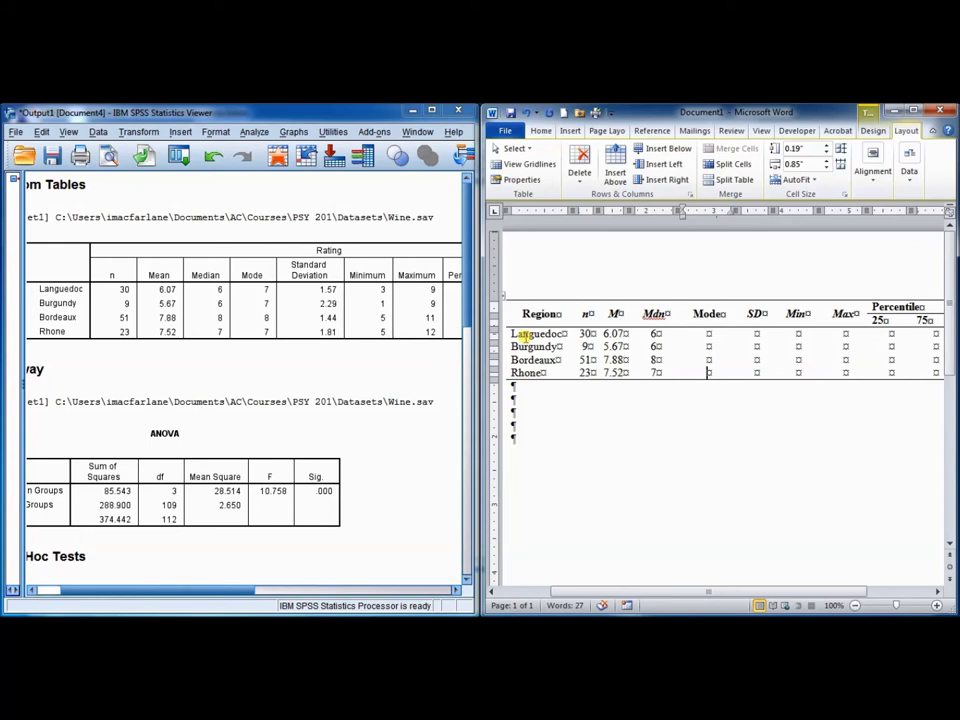
text(7)
key(Up)
text(8)
key(Up)
text(7)
key(Up)
text(7)
Step: Fill the SD column with 1.57 for Languedoc, 2.29 for Burgundy, 1.44 for Bordeaux and 1.81 for Rhone
key(Tab)
text(1.57)
key(Down)
text(2.29)
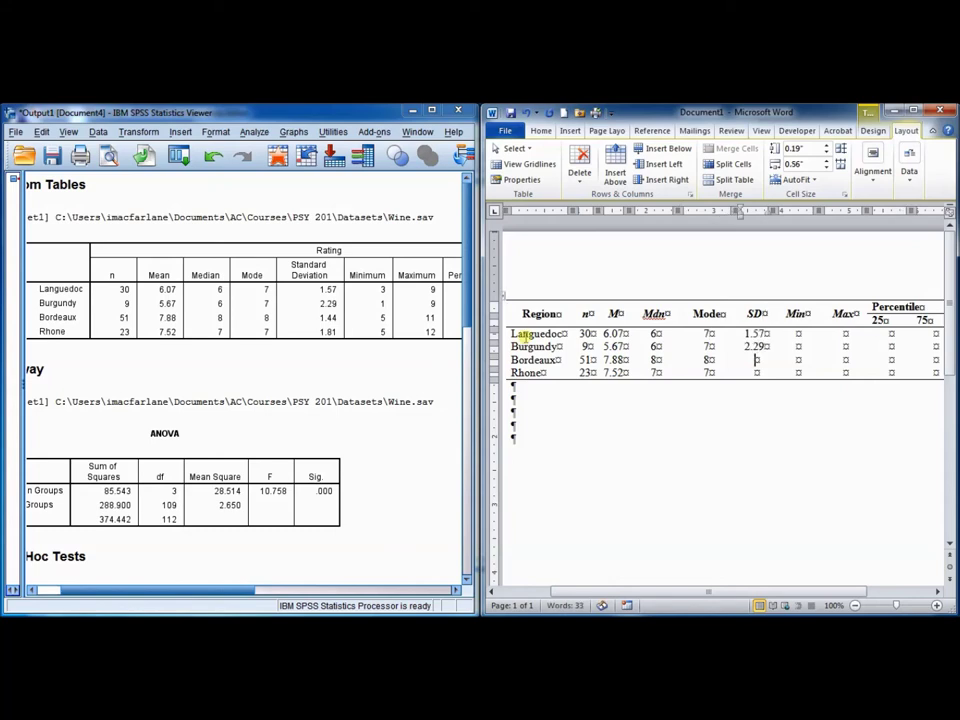
text(1.44)
text(1.81)
Step: Fill the Min column with 3 for Languedoc, 1 for Burgundy, 5 for Bordeaux and 5 for Rhone
key(Tab)
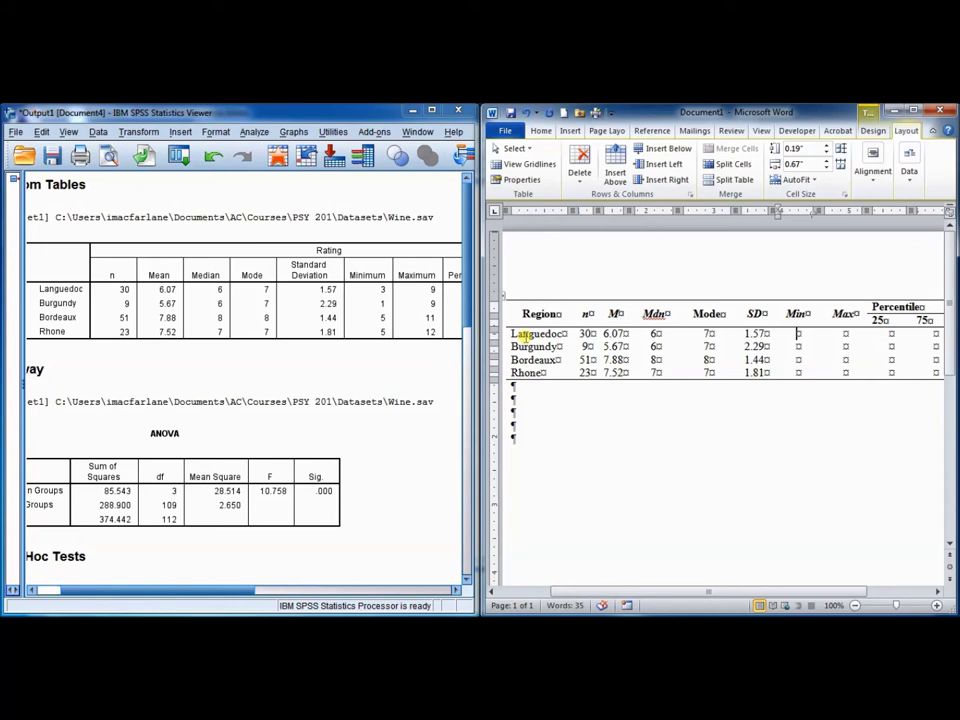
text(3)
key(Down)
text(1)
key(Down)
text(5)
key(Down)
text(5)
key(Down)
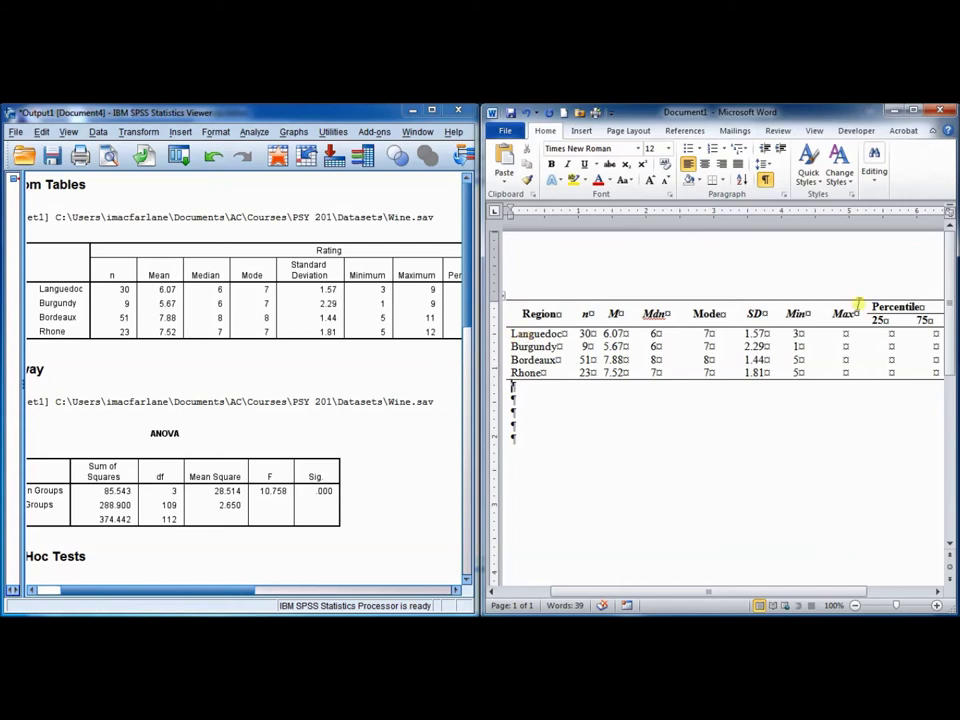
Step: Fill the Max column with 9 for Languedoc, 9 for Burgundy, 11 for Bordeaux and 12 for Rhone
click(844, 334)
text(9)
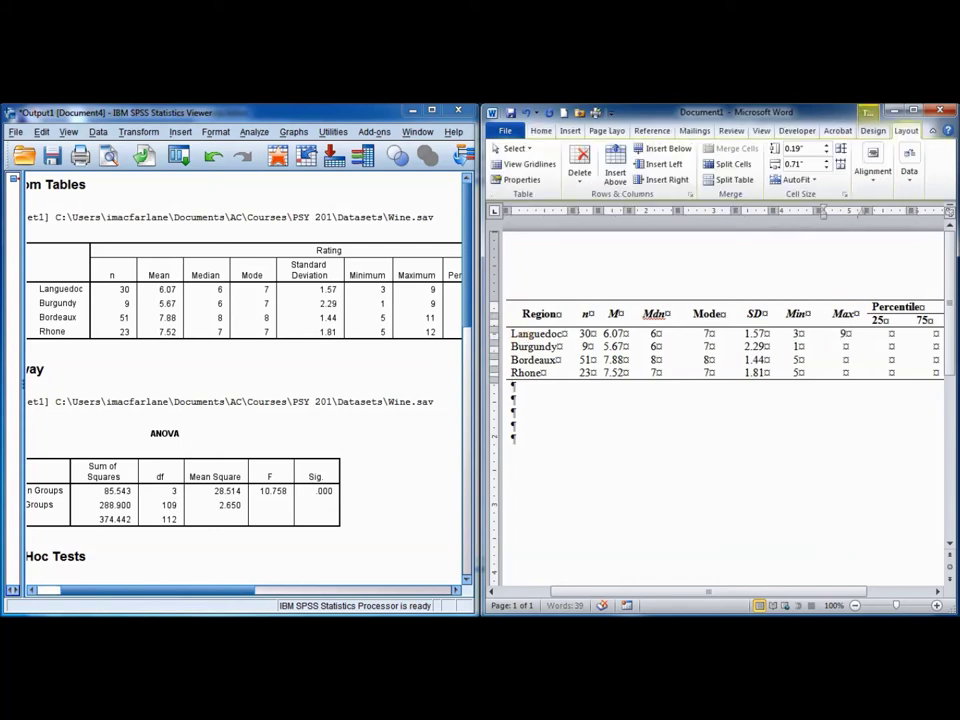
key(Down)
text(9)
key(Down)
text(11)
key(Down)
text(12)
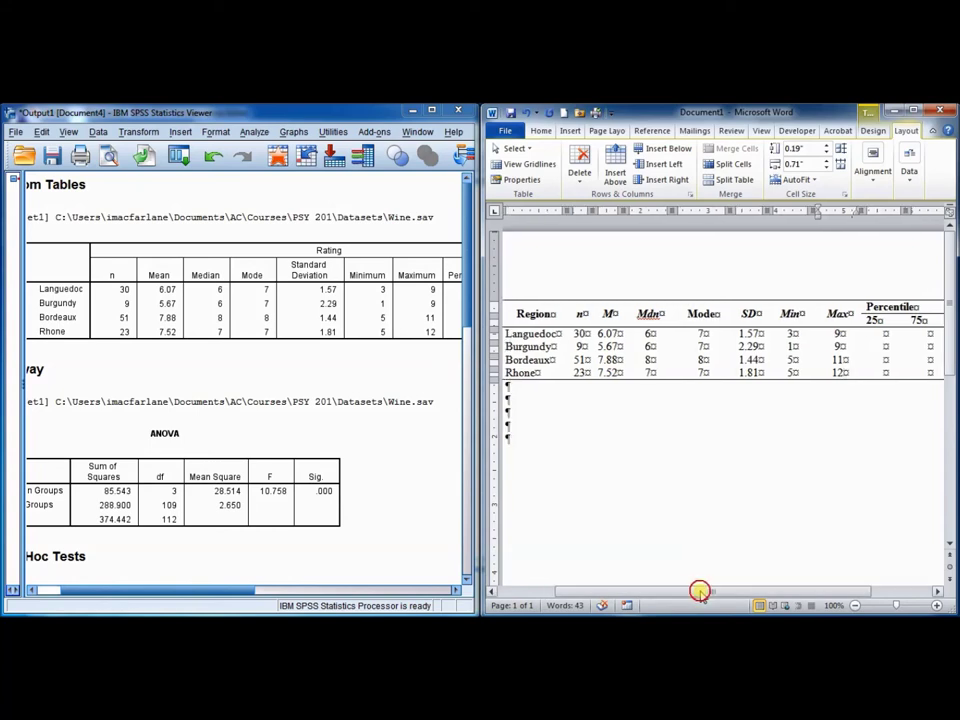
Step: Center the Percentile header and its 25 and 75 subheaders within their cells
drag(700, 593, 771, 590)
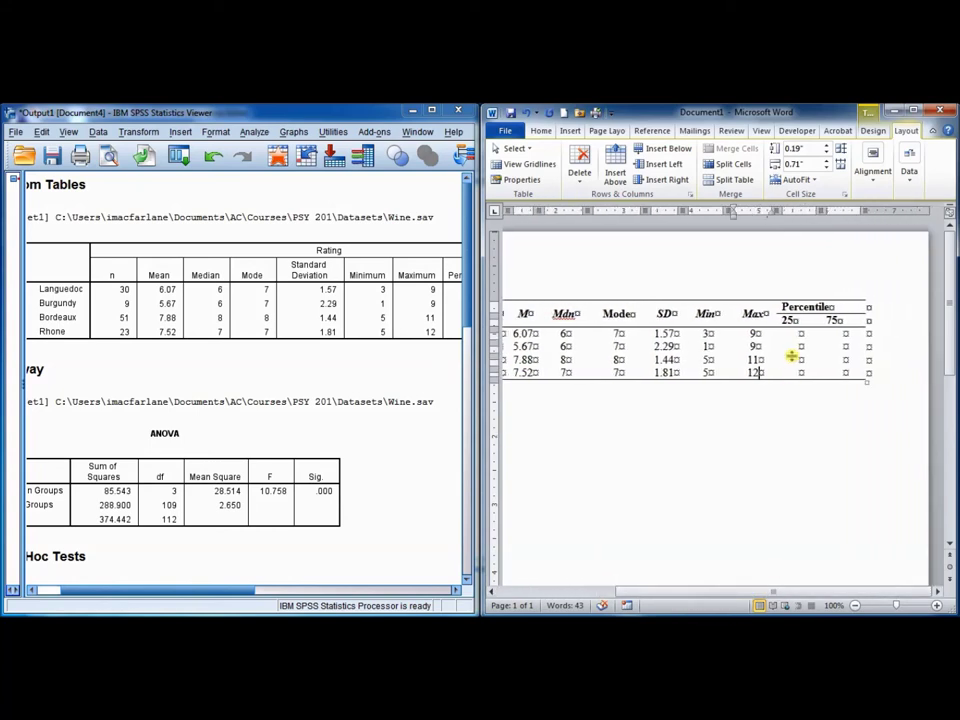
click(785, 306)
mouse_move(785, 306)
mouse_down()
mouse_move(838, 320)
mouse_move(788, 318)
mouse_move(790, 285)
mouse_up()
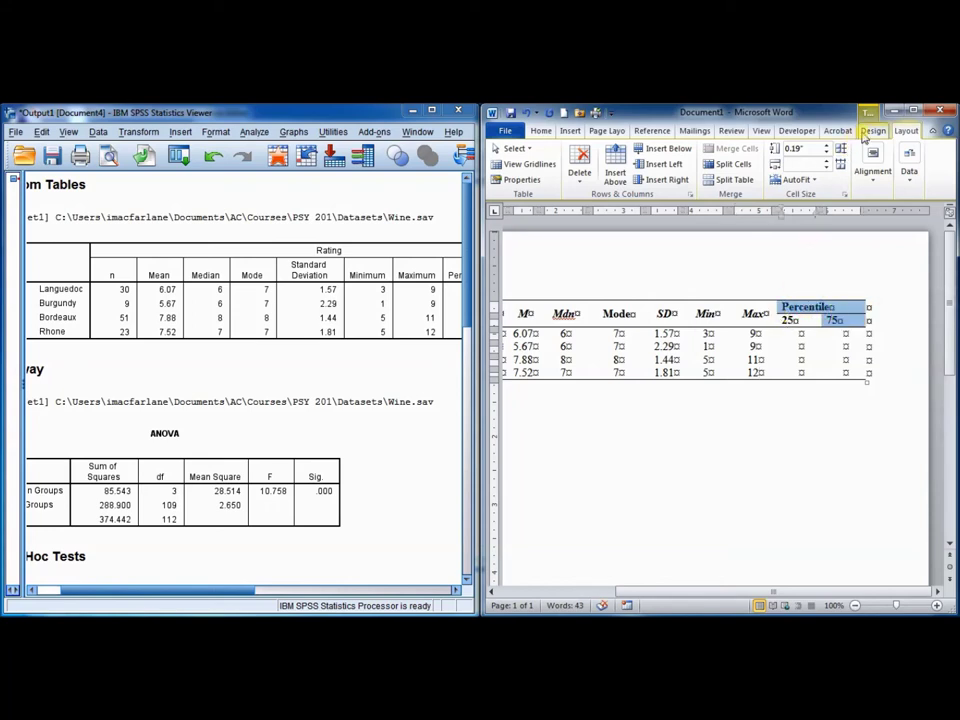
click(872, 170)
click(862, 227)
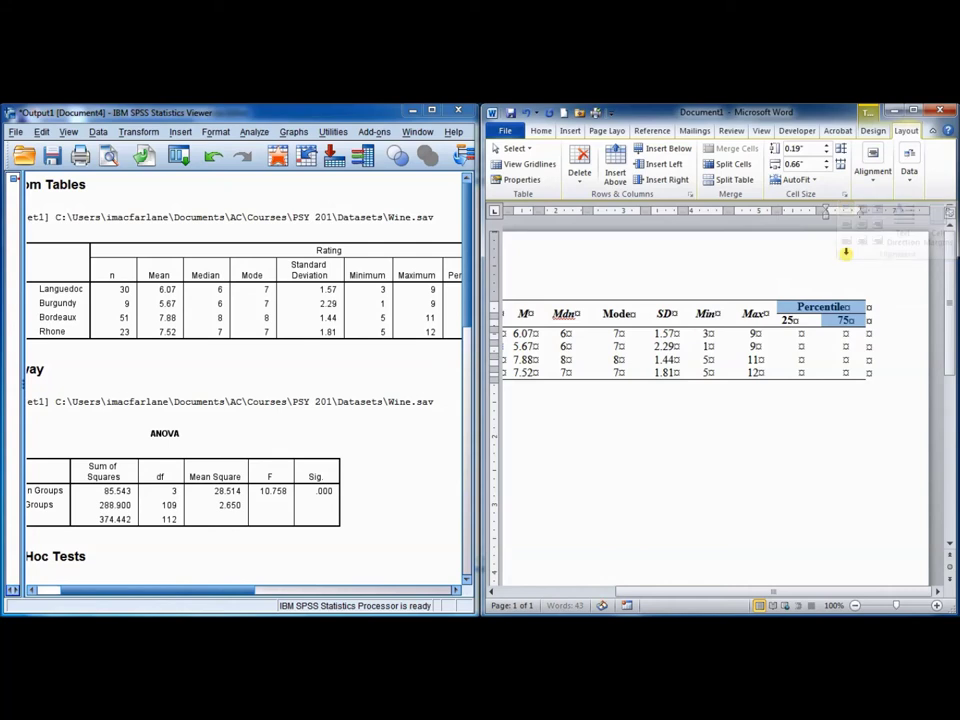
click(869, 160)
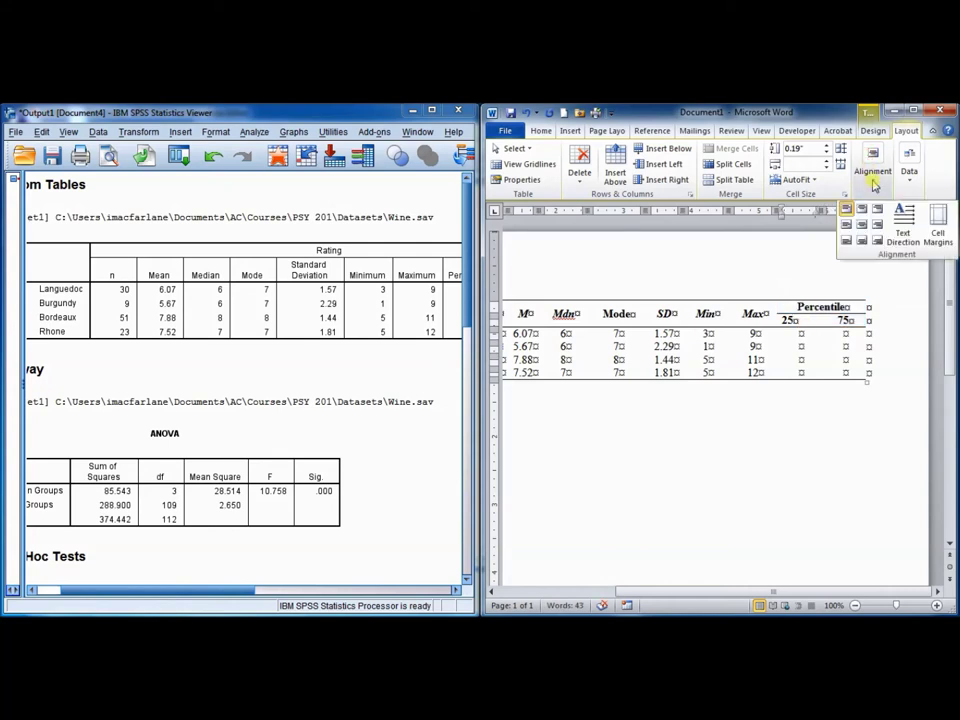
click(861, 224)
drag(788, 319, 823, 314)
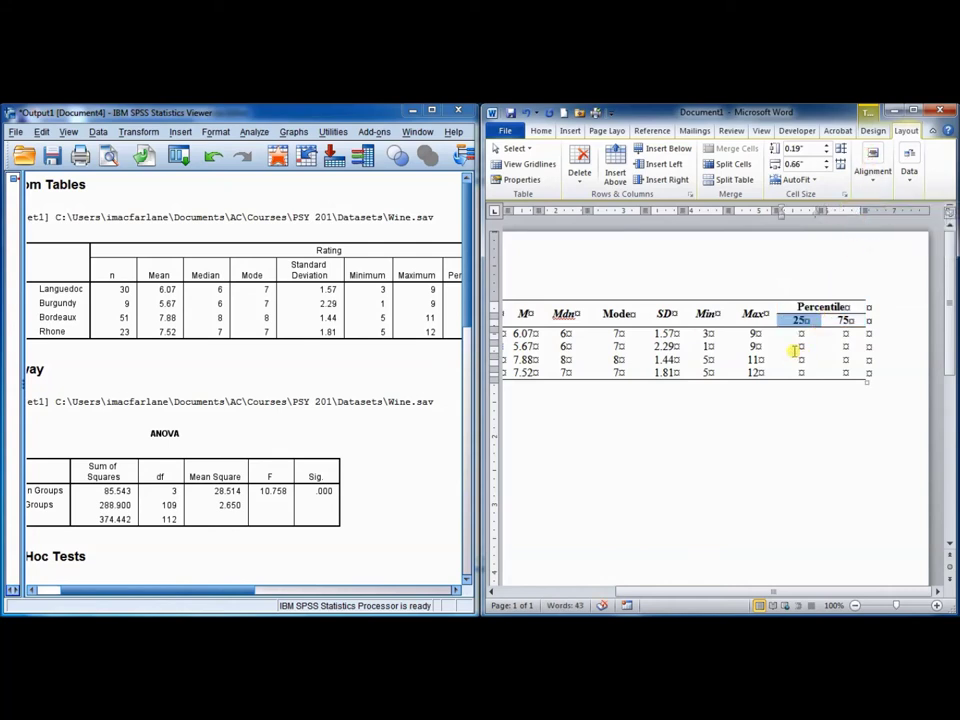
Step: Enter 25th and 75th percentile values of 5 and 7 for both Languedoc and Burgundy
click(799, 334)
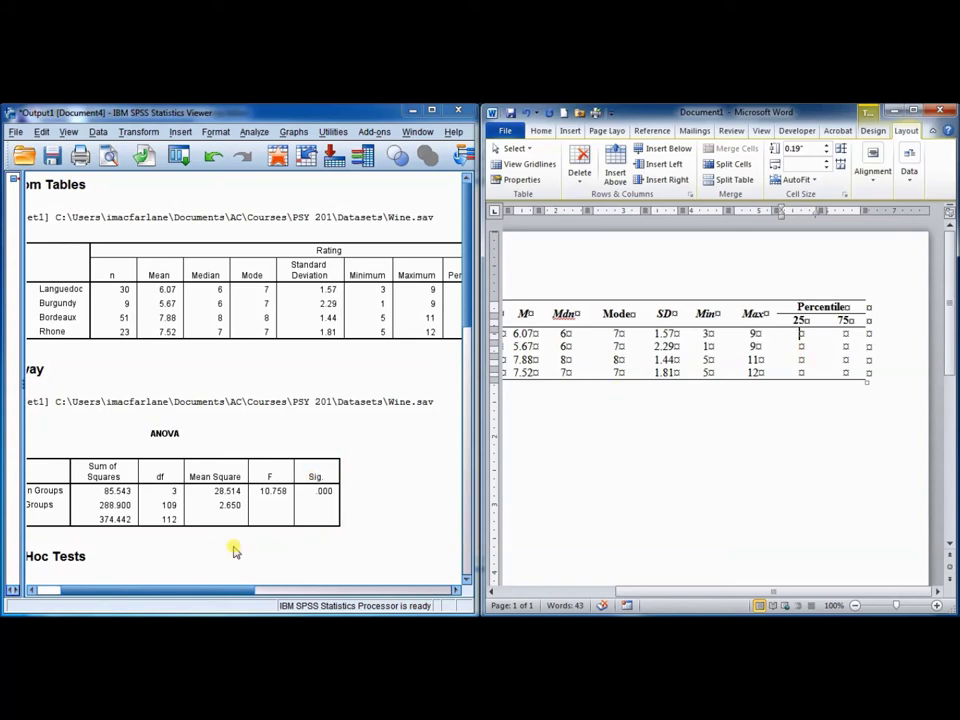
drag(208, 589, 287, 585)
text(5	7)
key(Down)
key(shift+Tab)
text(5	7)
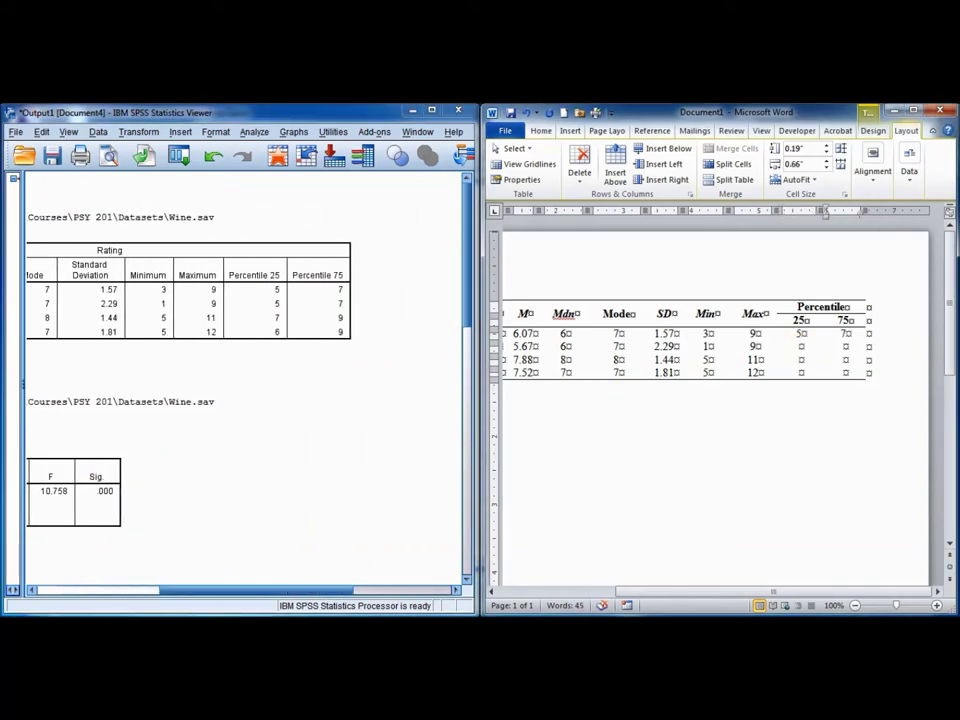
Step: Enter 25th and 75th percentile values of 7 and 9 for Bordeaux, and 6 and 9 for Rhone
key(Down)
key(shift+Tab)
text(7	9)
key(Down)
key(shift+Tab)
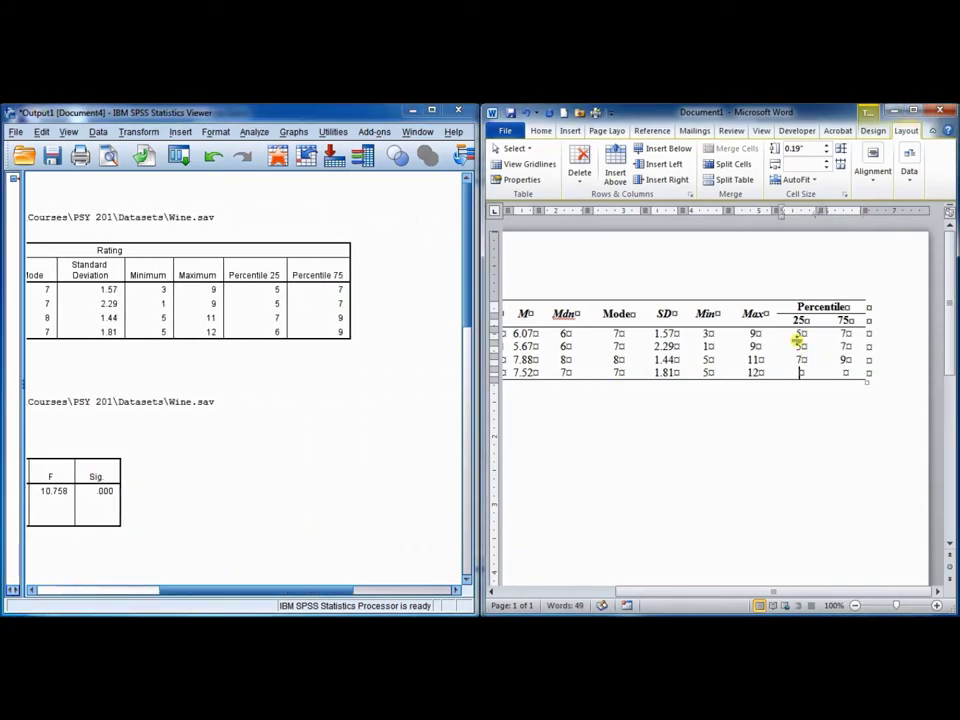
text(6	9)
Step: Maximize the Word window and add the label "Table 1" on its own line above the table
drag(810, 590, 726, 585)
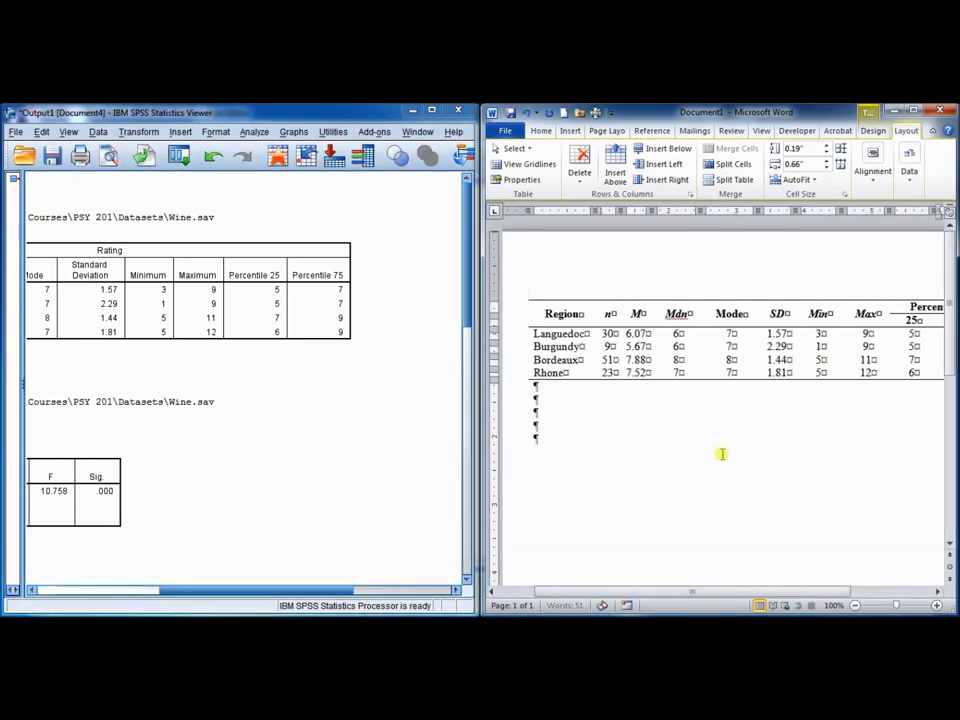
click(914, 111)
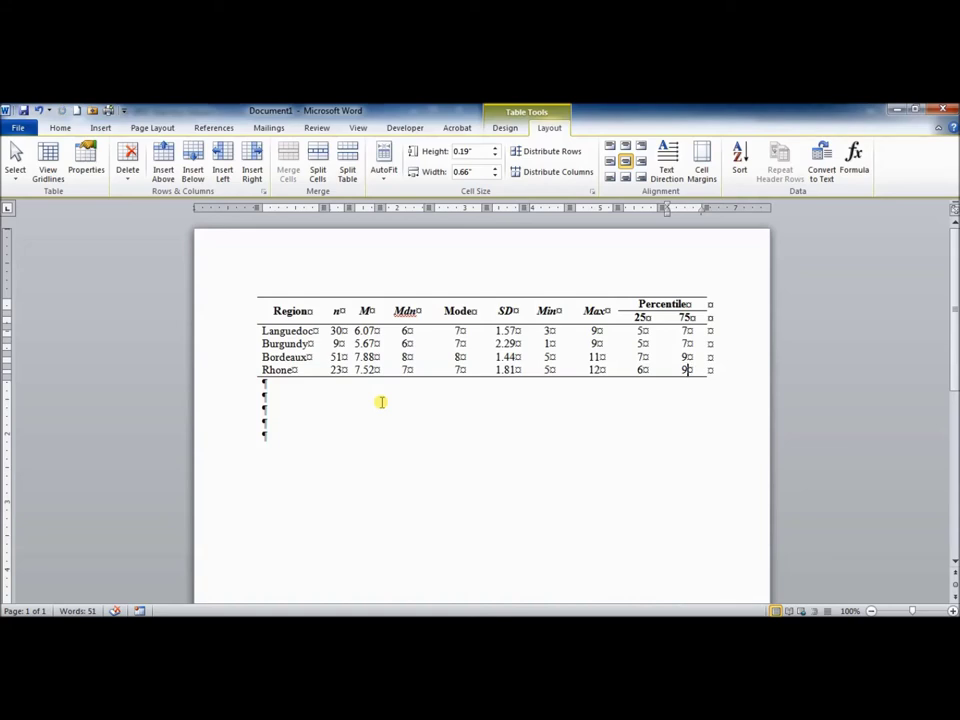
mouse_move(259, 302)
click(265, 310)
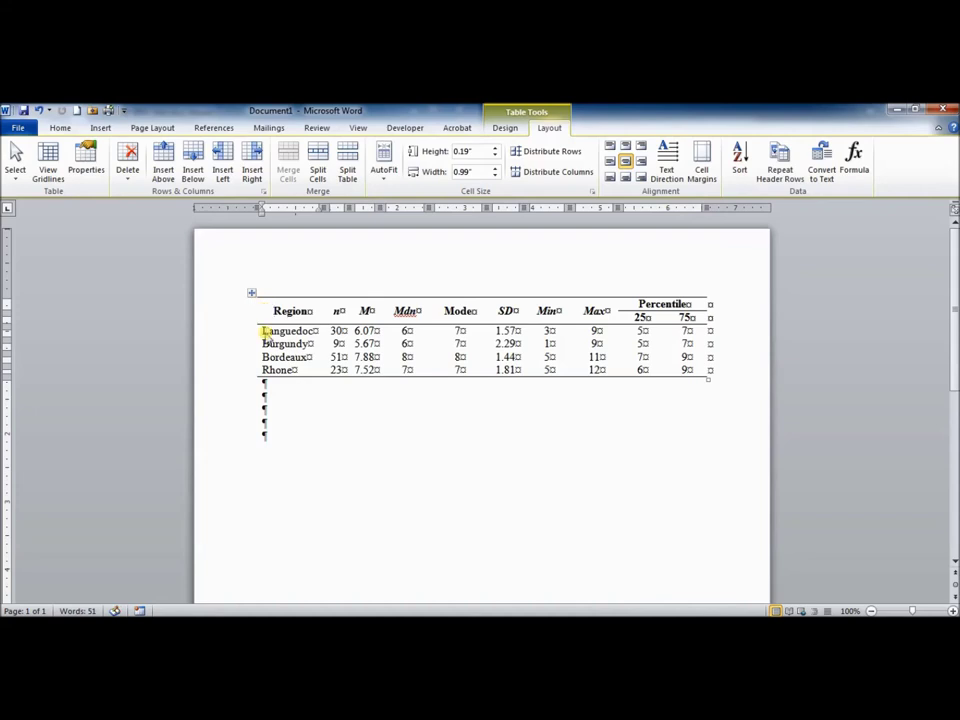
key(Return)
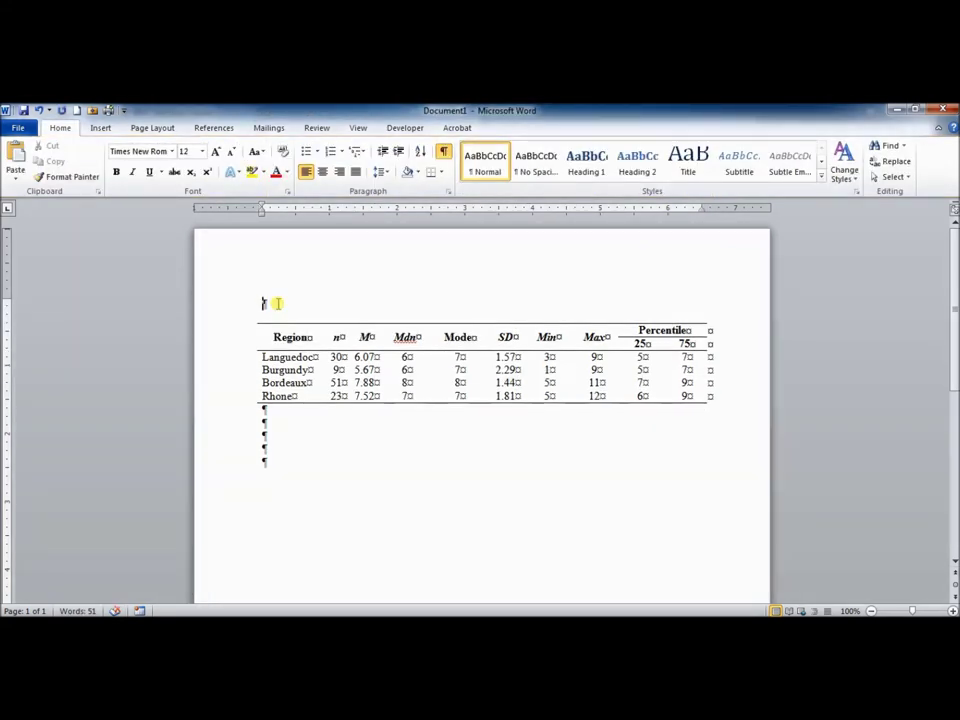
text(Table 1)
key(Return)
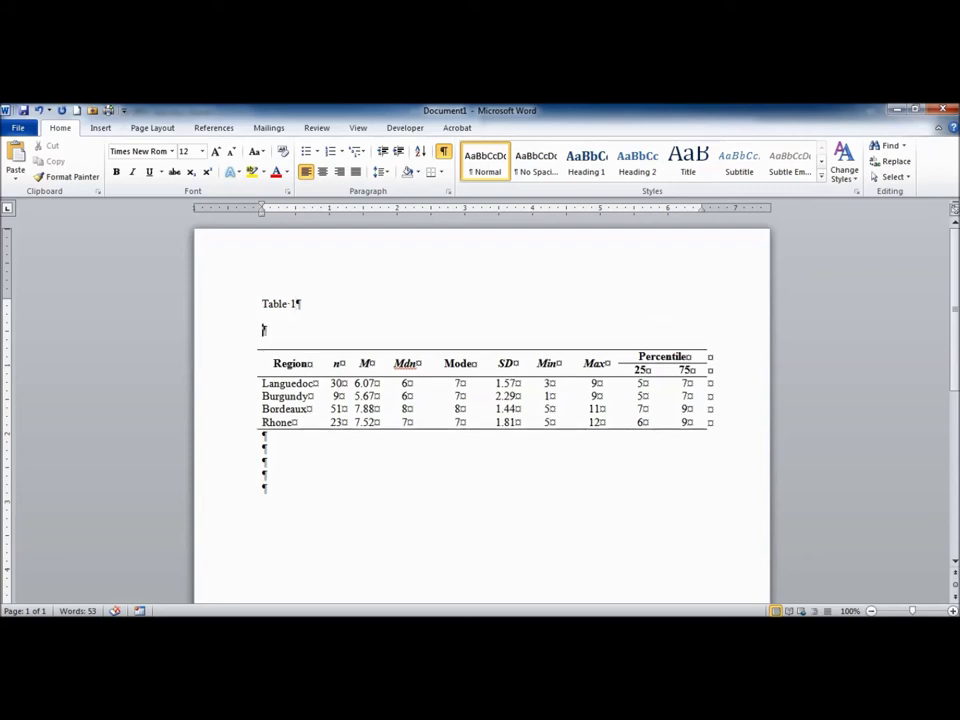
Step: Add the italic title "Descriptive Statistics for Ratings of French Wines Grouped by Production Region" between the table label and the table
key(ctrl+i)
text(Descriptive )
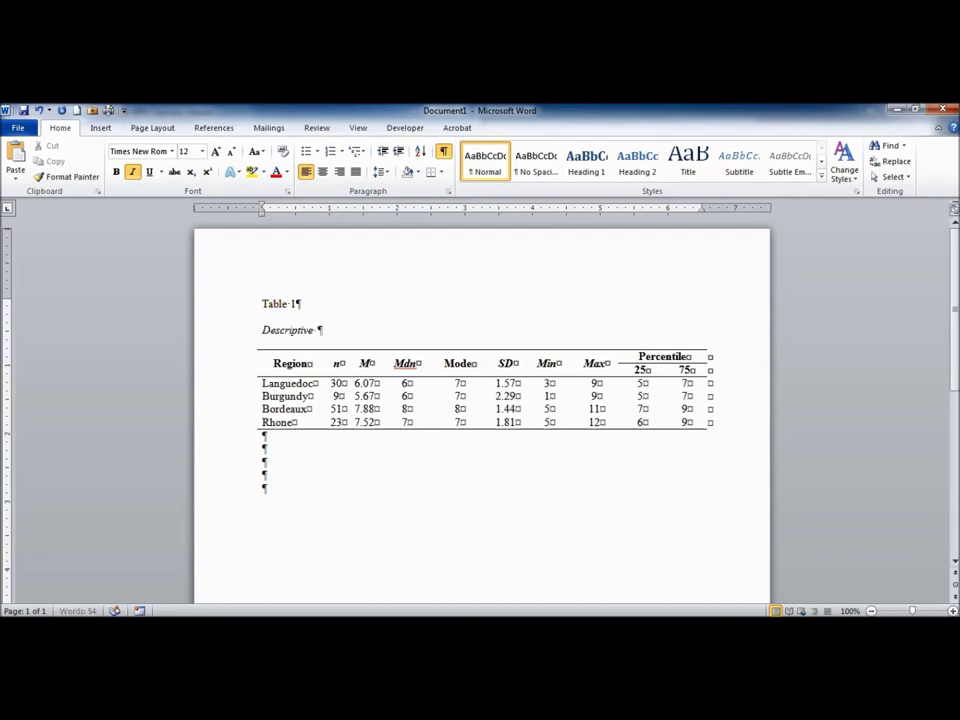
text(Statistics for Ratings of)
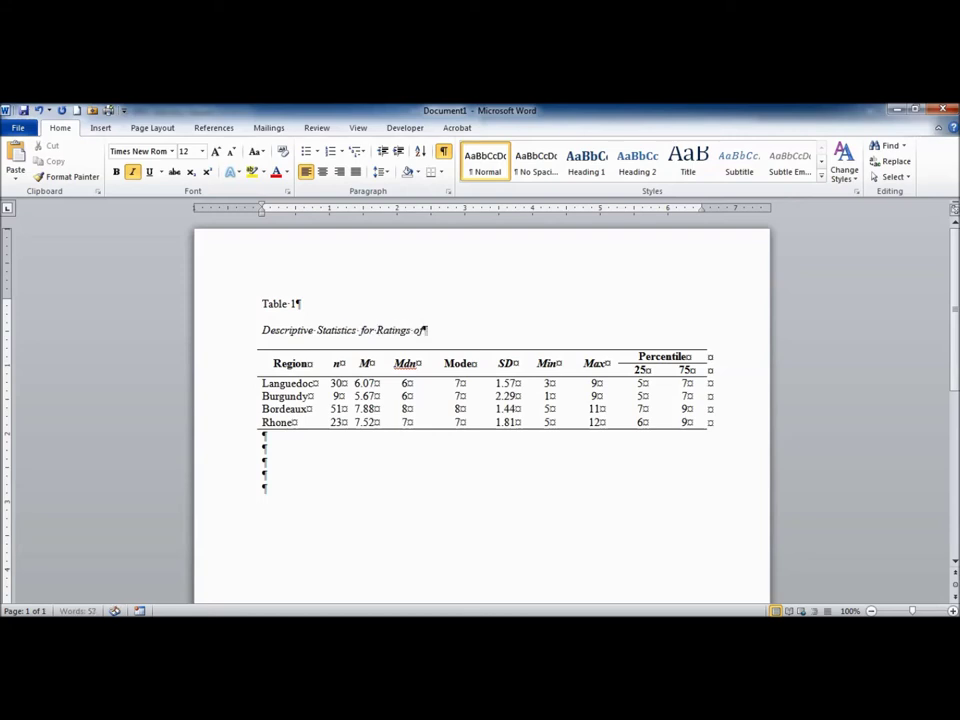
text( French Wines )
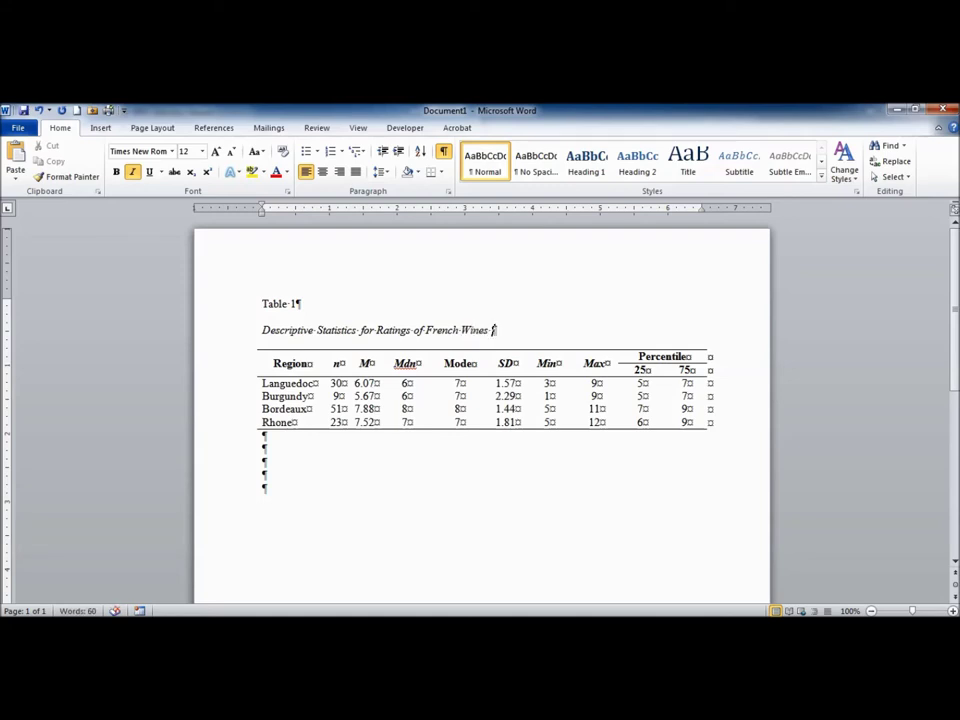
text(Grouped by )
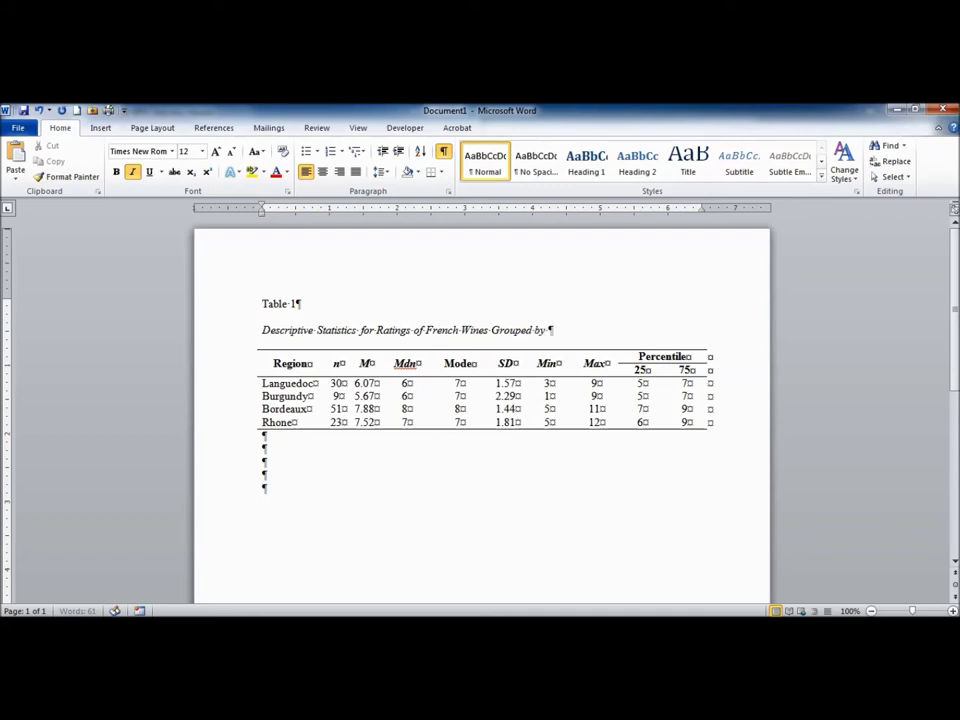
text(R)
text(Re)
key(BackSpace)
key(BackSpace)
text(Production Region)
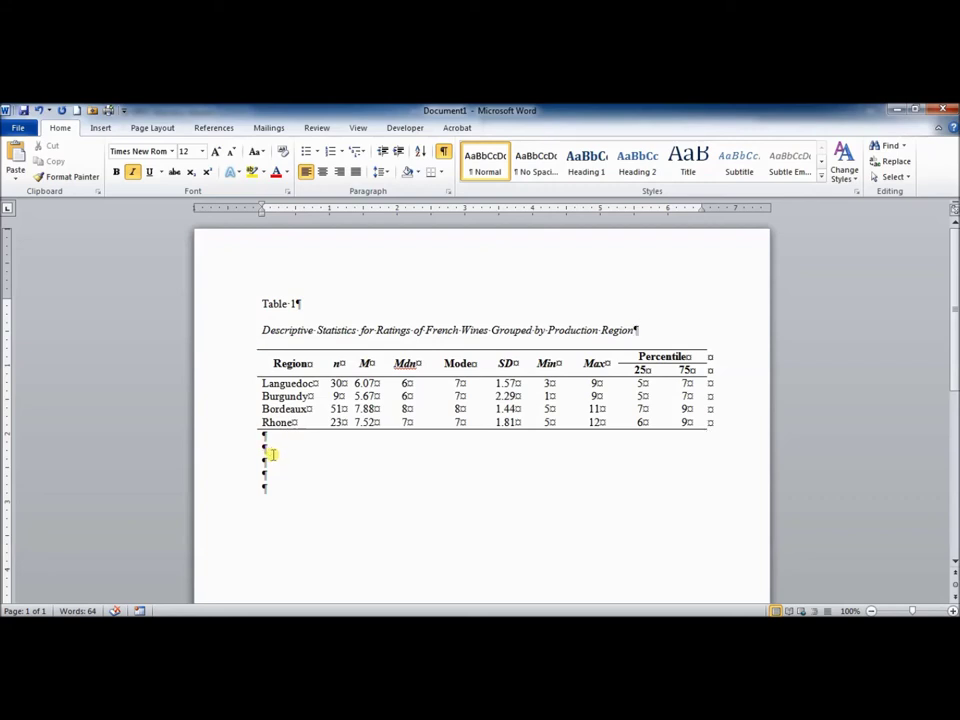
Step: Switch to the SPSS output viewer and examine the regional descriptives and the one-way ANOVA table for Rating
mouse_move(198, 614)
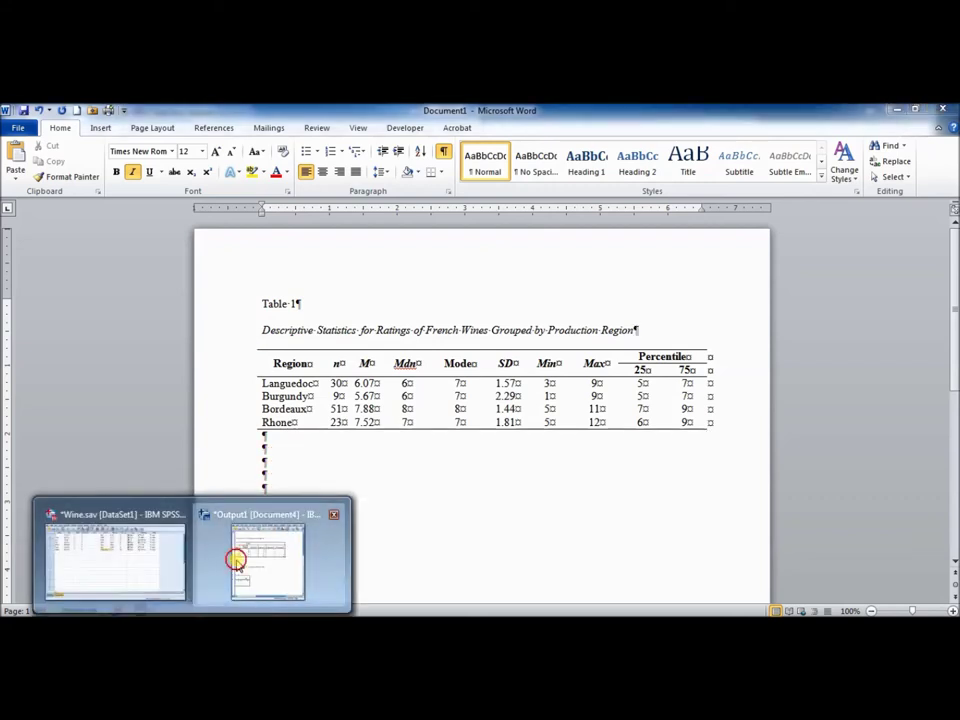
click(231, 561)
drag(268, 590, 145, 590)
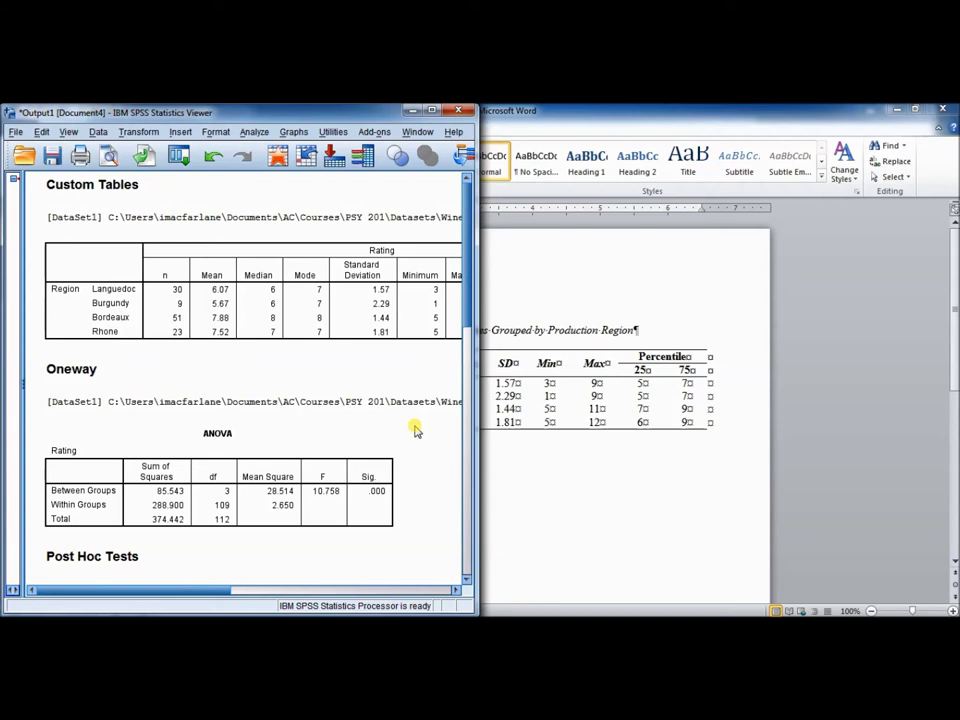
click(125, 302)
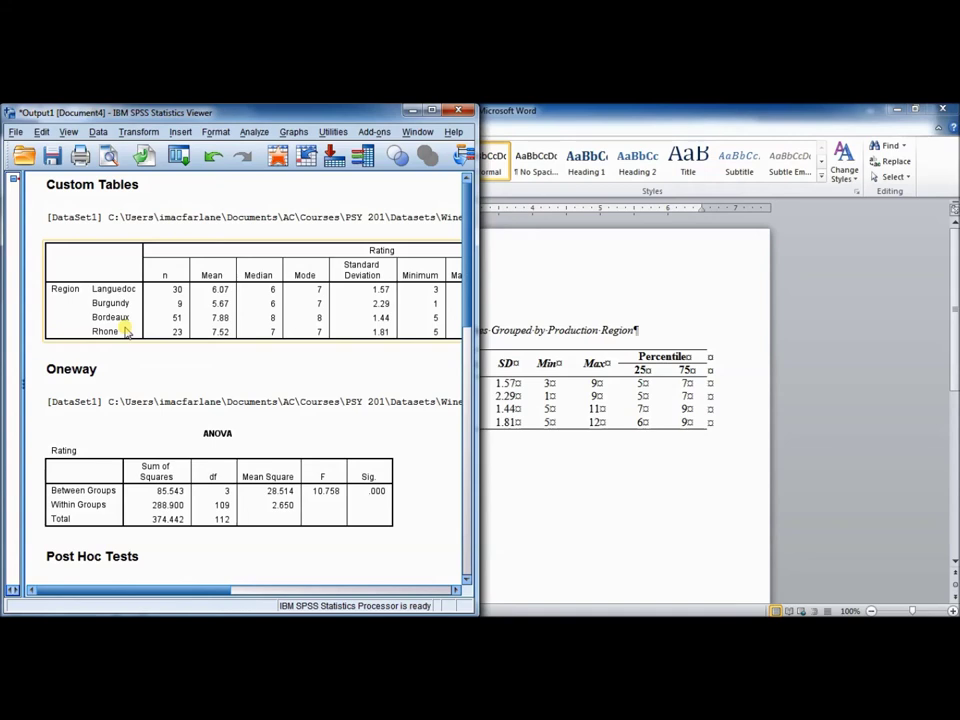
click(148, 474)
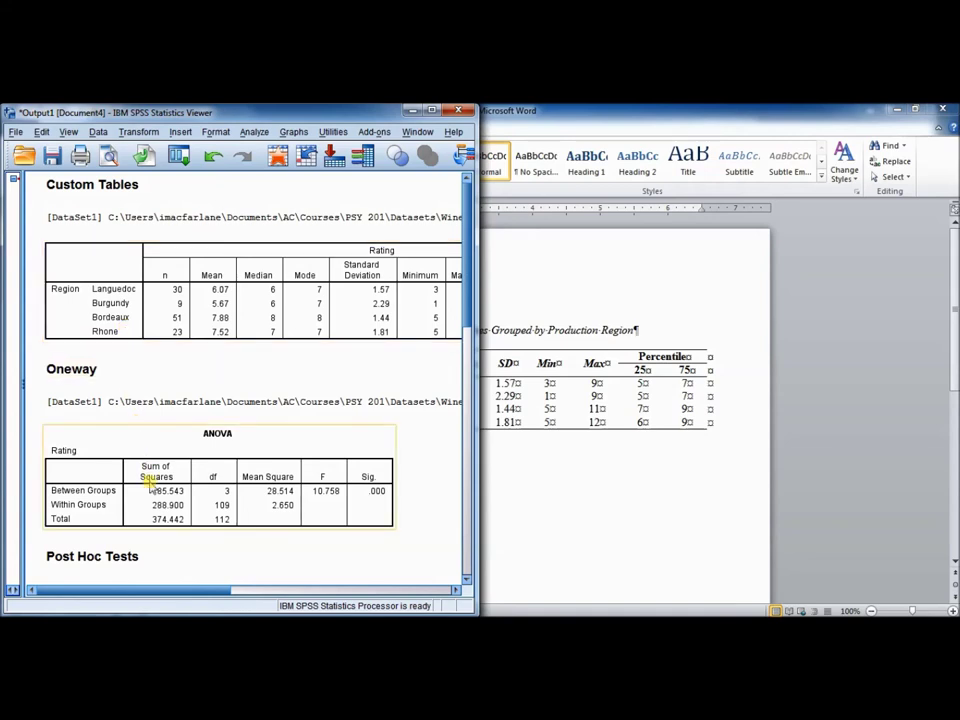
click(285, 551)
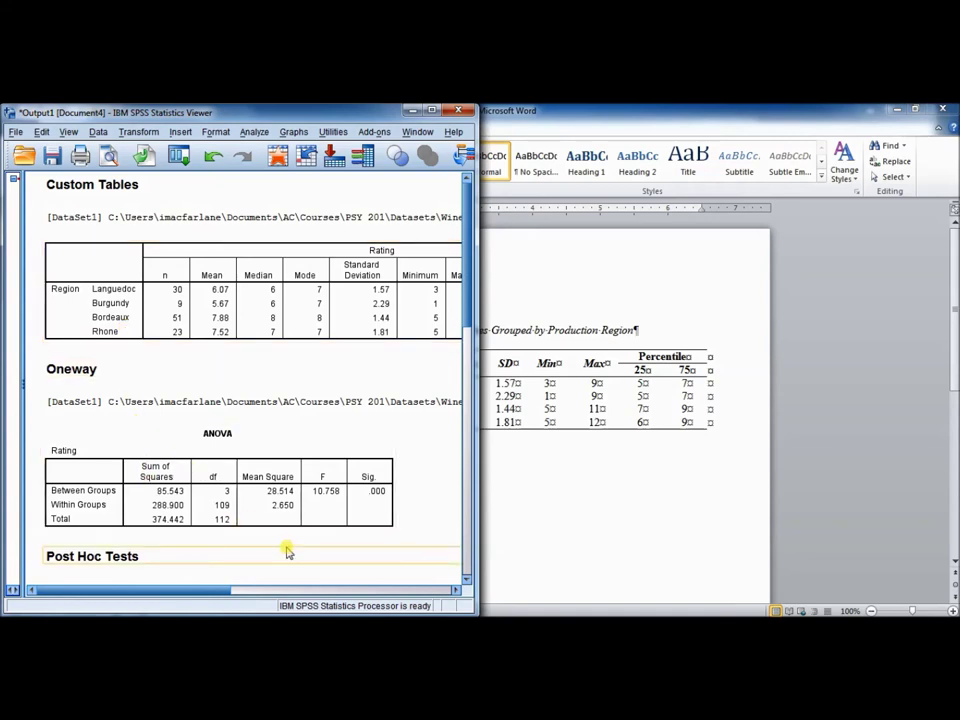
click(364, 509)
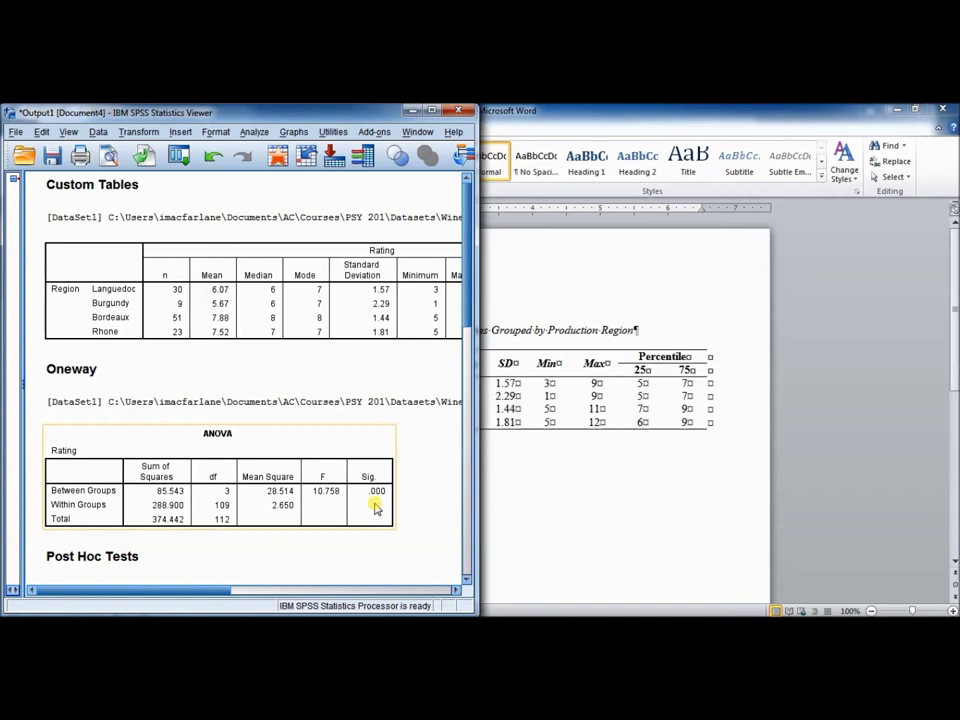
click(418, 489)
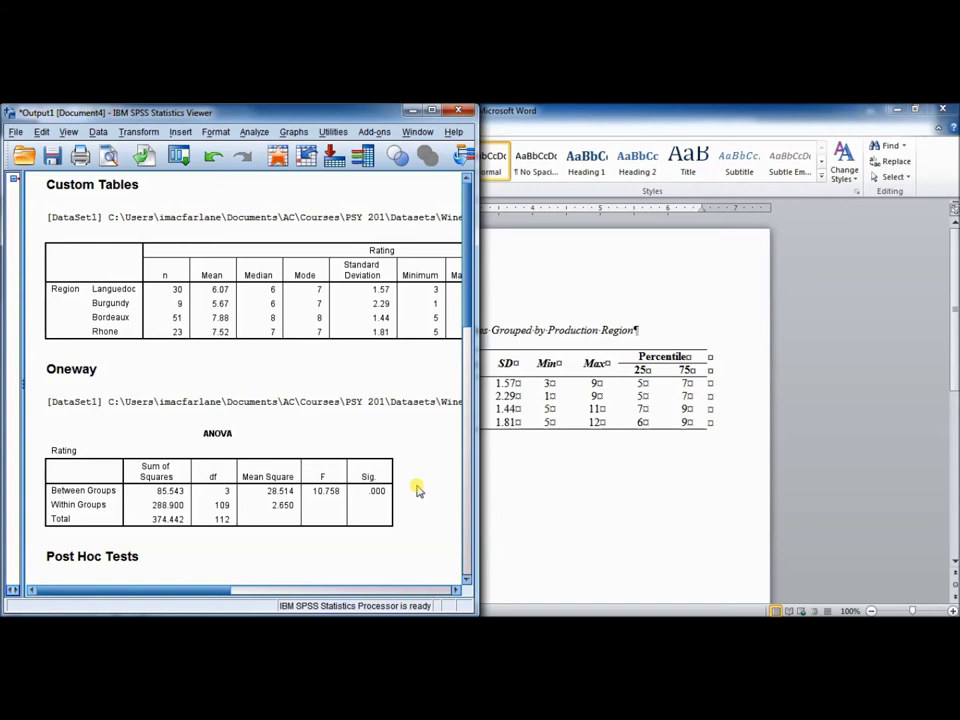
click(341, 490)
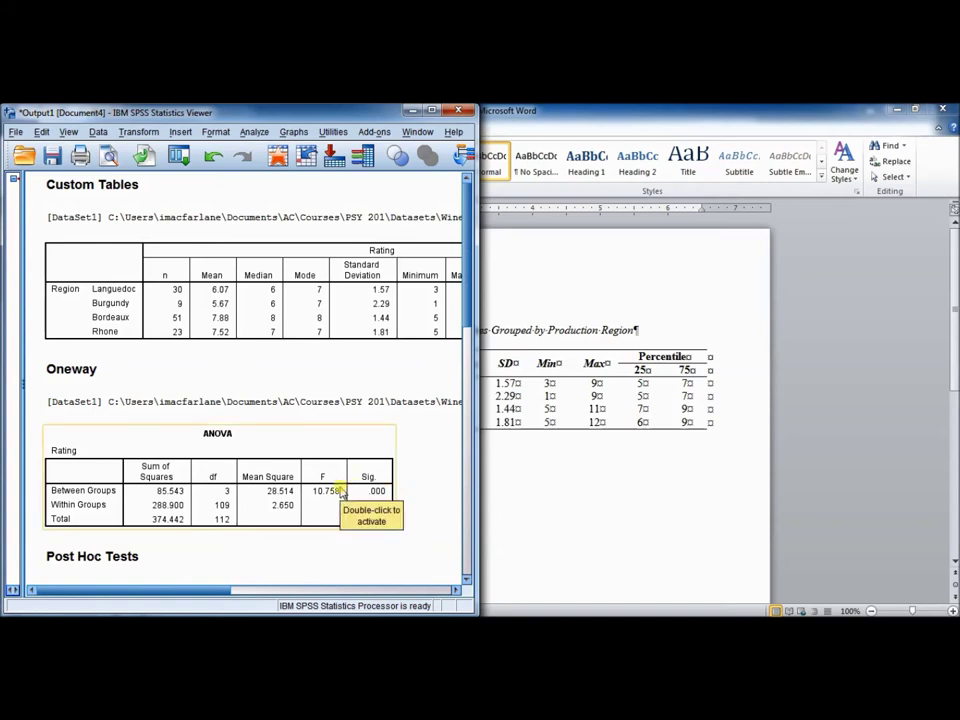
click(421, 490)
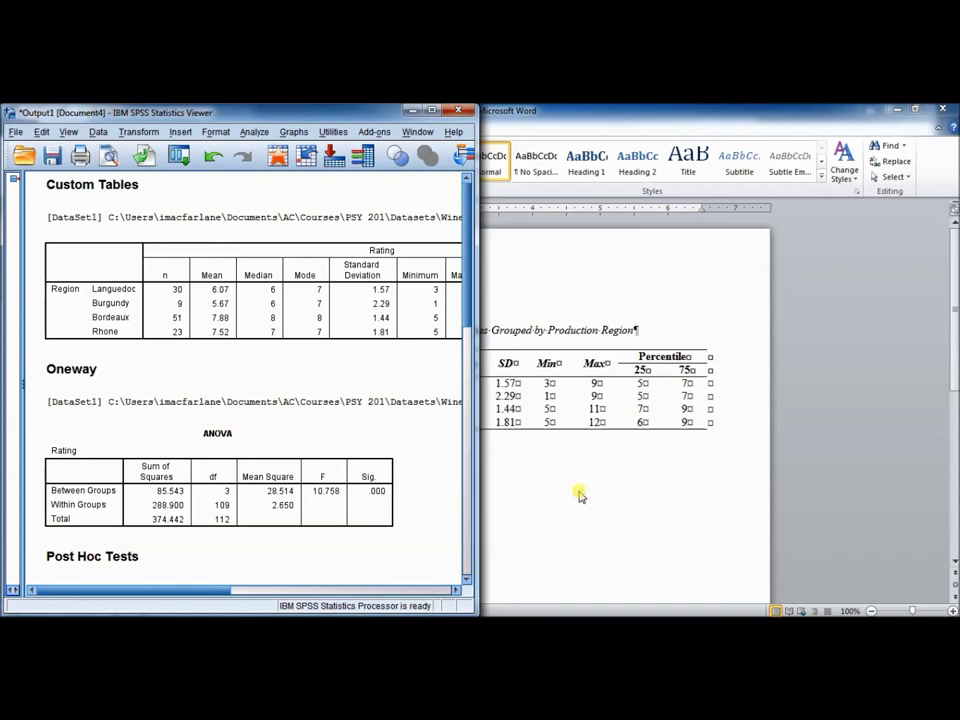
click(133, 435)
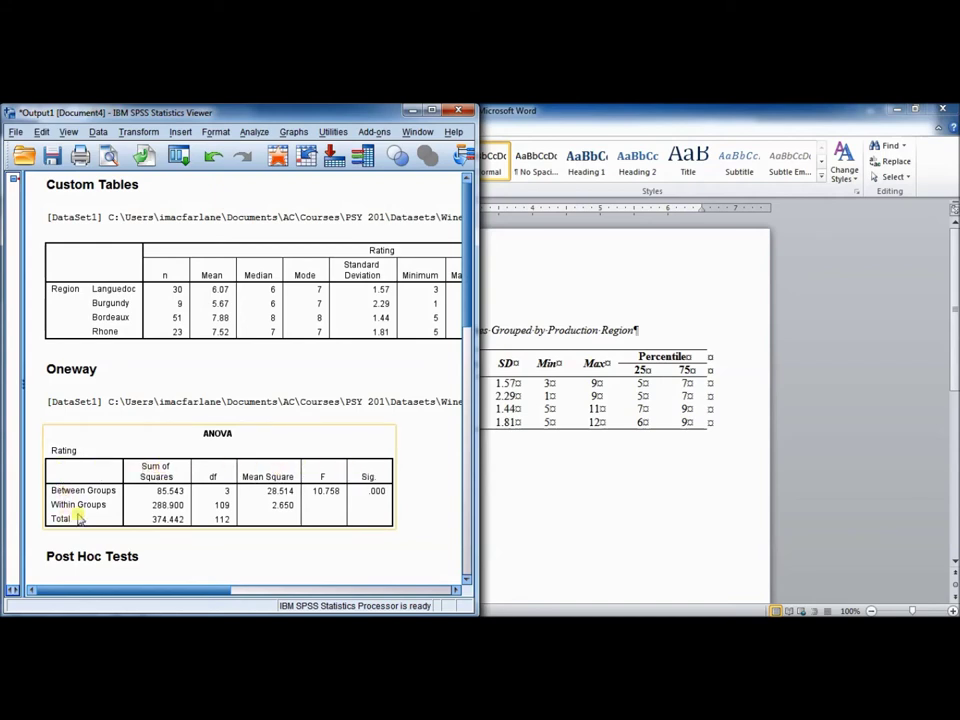
Step: Return to the Word document and set the blank paragraphs below the table to 2.0 line spacing
click(546, 467)
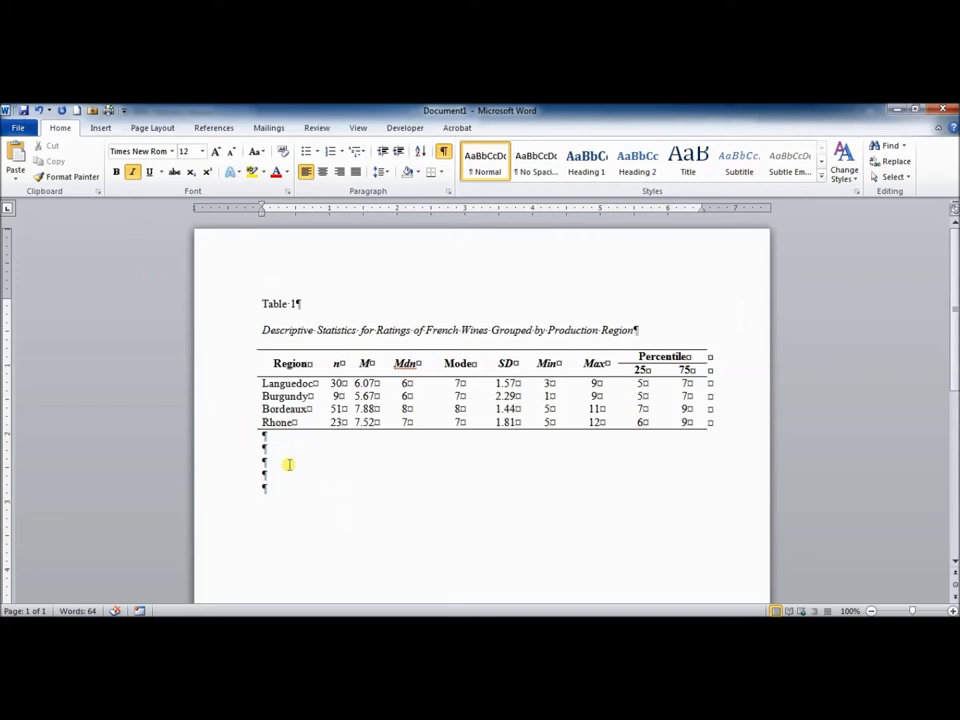
drag(242, 454, 246, 489)
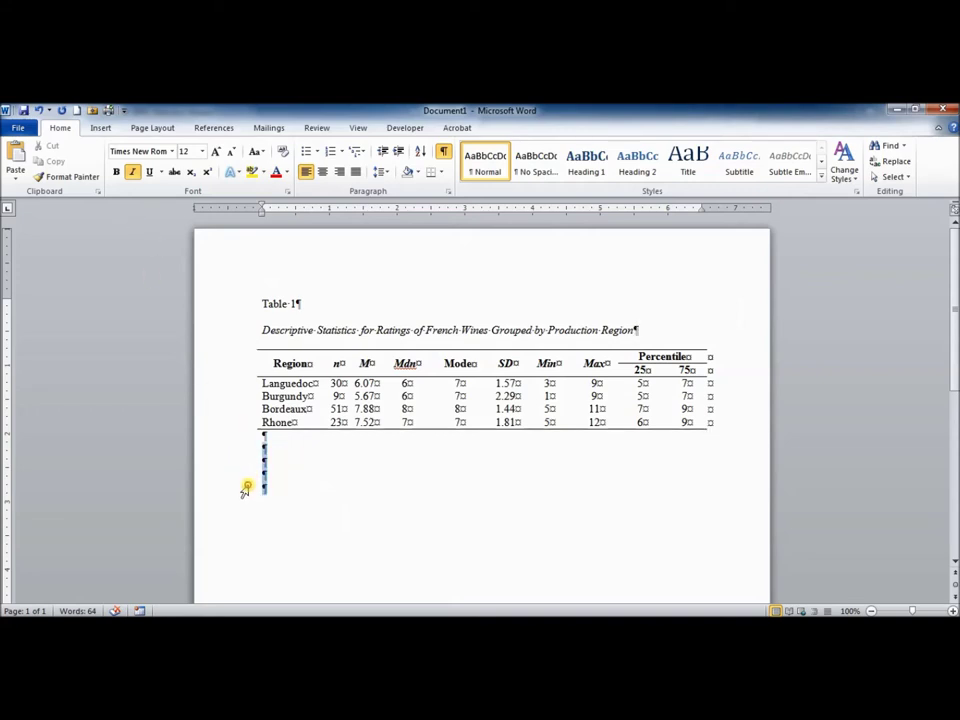
click(381, 171)
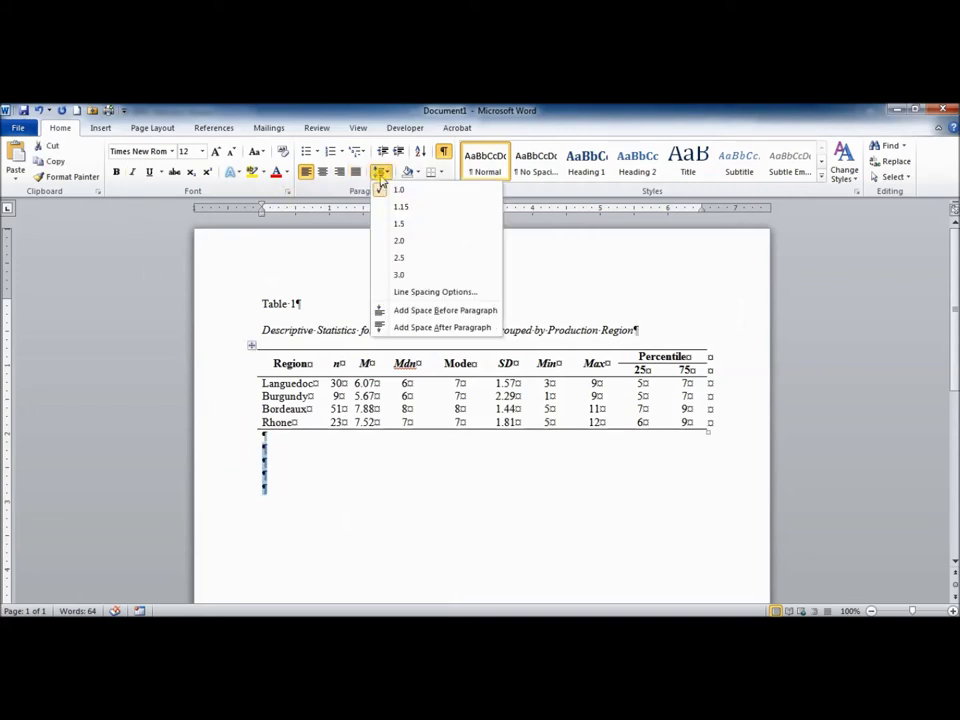
click(386, 241)
click(229, 444)
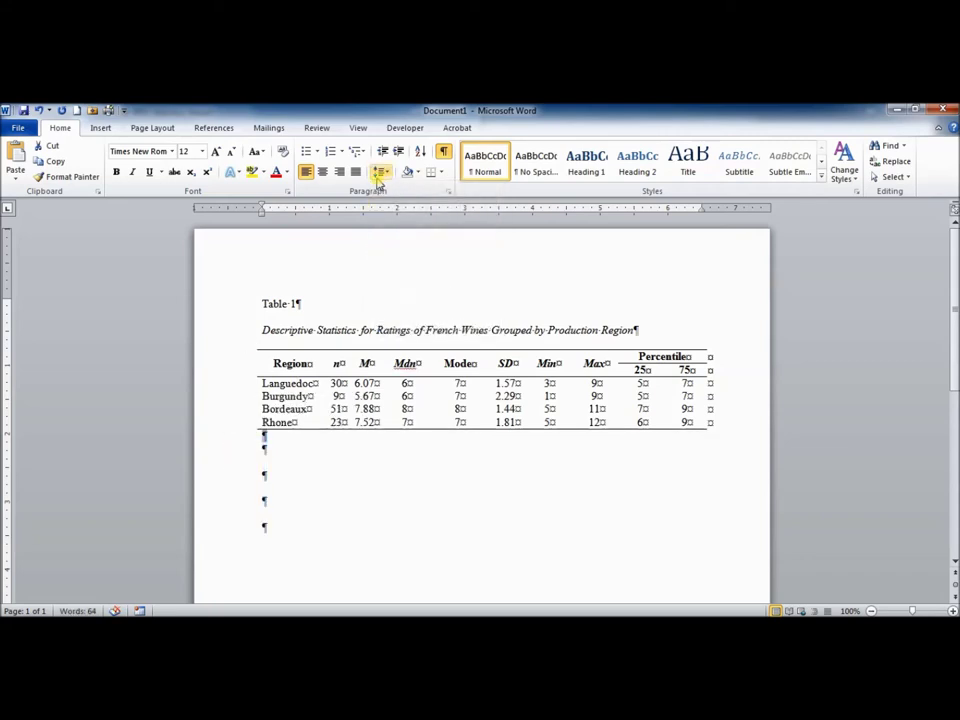
click(379, 176)
click(390, 241)
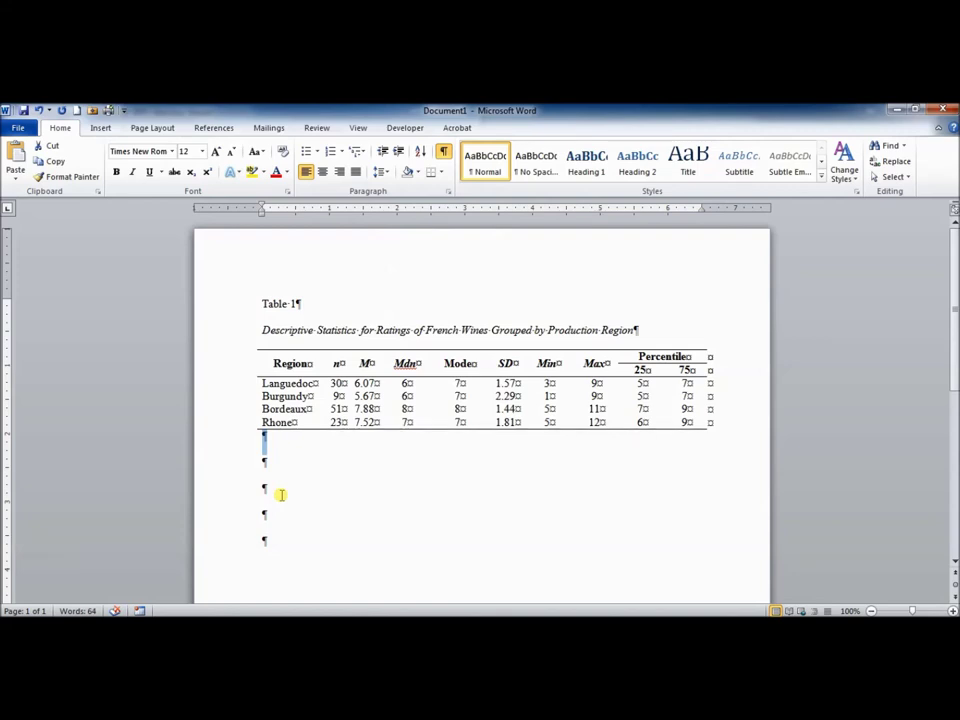
Step: Insert a page break in the second blank paragraph below Table 1
click(268, 469)
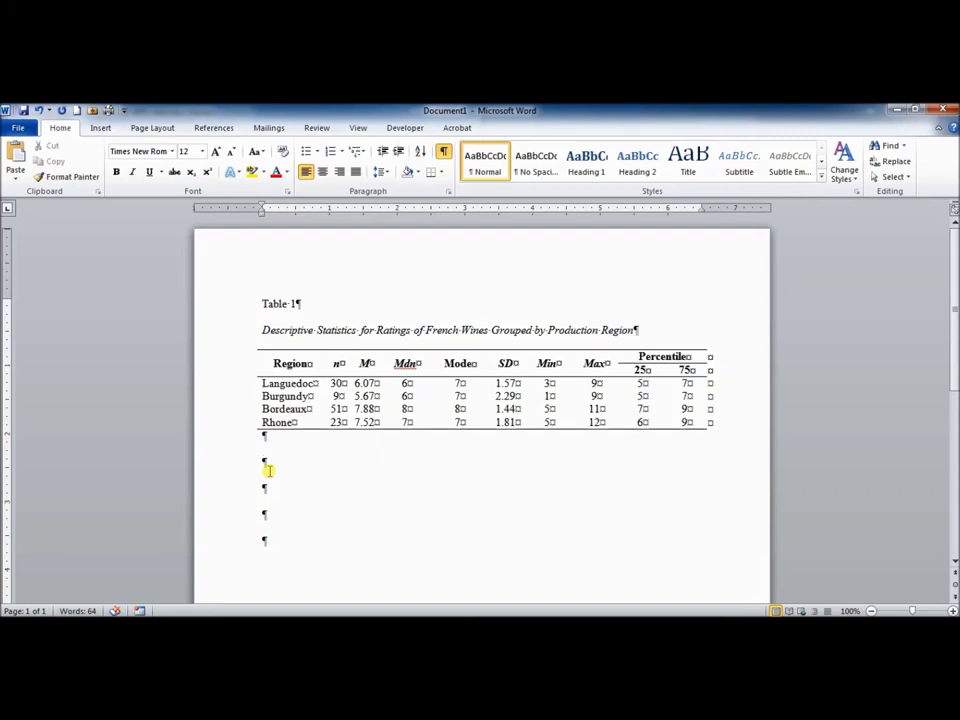
key(ctrl+Return)
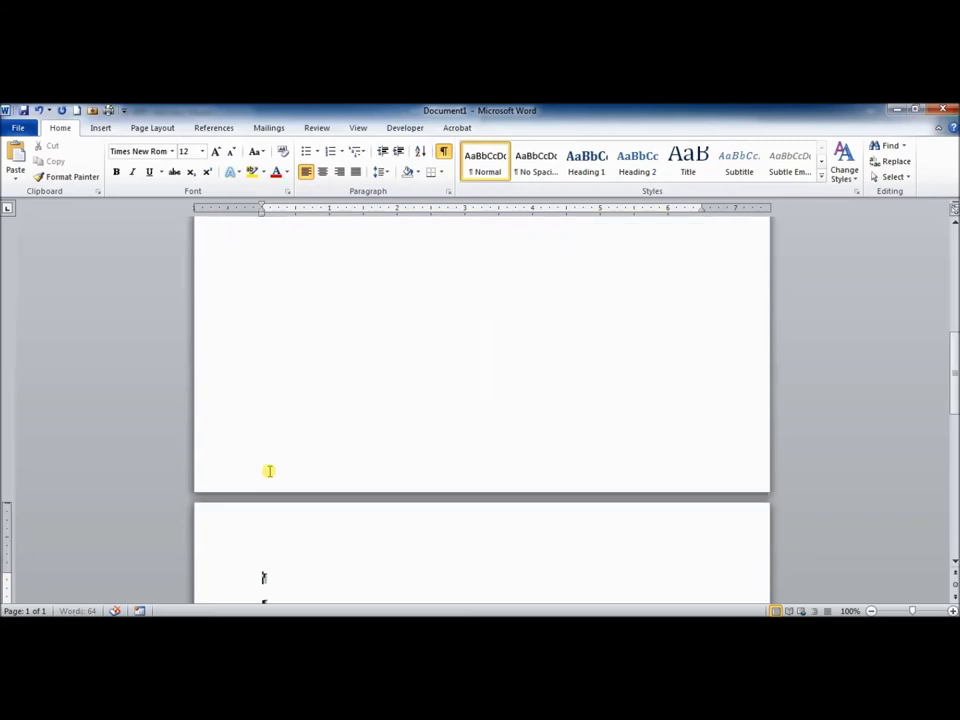
drag(955, 385, 953, 290)
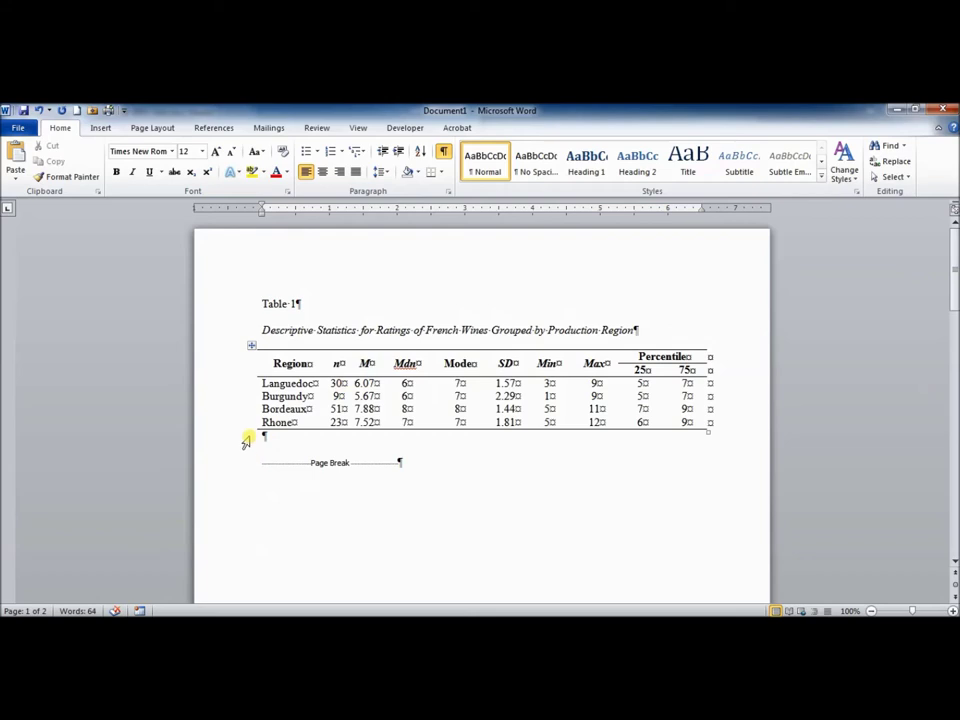
click(274, 470)
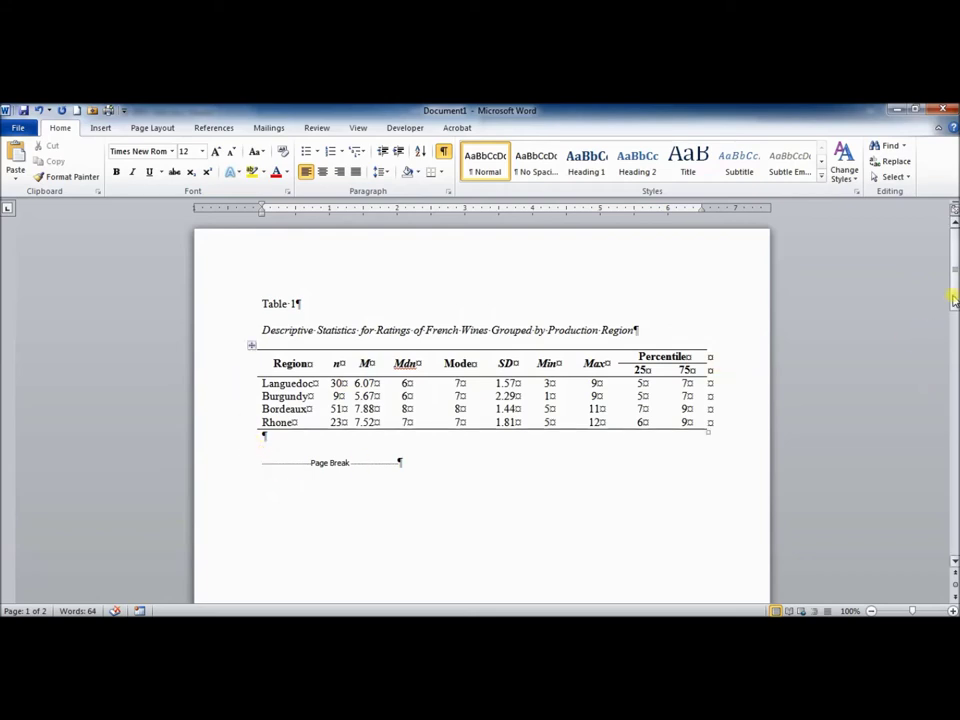
Step: Insert another page break at the start of page 2 and add two blank paragraphs above it
drag(954, 294, 956, 432)
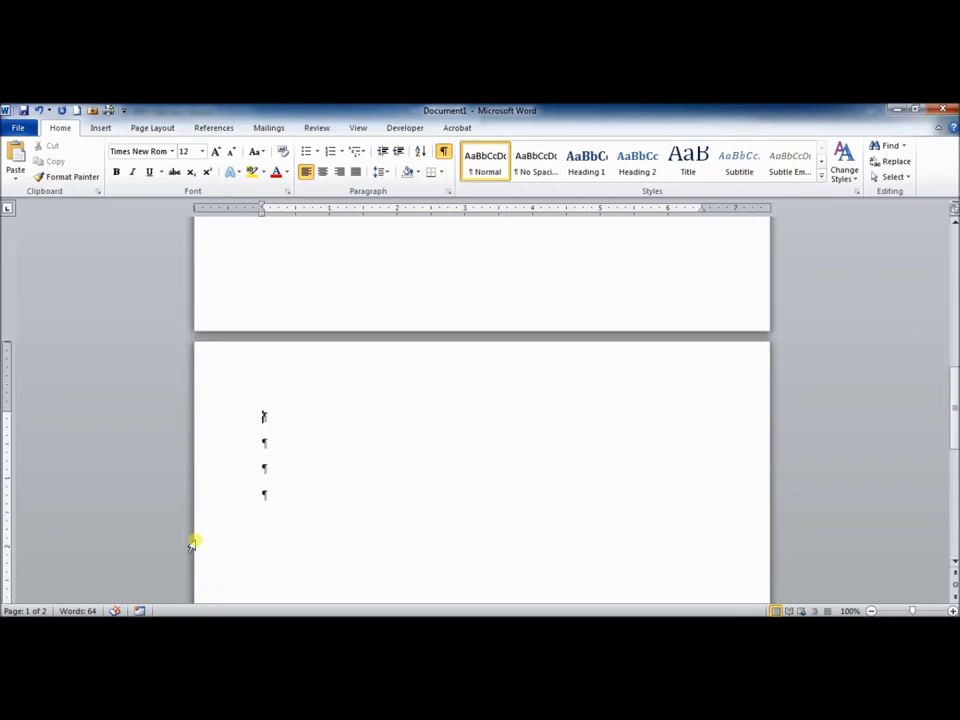
click(285, 416)
click(168, 130)
click(249, 148)
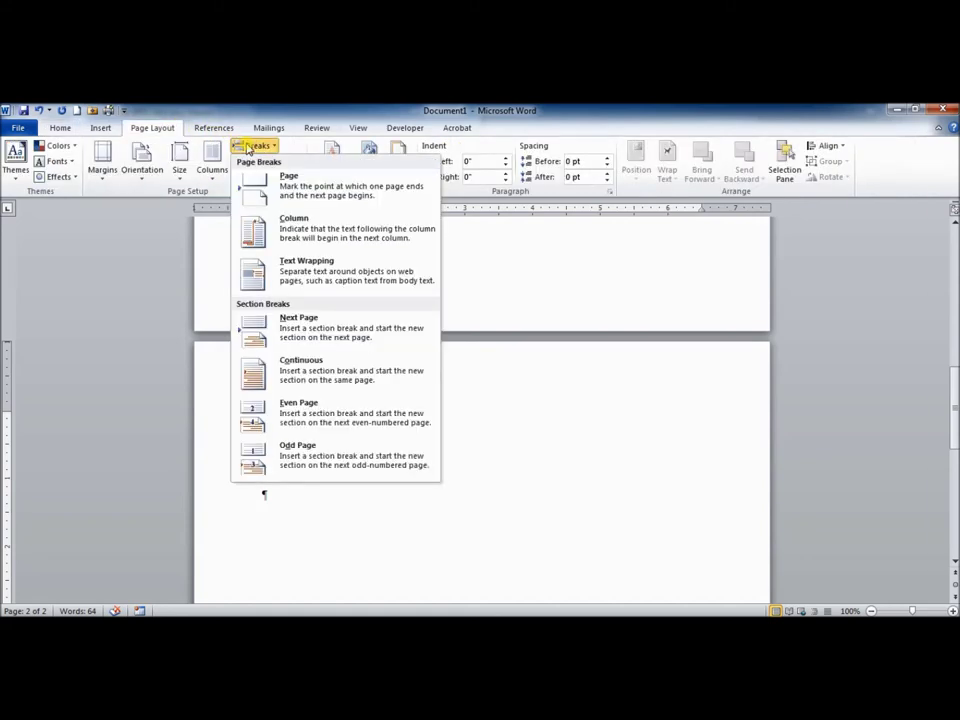
click(307, 190)
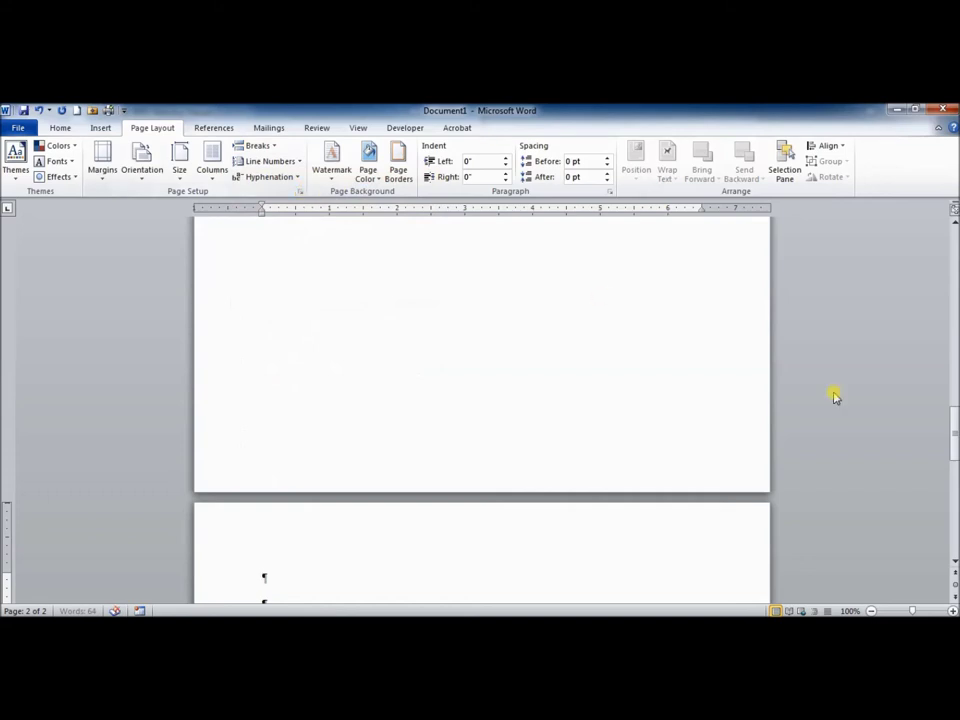
click(955, 423)
drag(955, 423, 955, 345)
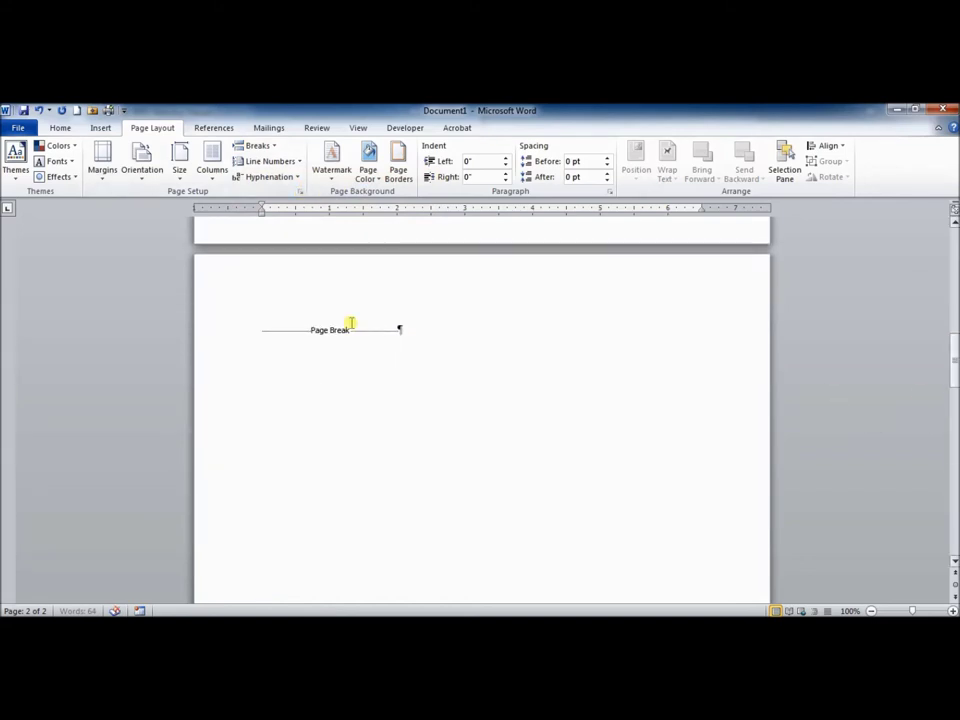
click(259, 330)
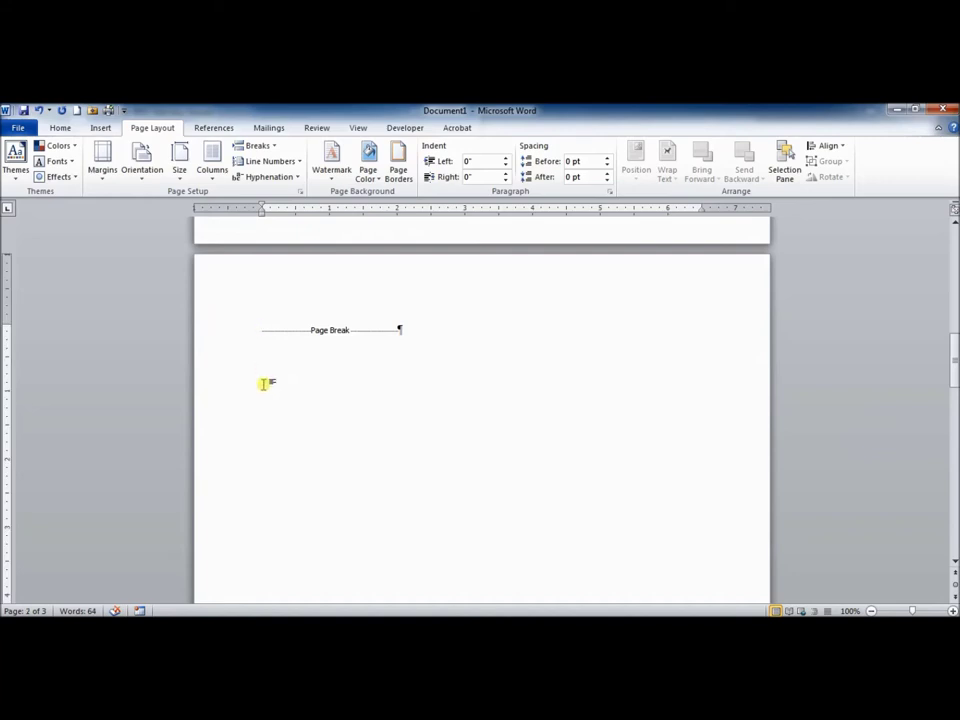
key(Return)
key(Return)
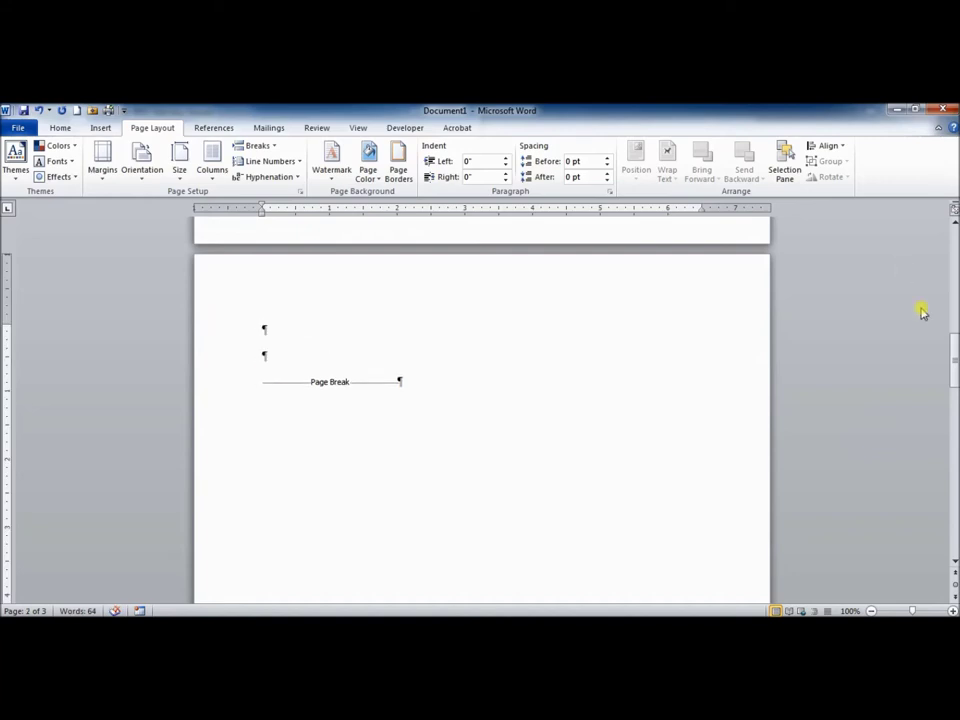
Step: On page 2, add the label "Table 2" and the italic title "ANOVA Table for Rating of French Wines by Region", followed by a blank line
mouse_move(955, 343)
mouse_down()
mouse_move(955, 238)
mouse_move(955, 349)
mouse_up()
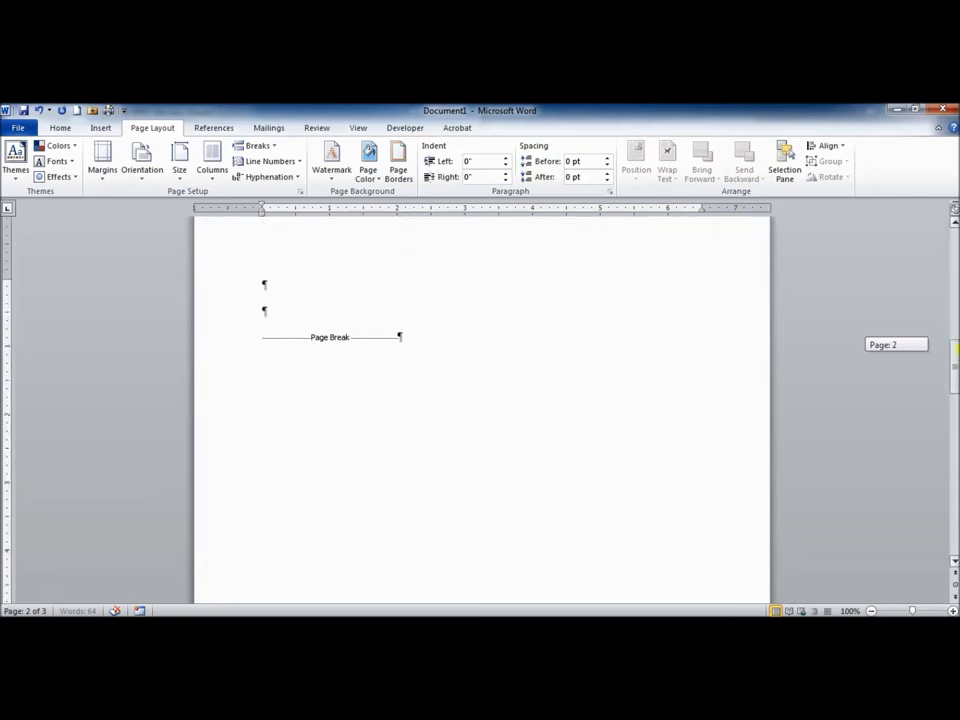
click(306, 292)
text(Table )
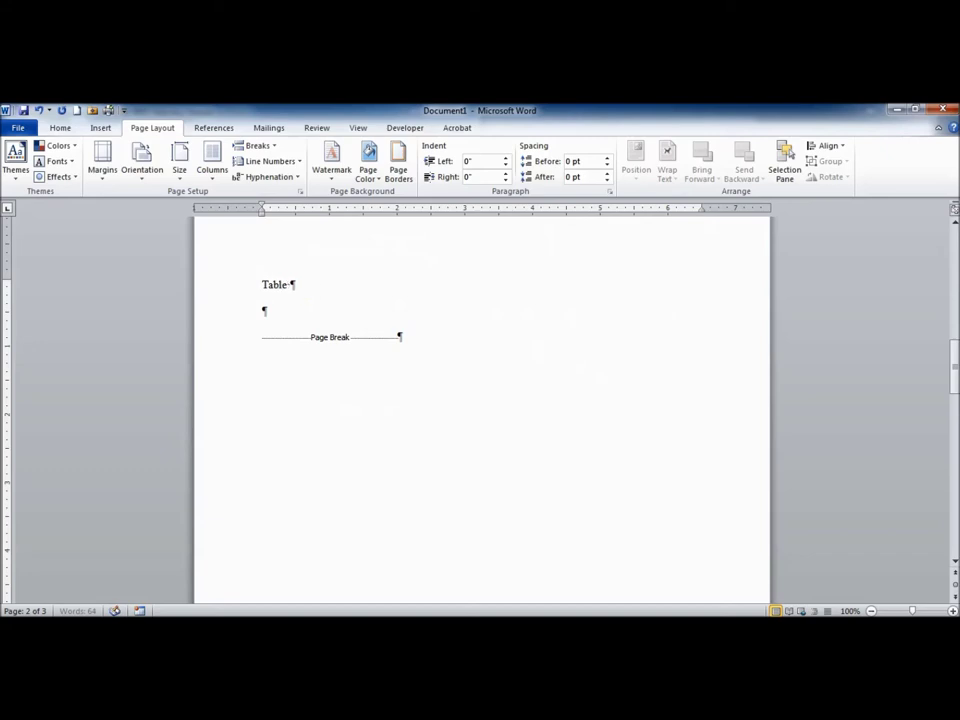
text(2)
key(Down)
text(ANOVA Table for )
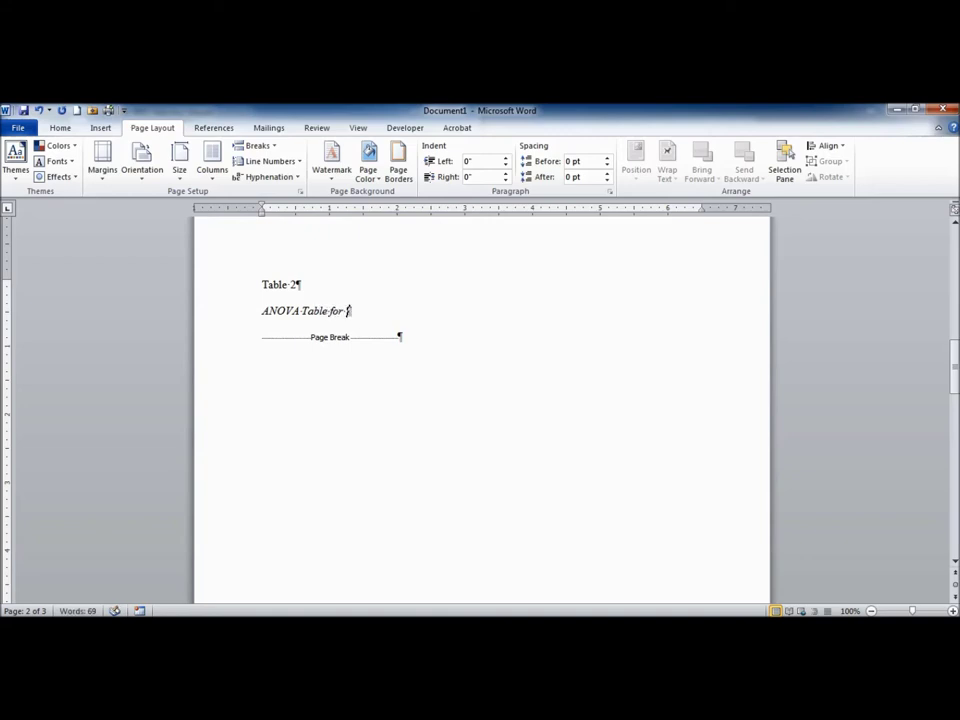
text(Rating of French Wines)
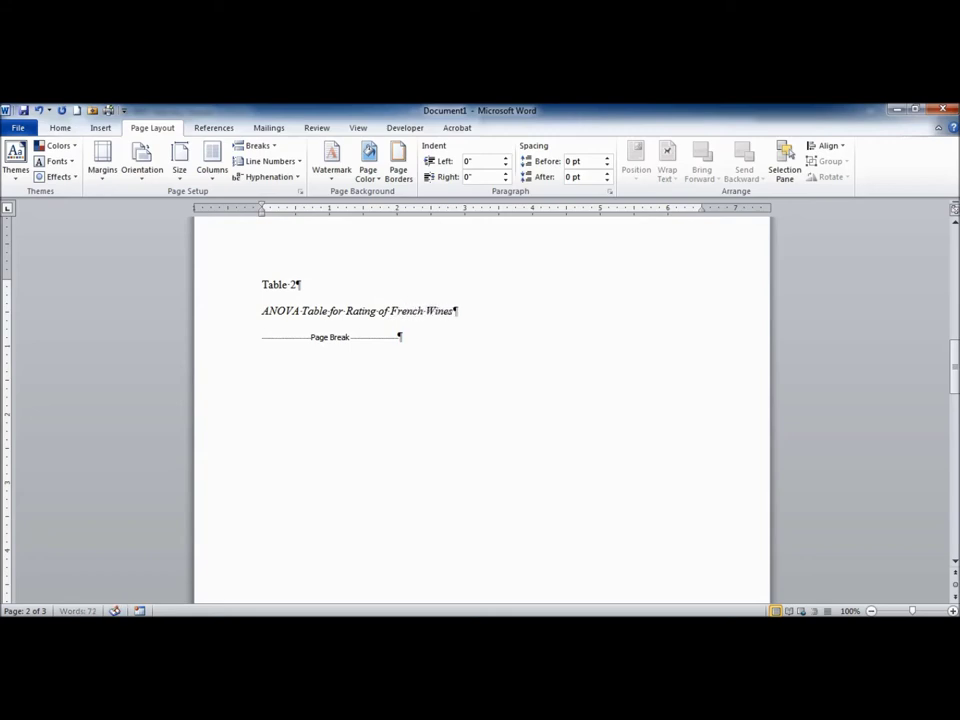
text( by Region)
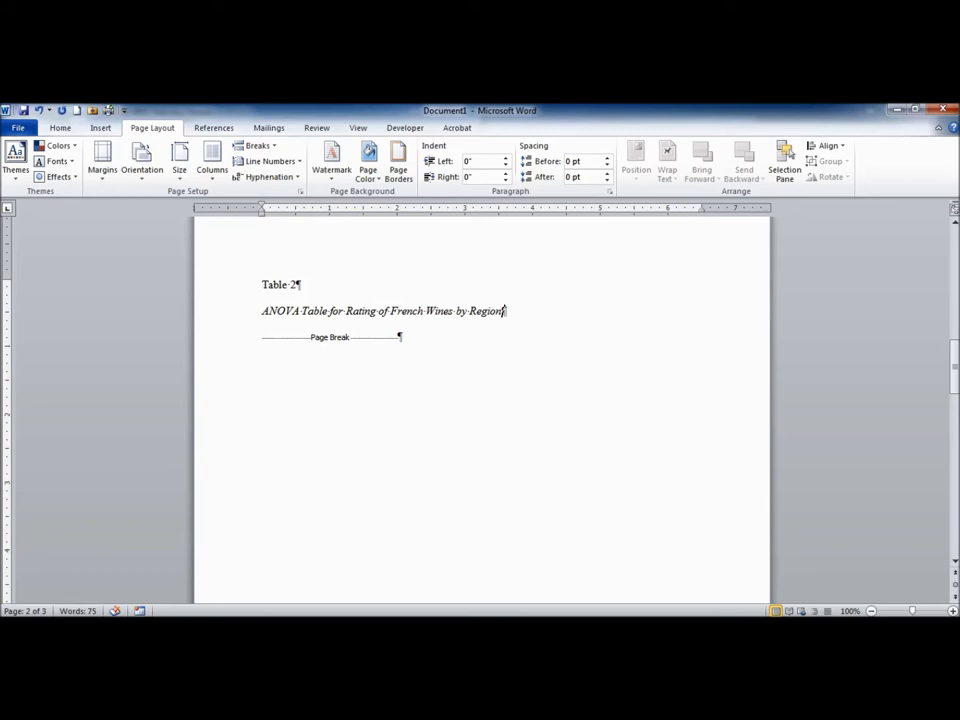
key(Return)
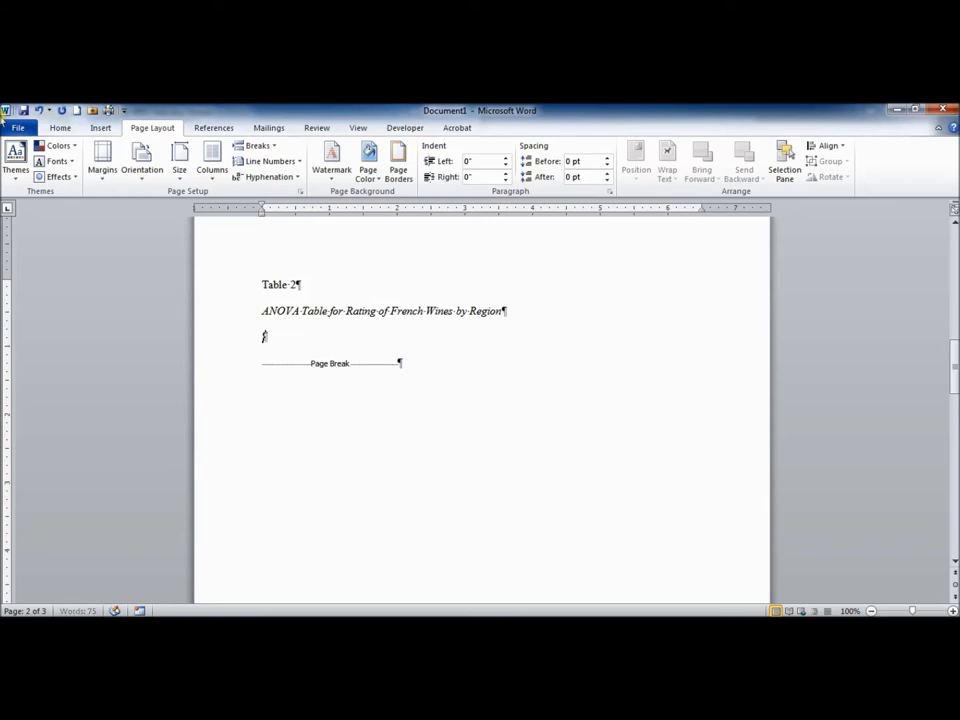
Step: Insert a table of six columns and four rows below the title, and apply the black Light Shading style without banded rows
click(100, 128)
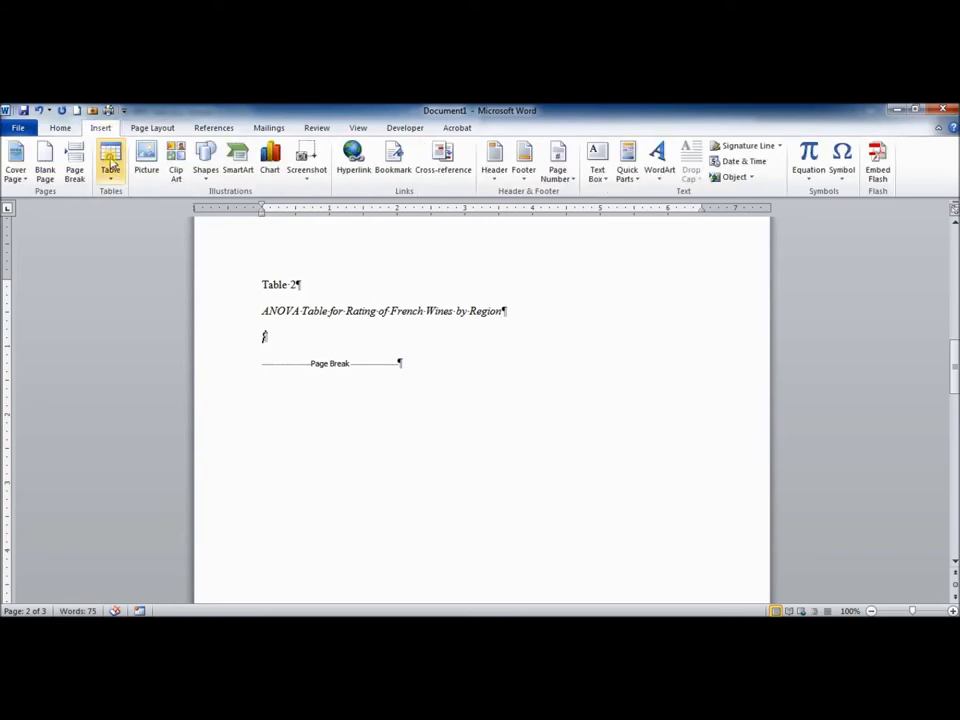
click(111, 162)
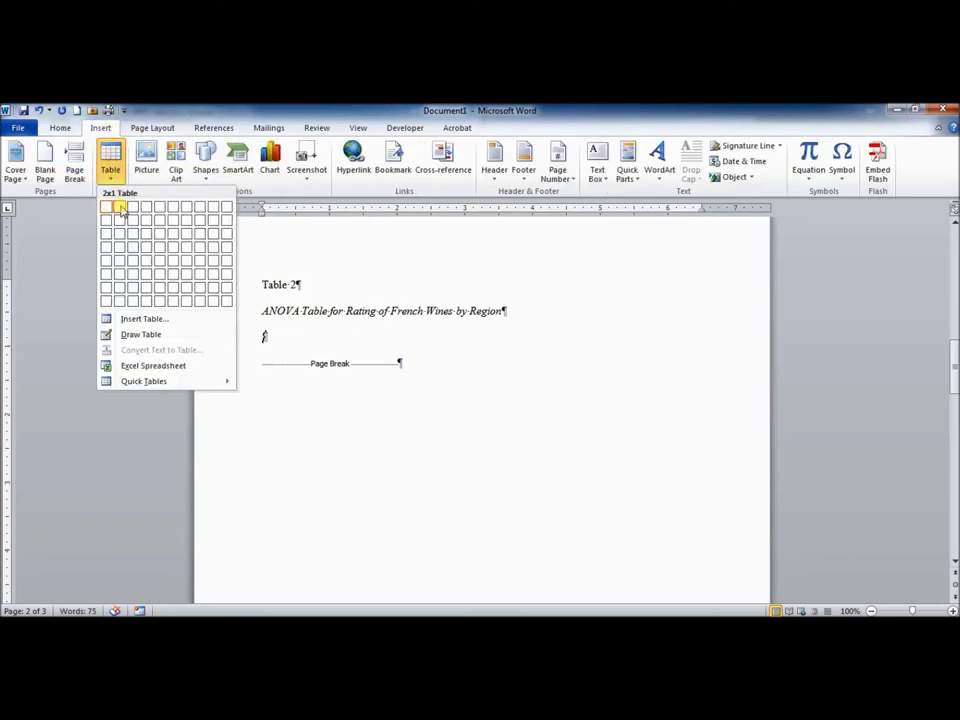
click(175, 256)
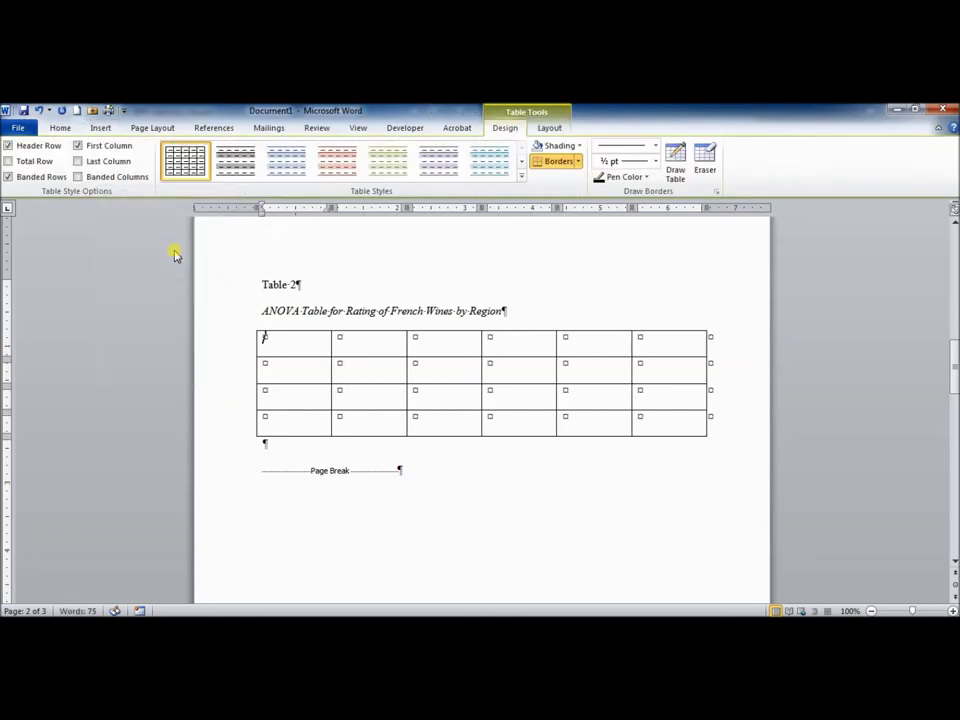
click(237, 172)
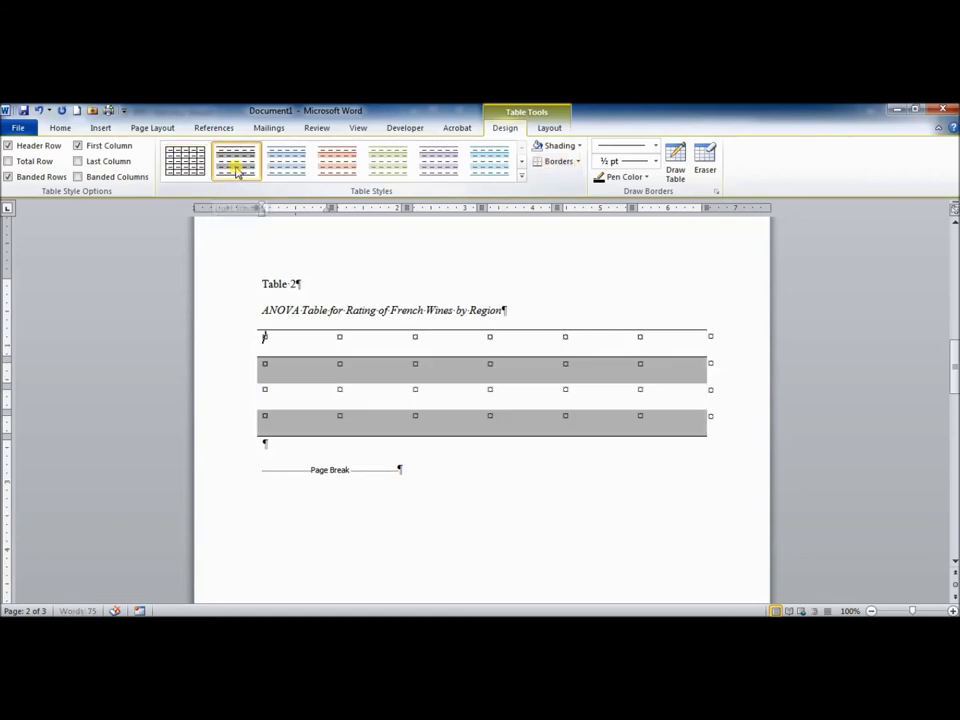
click(8, 177)
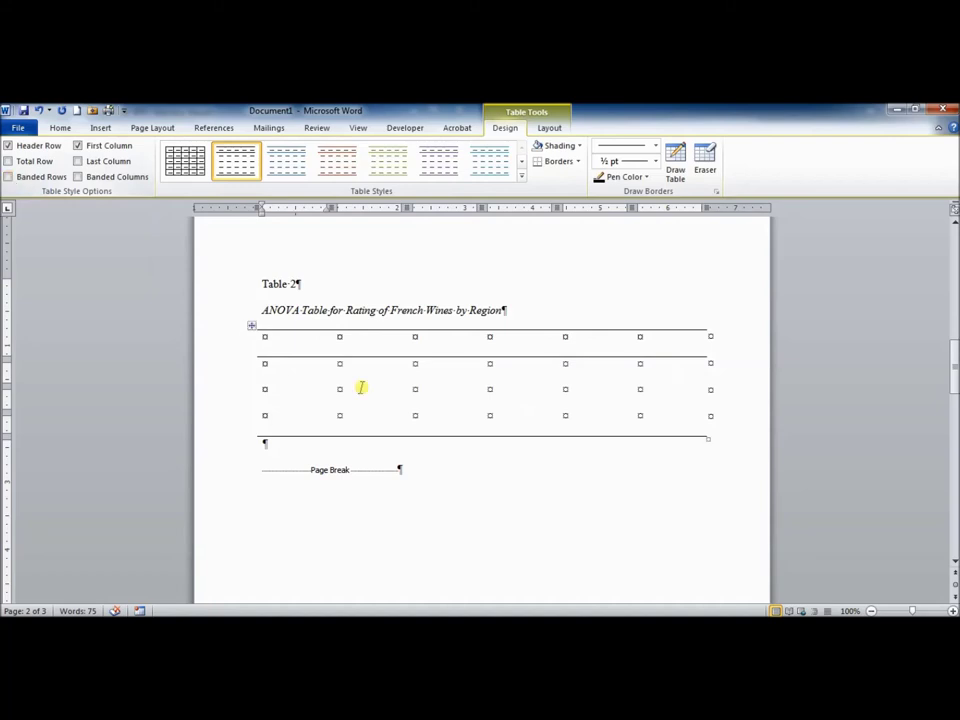
click(240, 343)
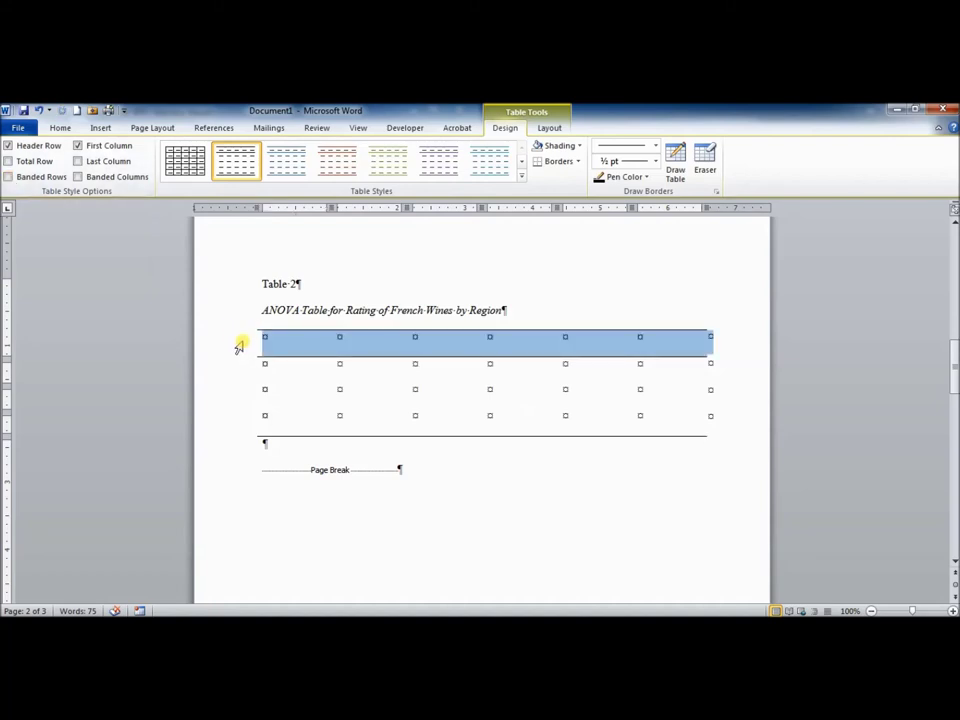
click(298, 339)
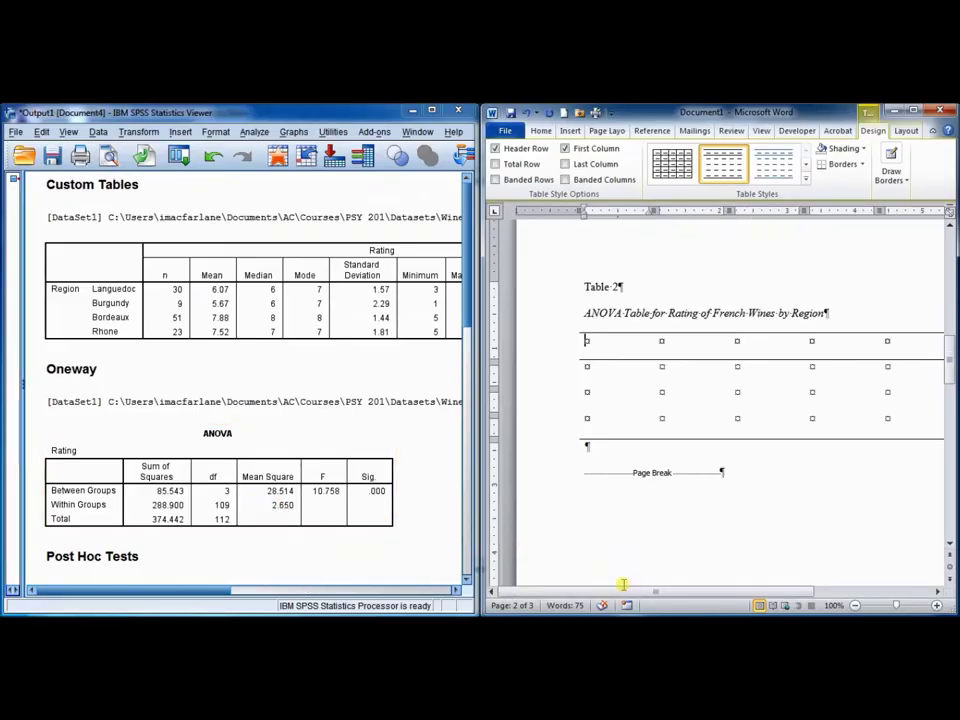
Step: Enter the headings Source, SS and df in the first three cells of the ANOVA table's header row
drag(624, 588, 671, 591)
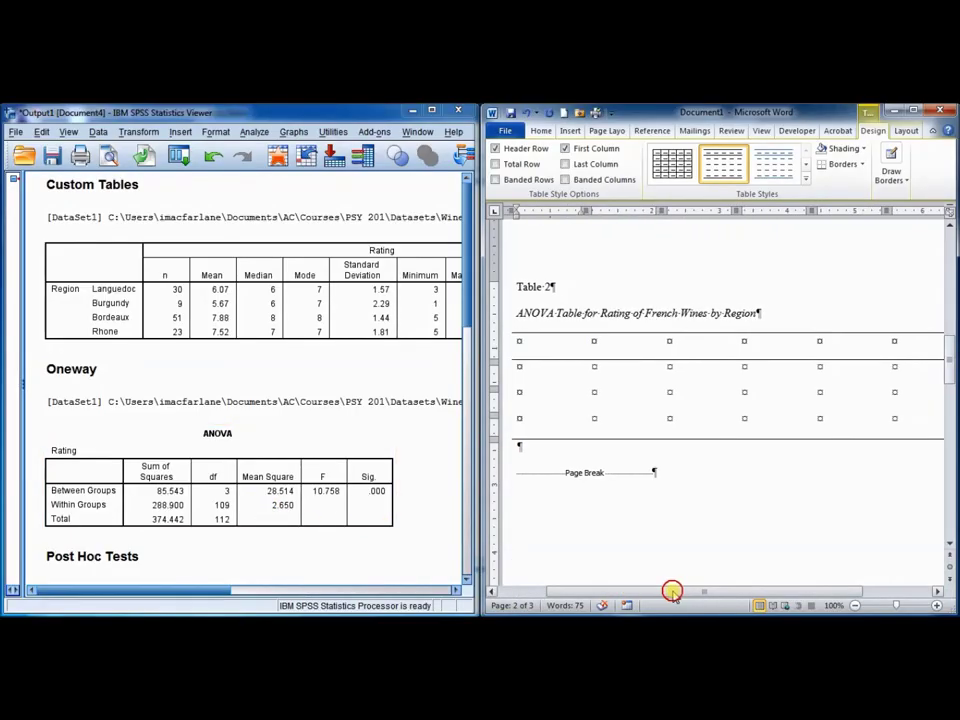
click(520, 341)
text(Source)
key(Tab)
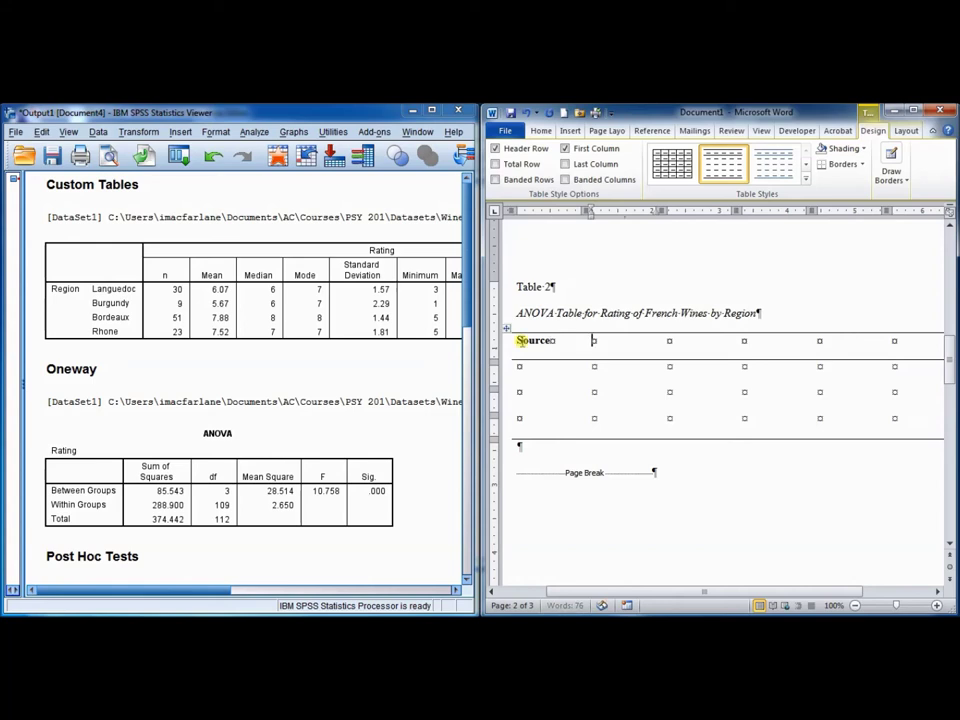
text(SS)
key(Tab)
text(df)
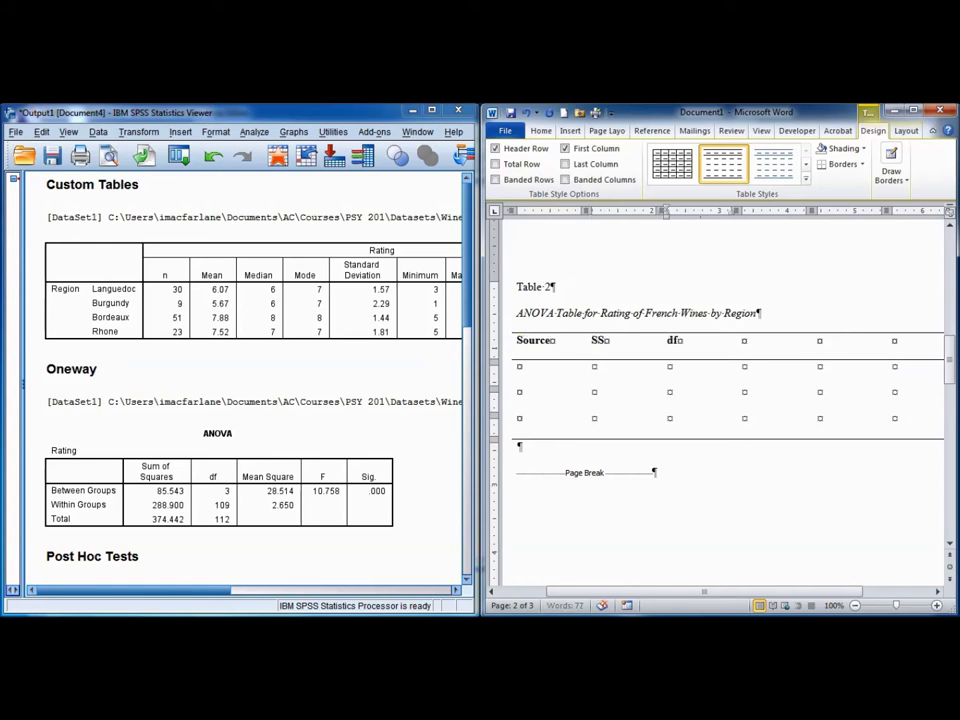
key(Tab)
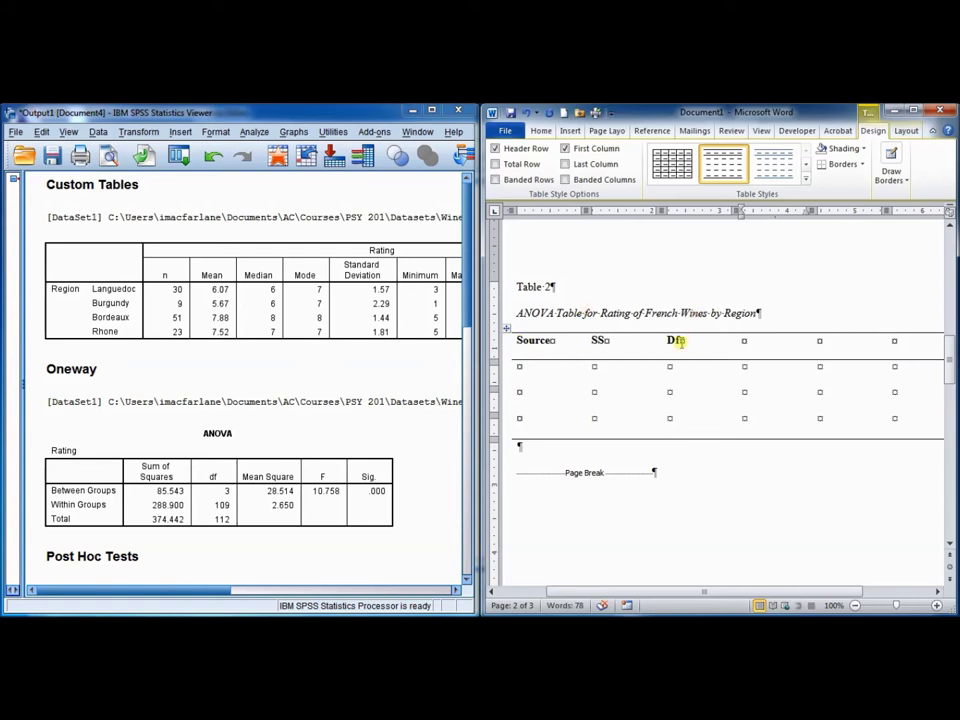
Step: Undo the automatic capitalization of the third column heading so it reads "df"
double_click(673, 342)
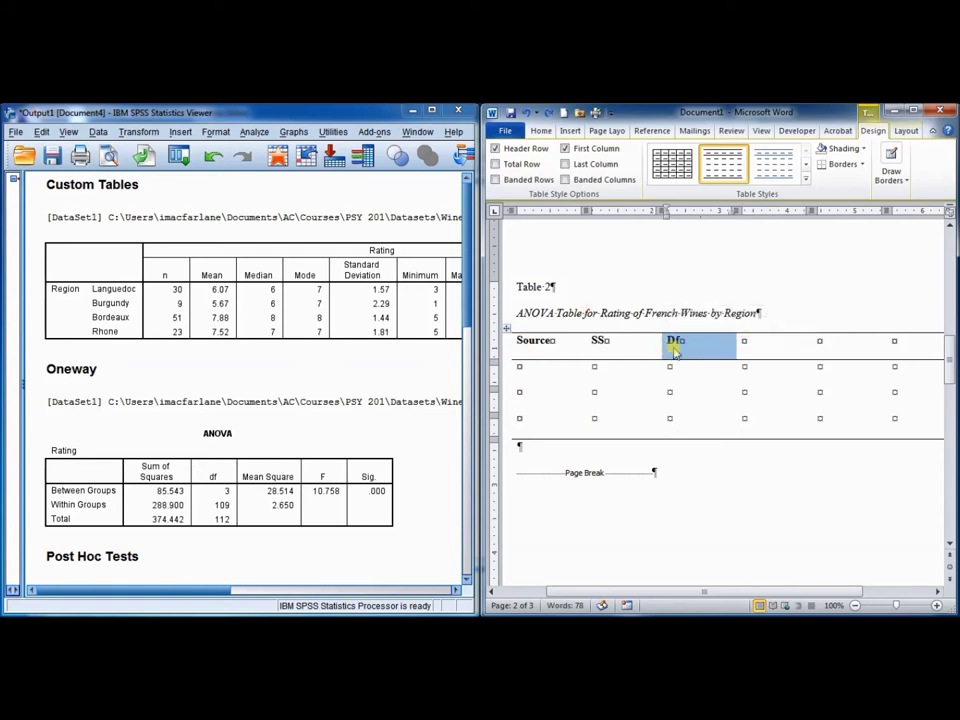
click(675, 340)
click(676, 353)
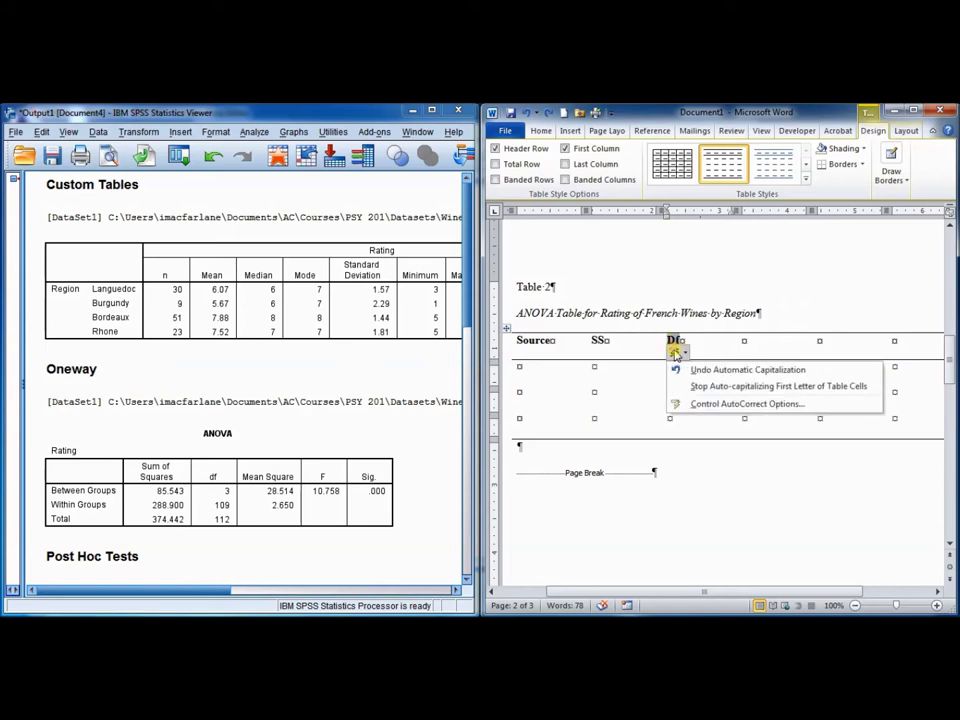
click(688, 370)
Step: Enter the headings MS, F and p in the last three cells of the header row
click(739, 340)
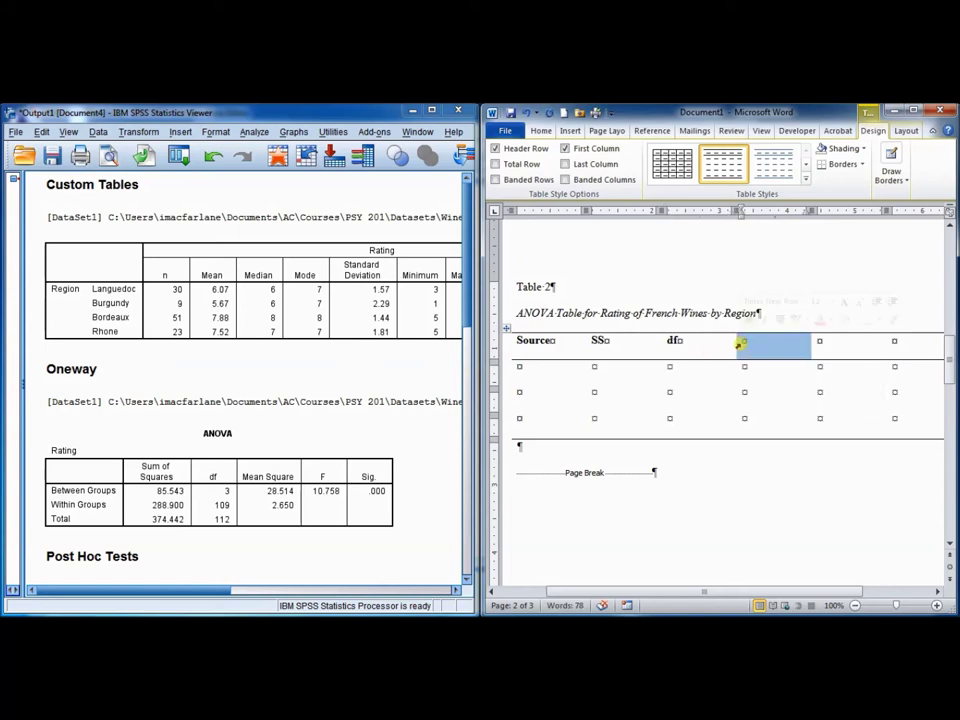
text(MS)
key(Tab)
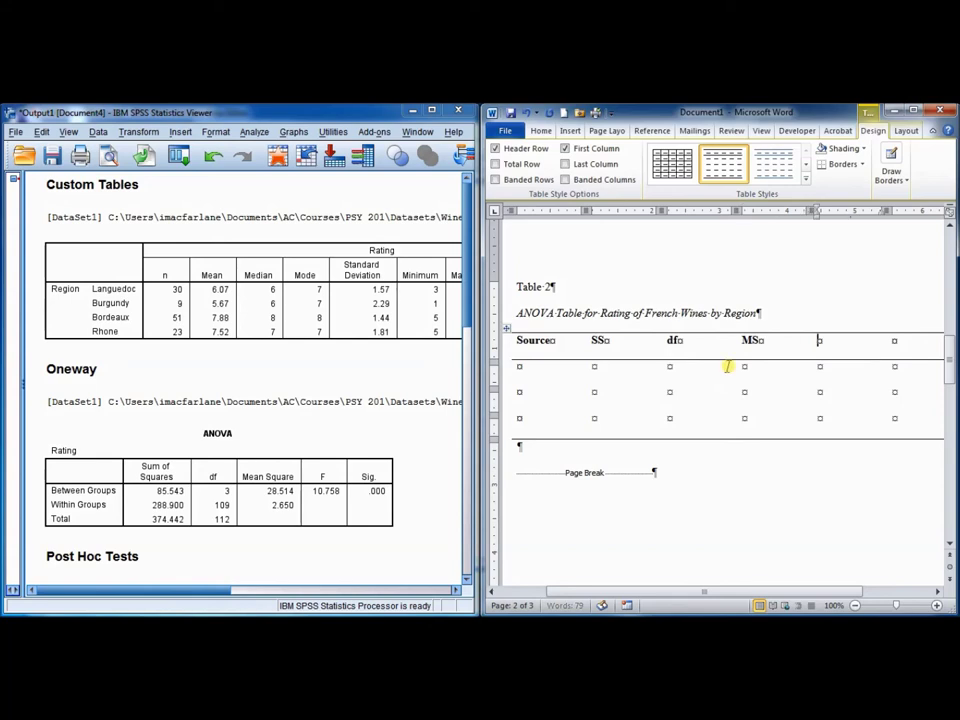
text(F)
key(Tab)
click(361, 481)
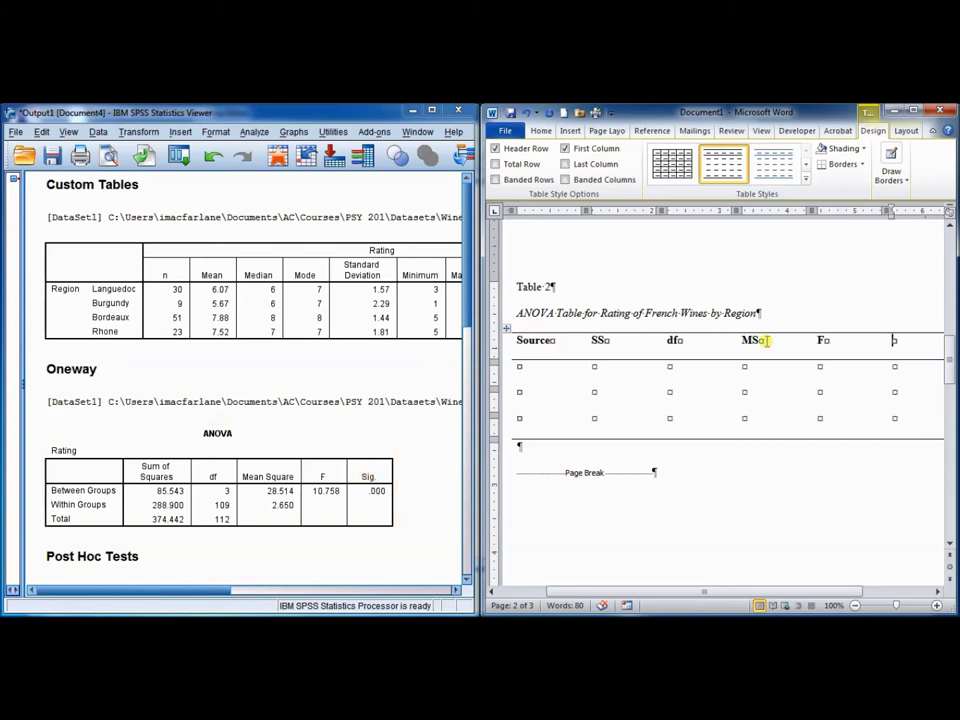
text(p)
Step: Italicize the SS, df, MS, F and p headings, and select the whole header row
drag(588, 342, 890, 345)
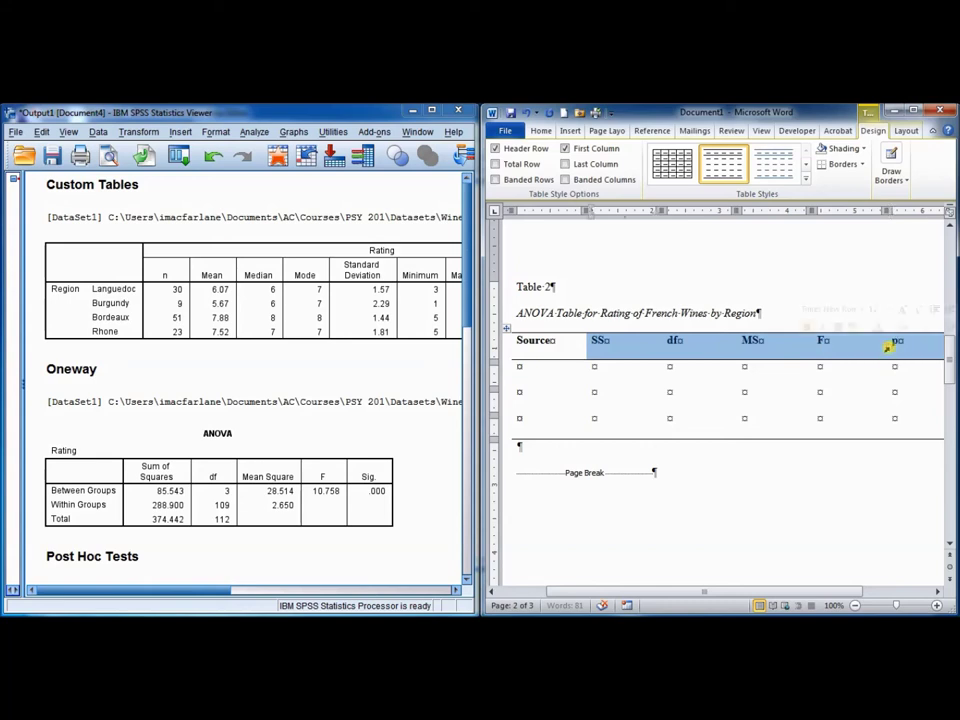
key(ctrl+i)
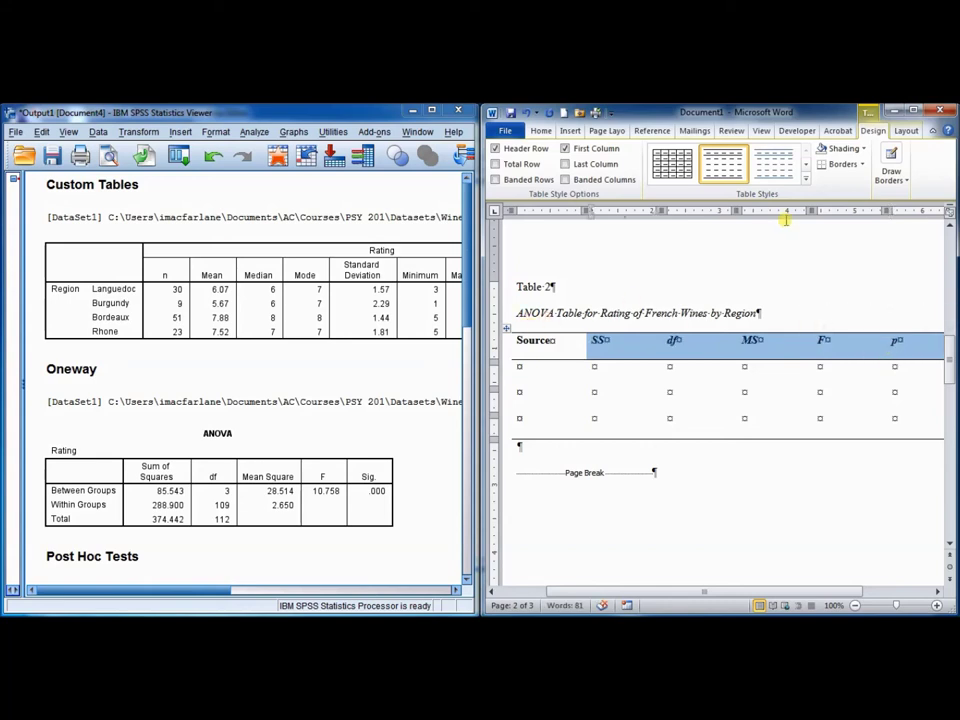
click(503, 342)
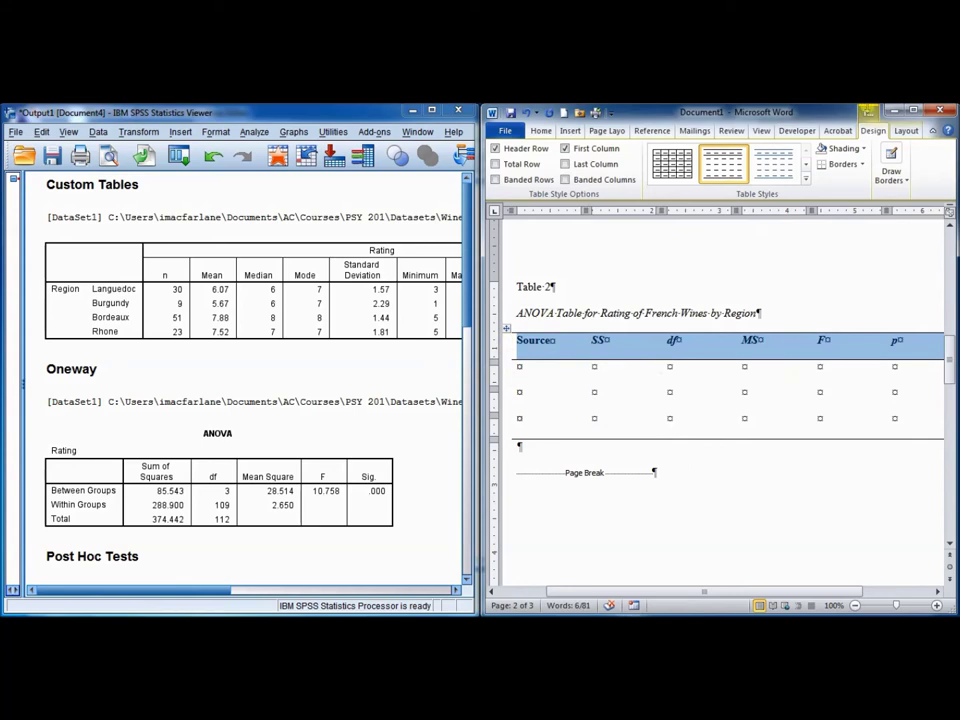
Step: Center the header row of the ANOVA table and the empty data cells under the SS through p headings
click(905, 131)
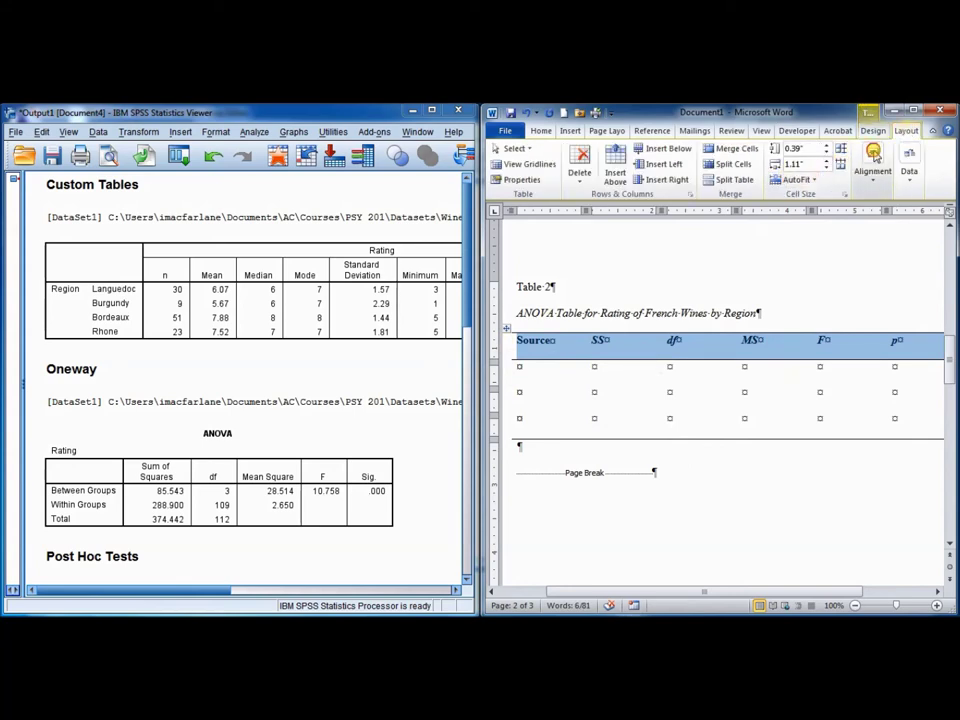
click(872, 166)
click(861, 226)
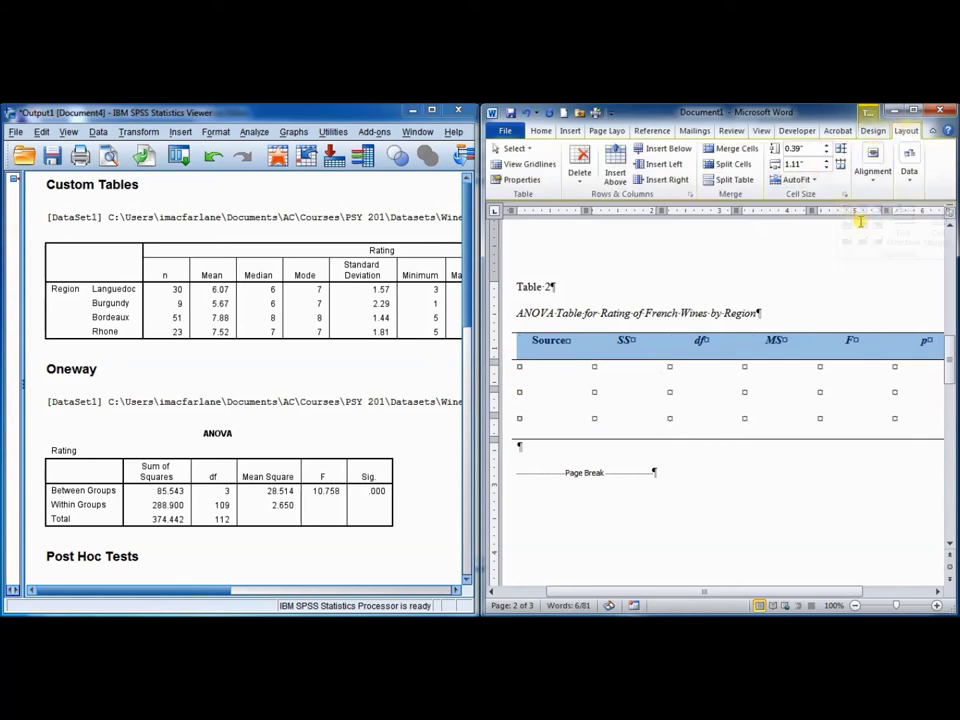
drag(589, 368, 915, 418)
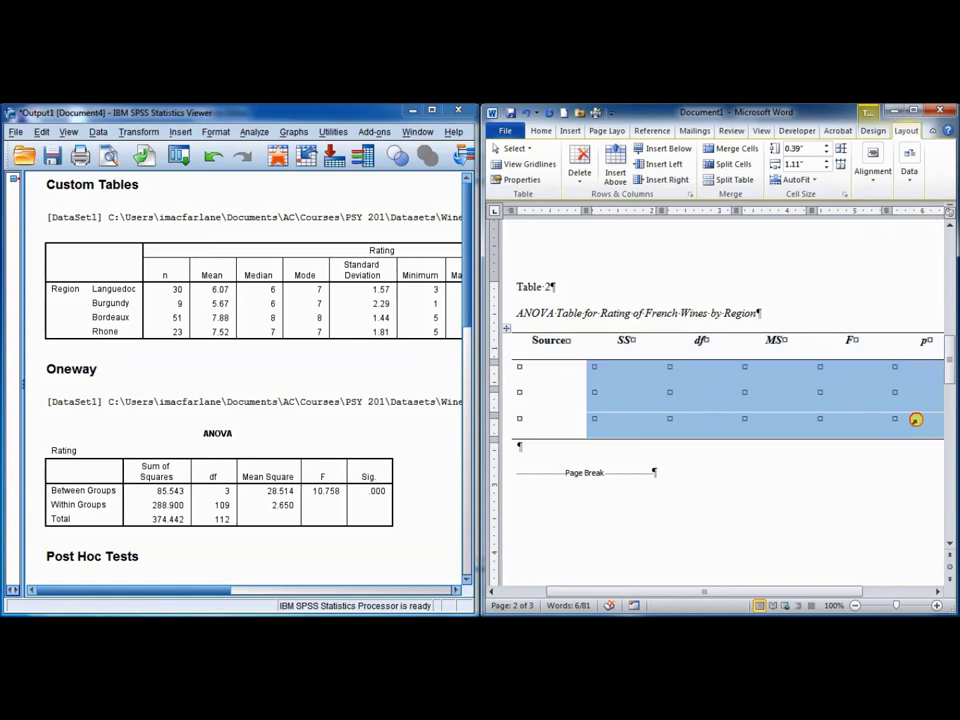
click(872, 166)
click(861, 226)
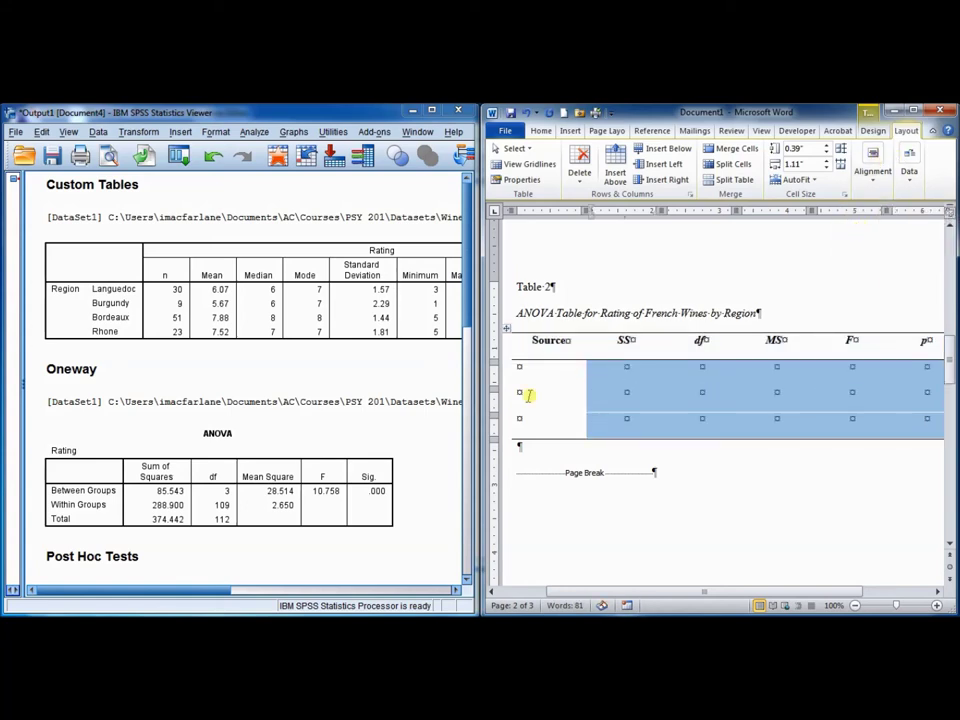
Step: Set the line spacing of the whole ANOVA table to 1.0
click(507, 328)
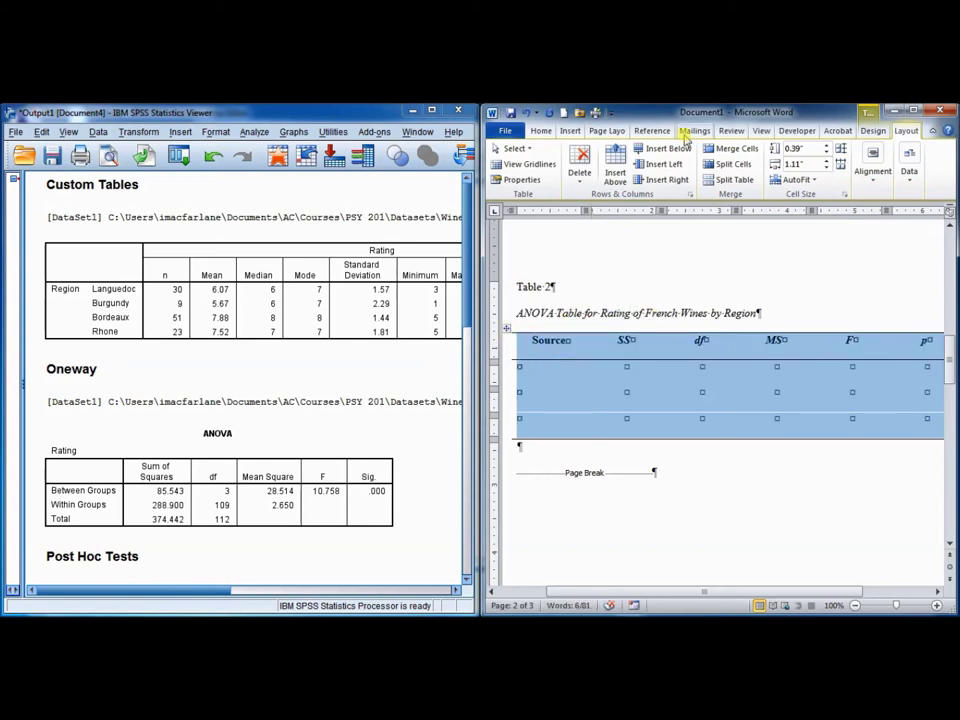
click(540, 131)
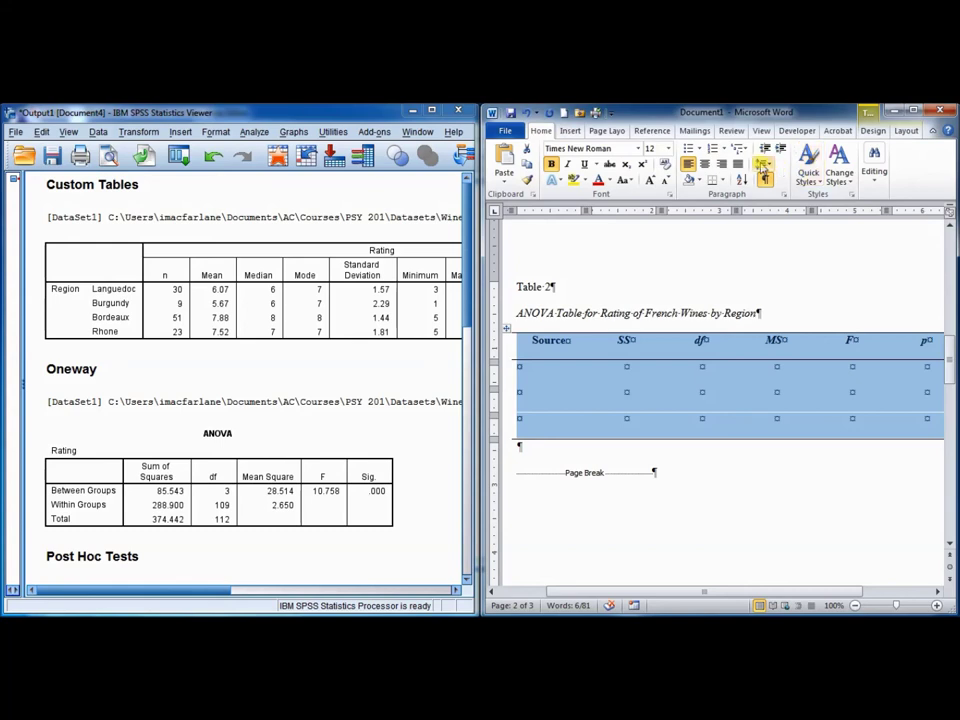
click(761, 164)
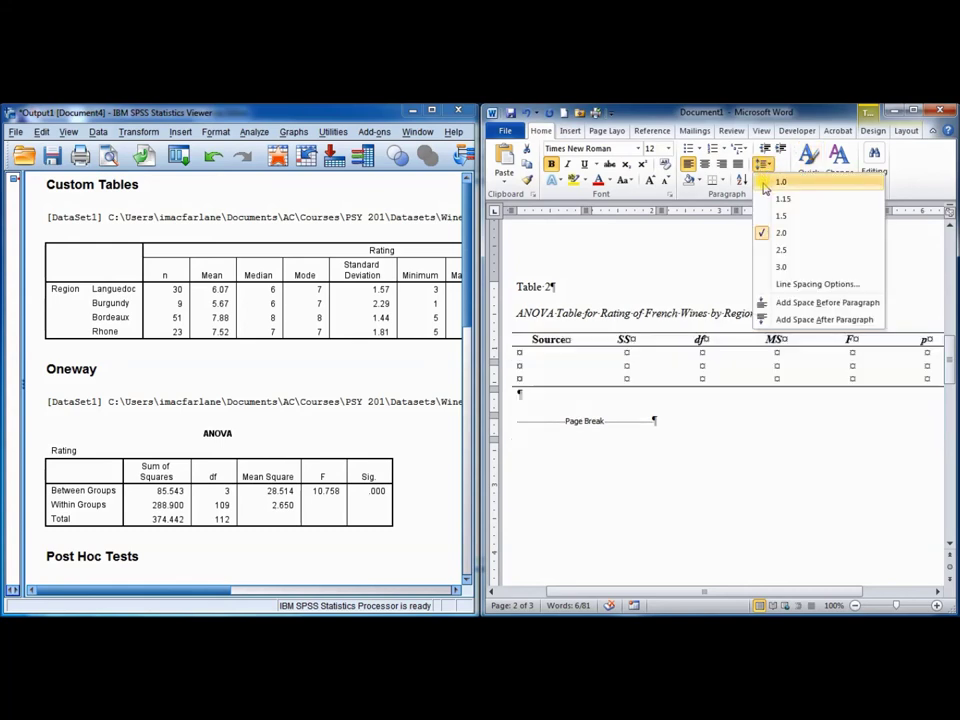
click(766, 181)
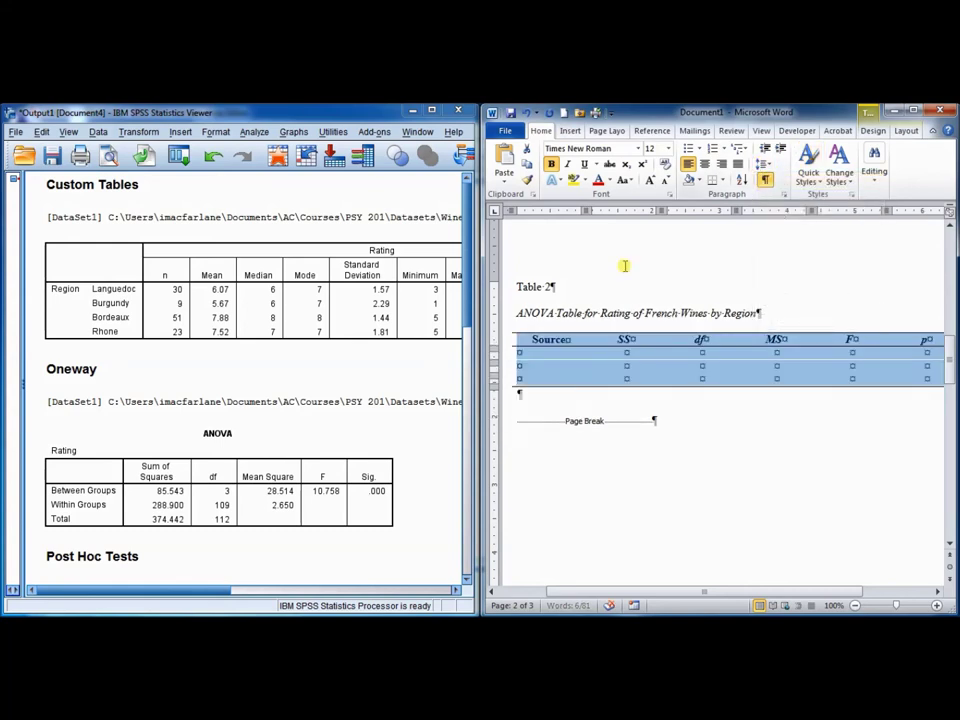
Step: Turn off the First Column style option for the ANOVA table
click(540, 355)
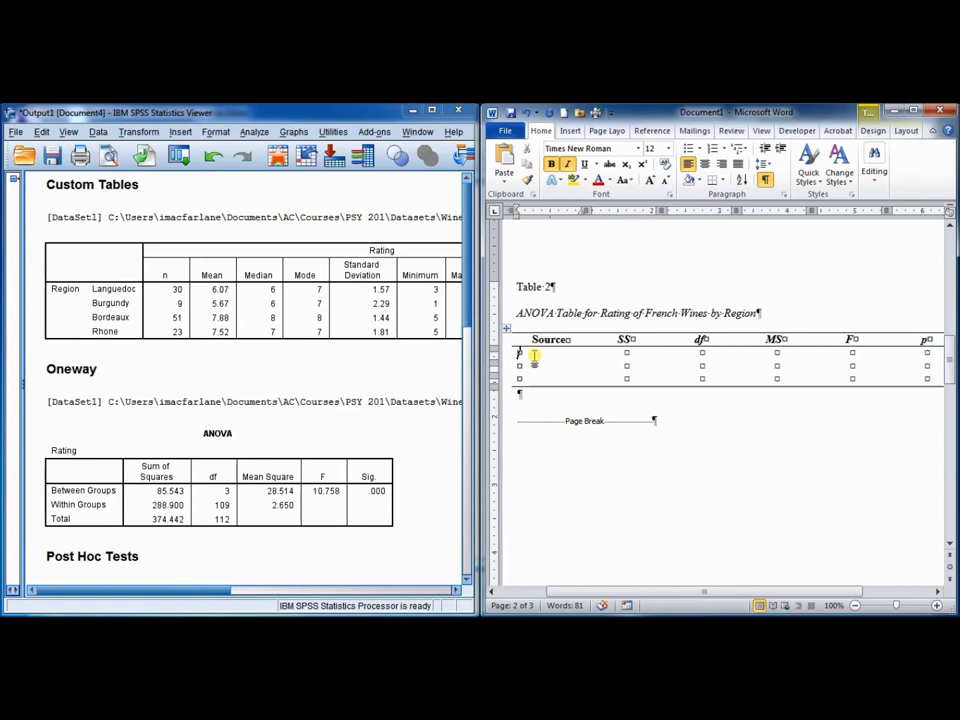
click(868, 112)
click(871, 133)
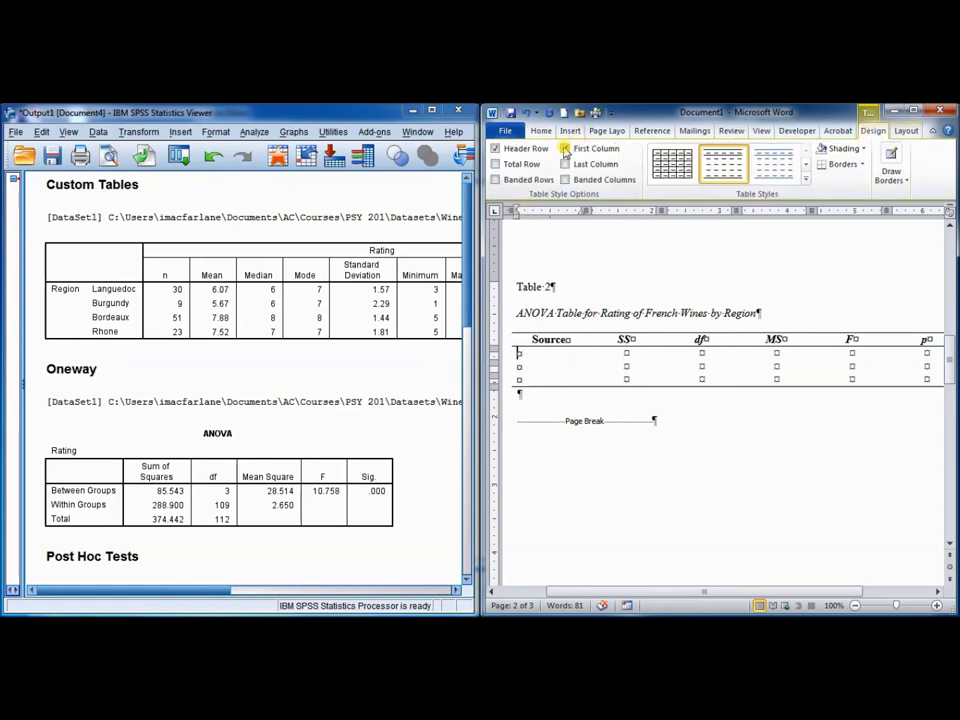
Step: Enter the row labels Region, Error and Total in the Source column
click(521, 355)
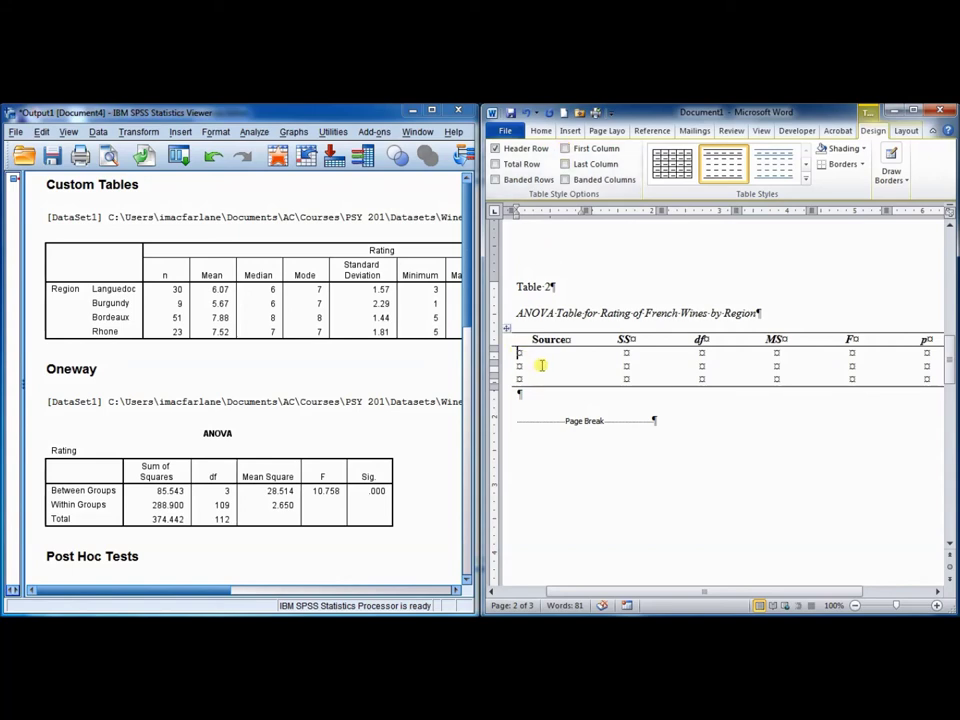
click(160, 490)
text(Region)
text(Error)
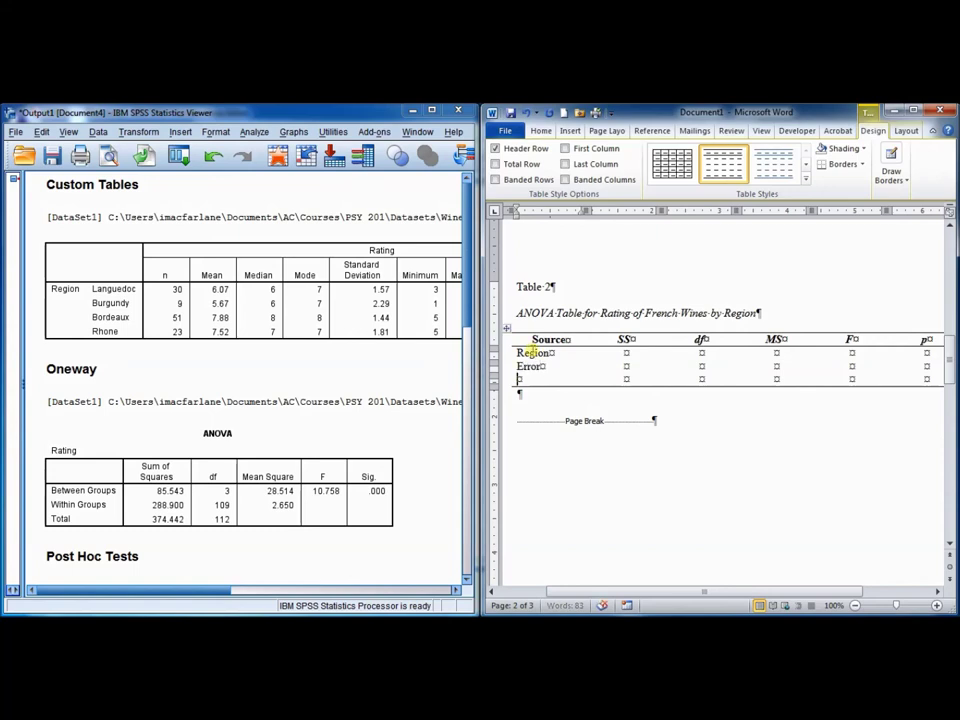
text(Total)
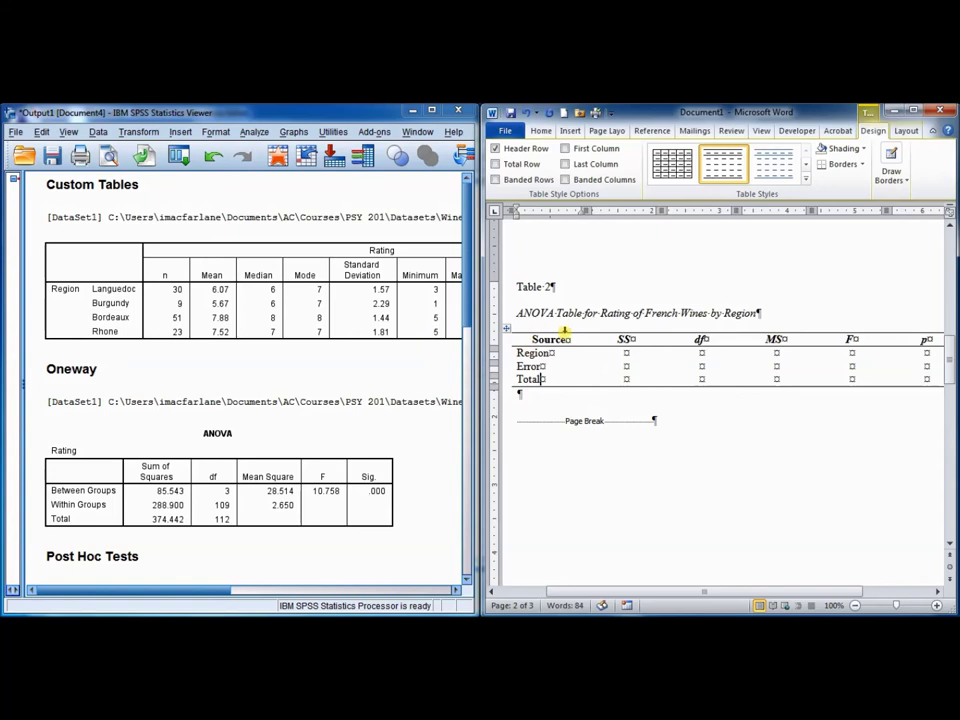
Step: Fill the SS column with 85.54, 288.90 and 374.44, and the df column with 3, 109 and 112
click(626, 353)
text(8)
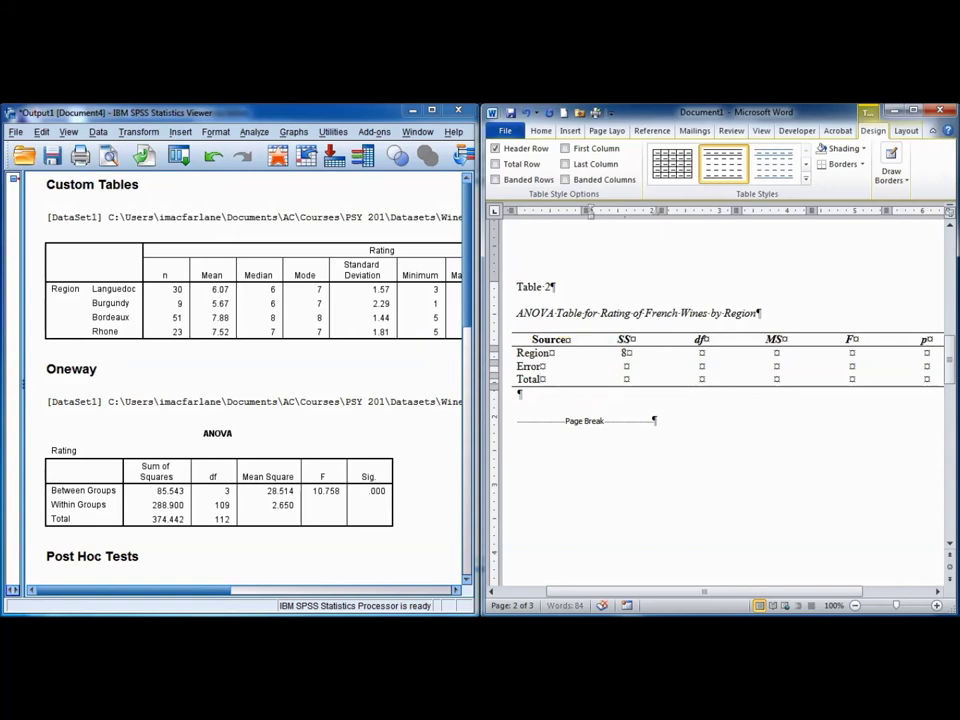
text(5.54)
key(Down)
text(288.90)
click(627, 379)
text(374.44)
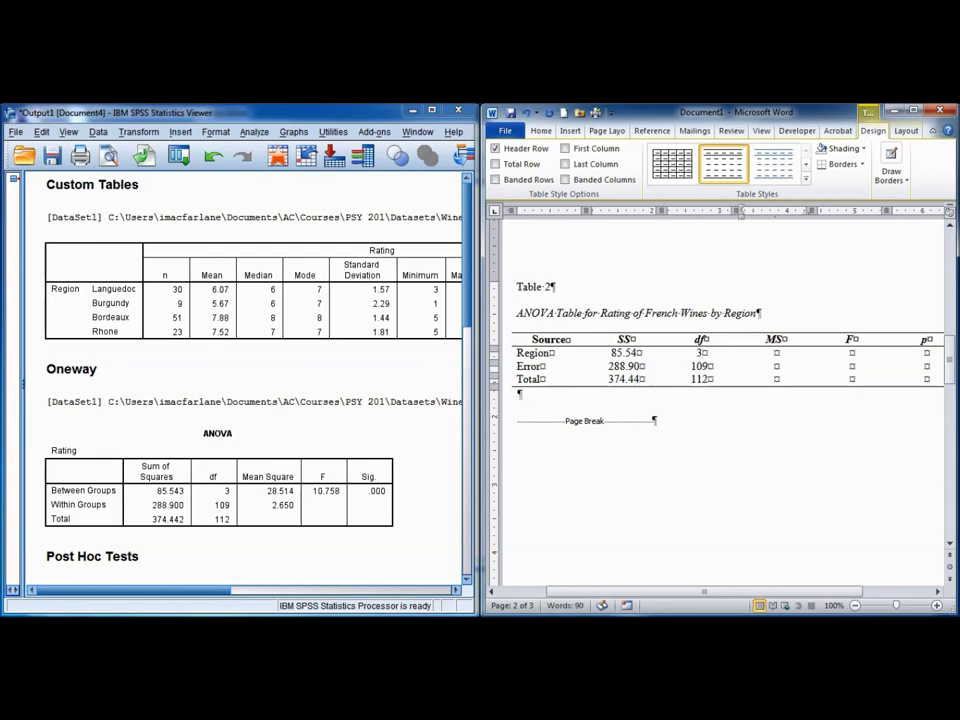
Step: Enter 28.51 and 2.65 as MS for Region and Error, and 10.76 as F for Region
text(28.51)
key(Down)
text(2.65)
key(Up)
key(Tab)
text(10.76)
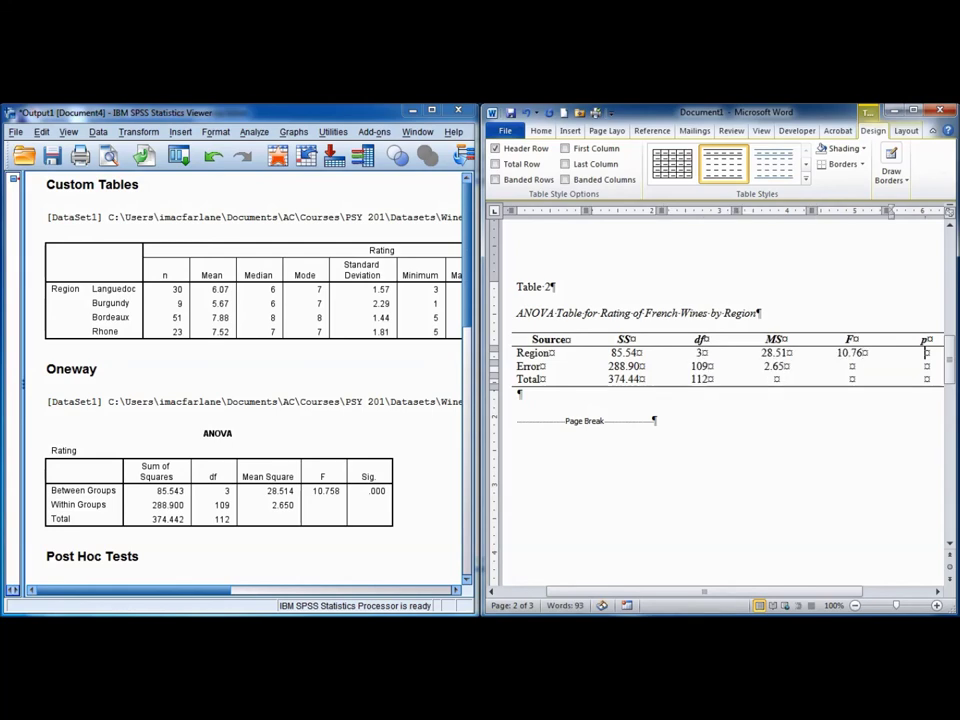
Step: Enter "< .001" as the p value in the Region row
drag(580, 593, 596, 597)
click(368, 497)
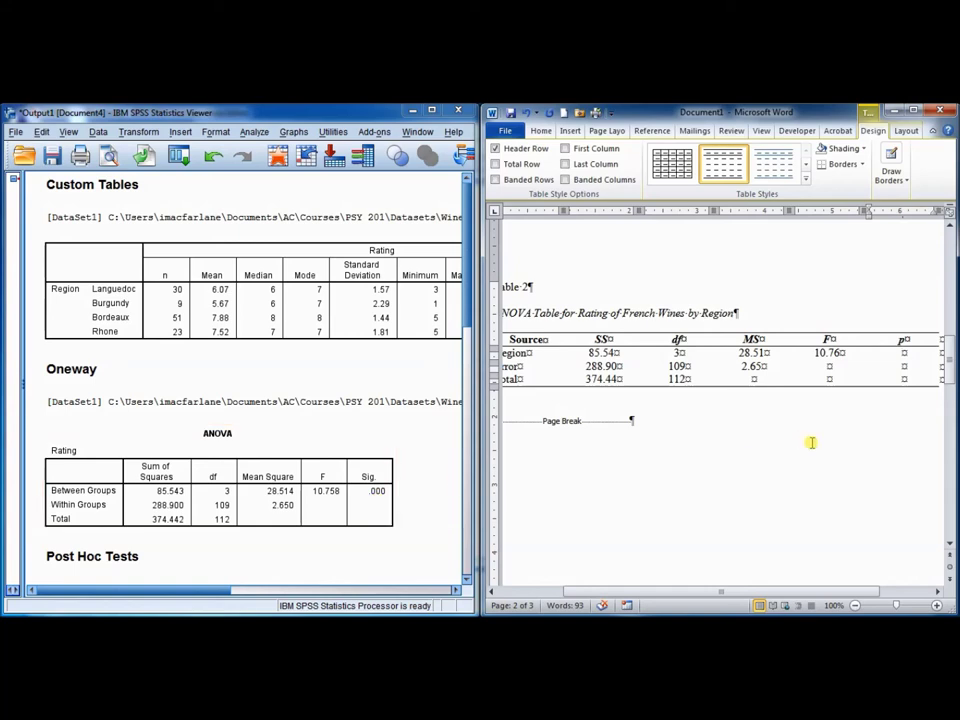
text(< .001)
click(374, 494)
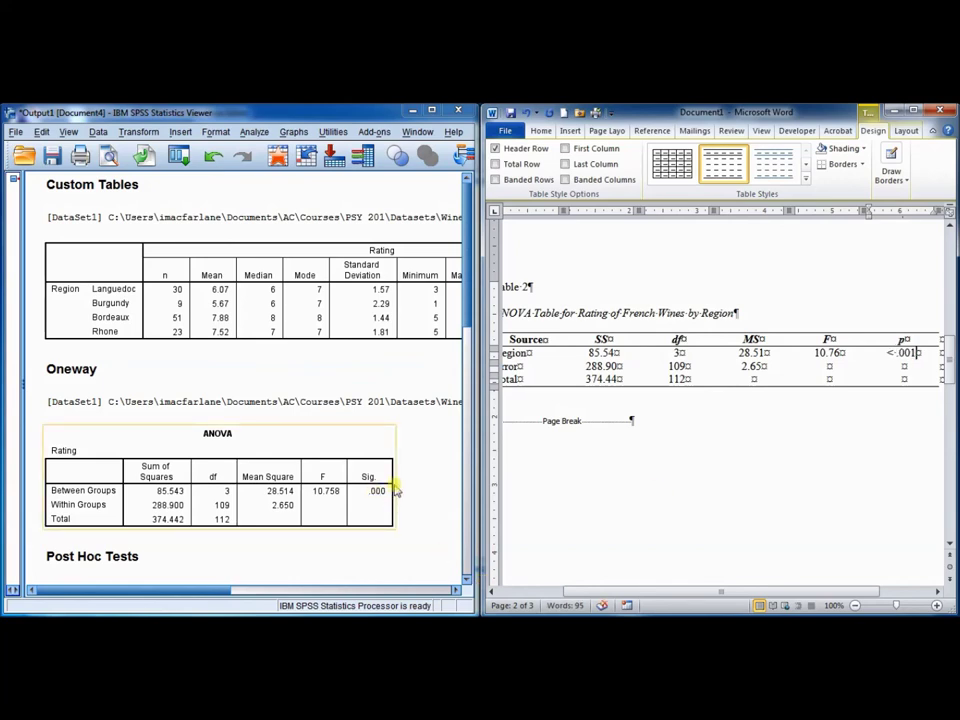
click(653, 454)
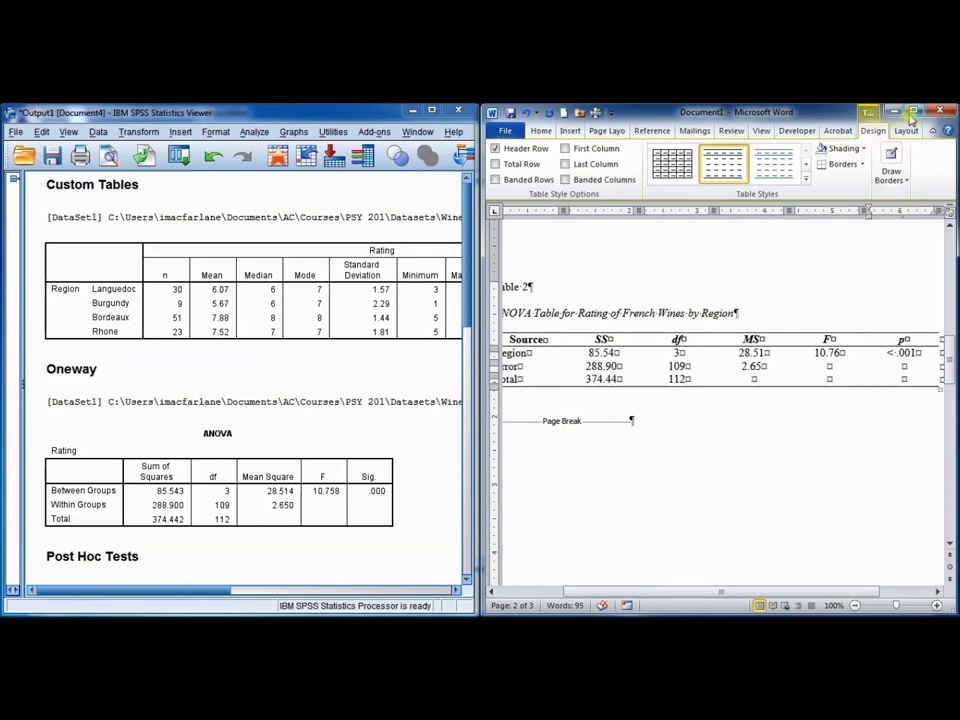
Step: Maximize the document window and pad 85.54 in the SS column and 2.65 in the MS column with leading spaces to align the decimals
double_click(678, 110)
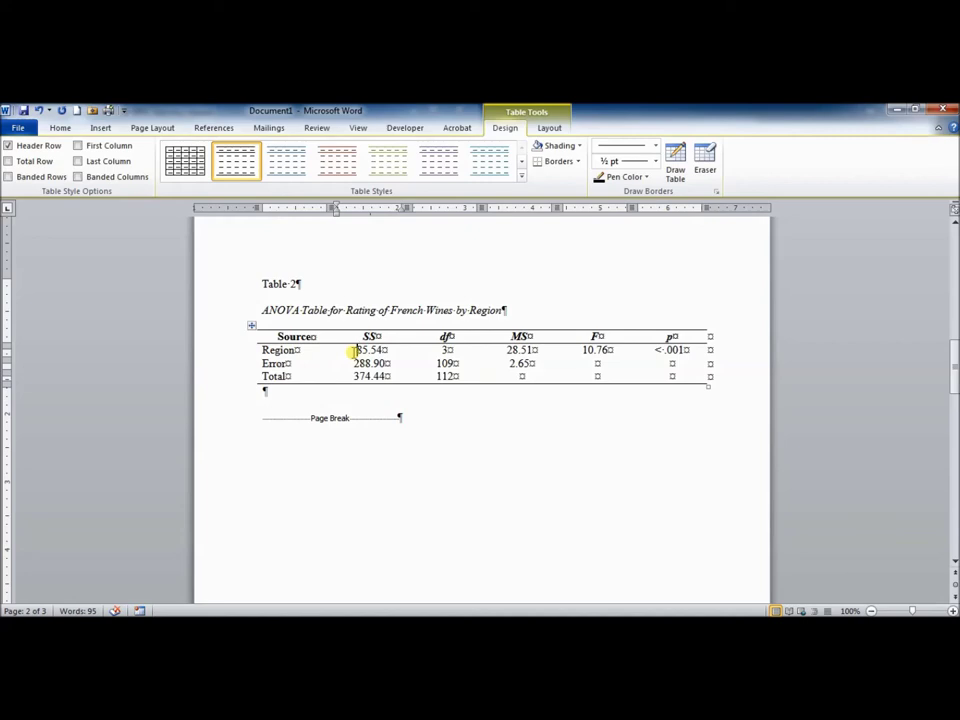
click(357, 350)
click(511, 364)
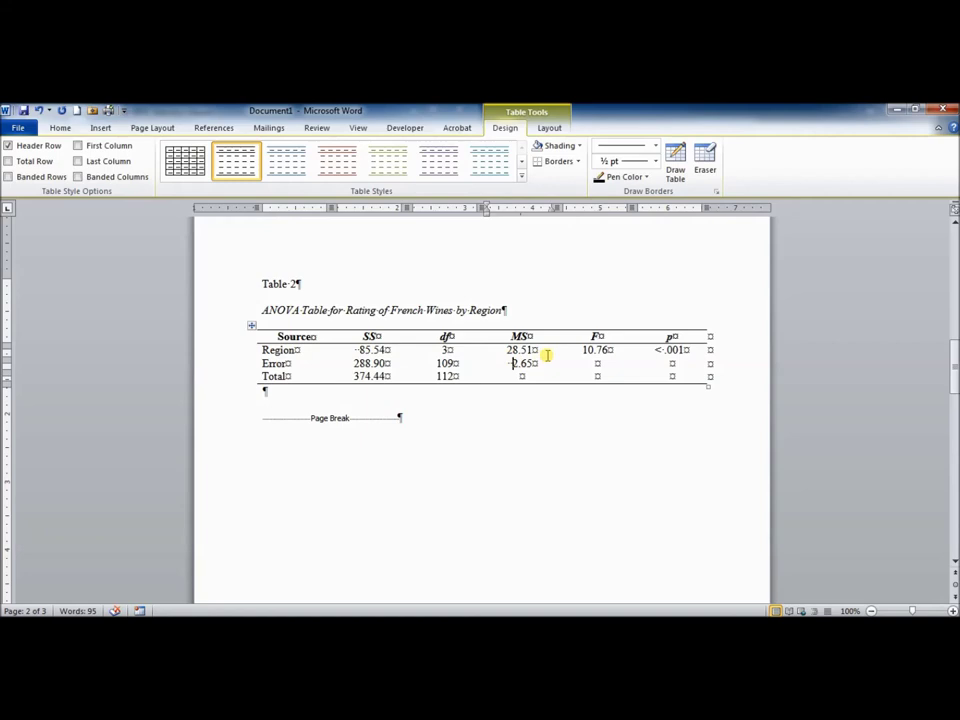
click(438, 350)
Step: Switch to the SPSS Statistics Viewer, maximize it, and examine the Tukey HSD Multiple Comparisons table for significant region differences
click(255, 558)
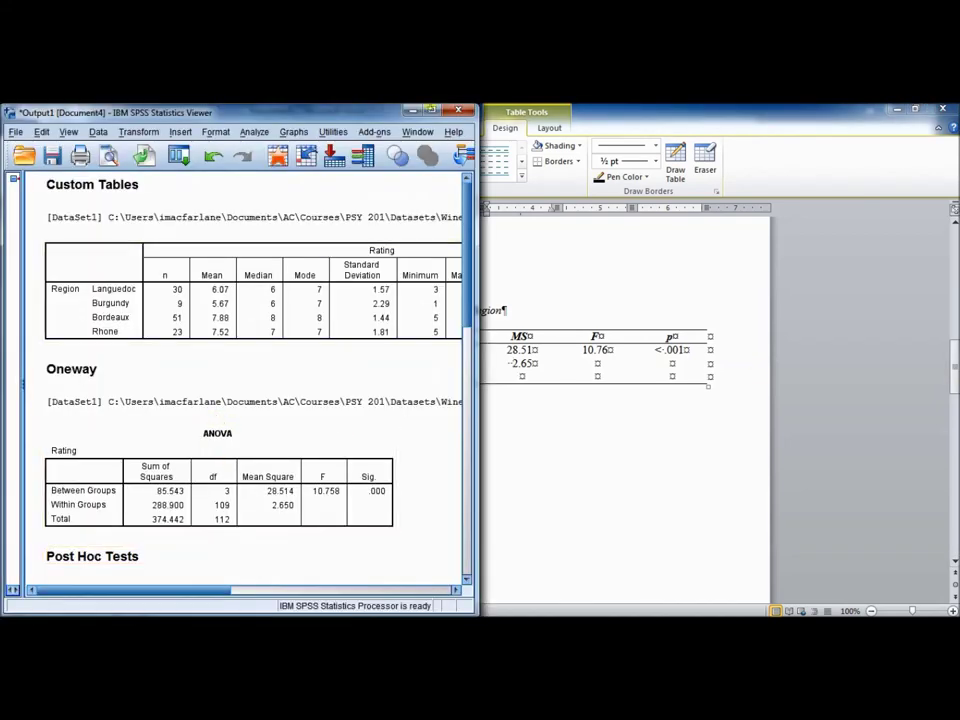
click(432, 110)
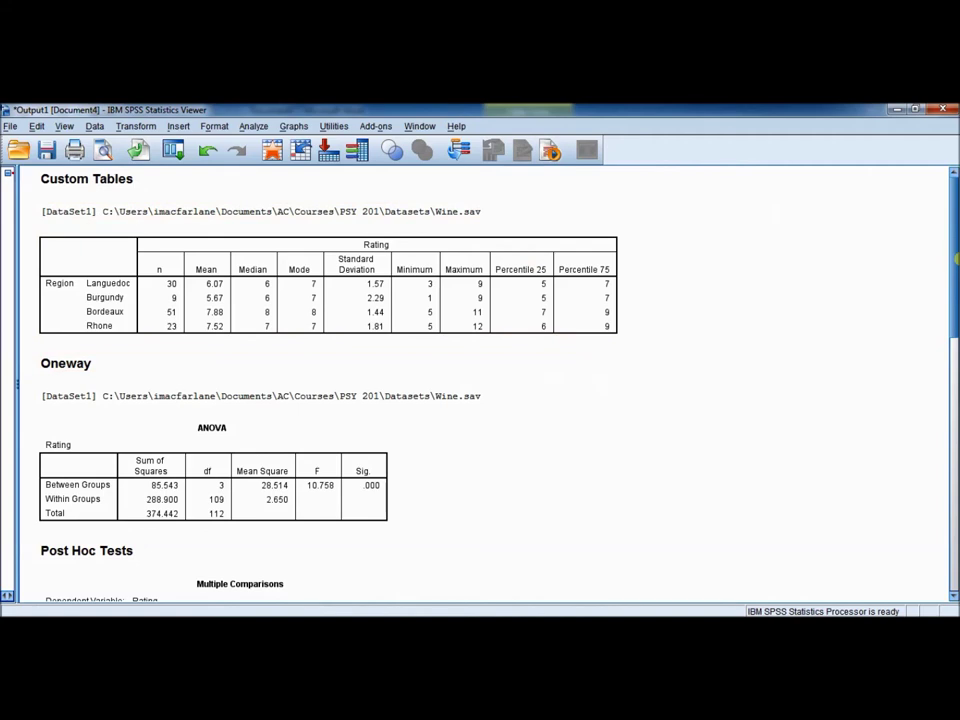
scroll(957, 301, down, 3)
drag(957, 301, 957, 366)
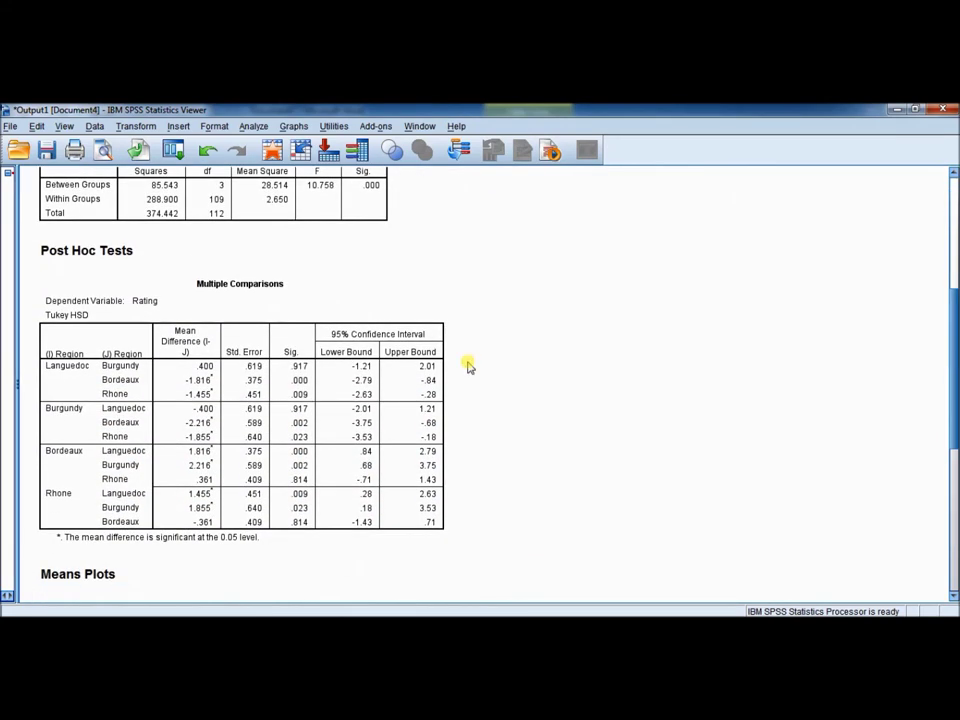
click(146, 366)
click(480, 274)
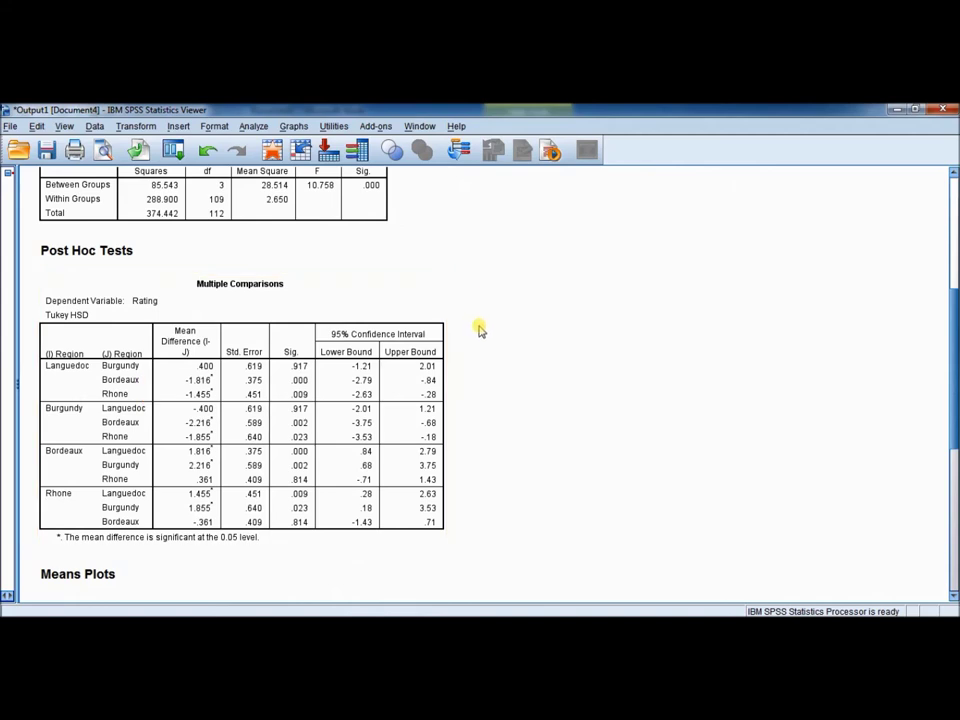
click(268, 368)
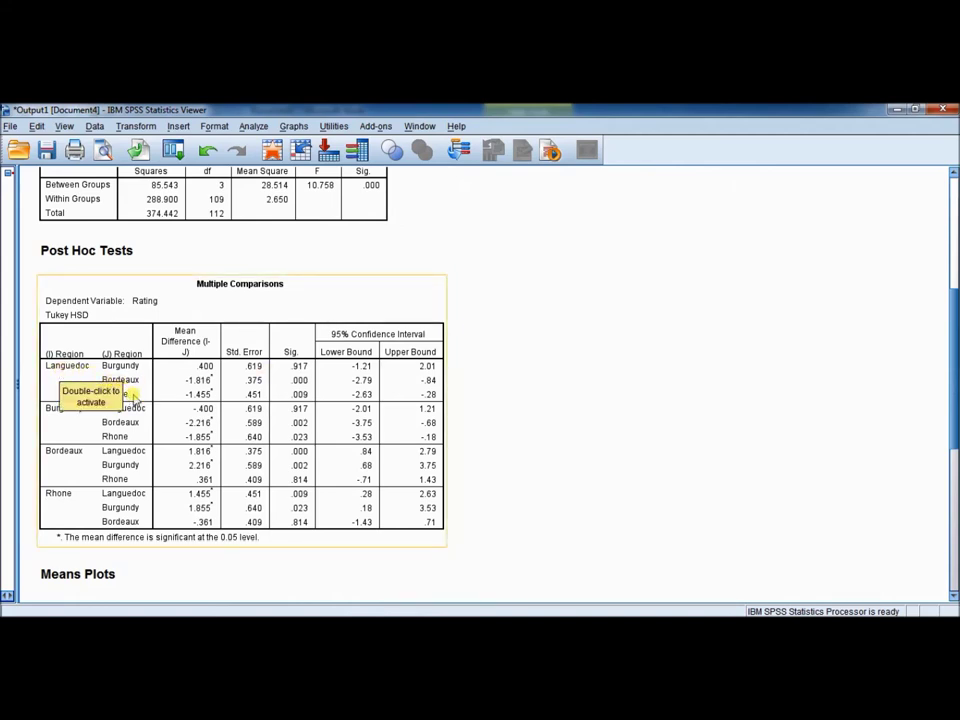
click(316, 396)
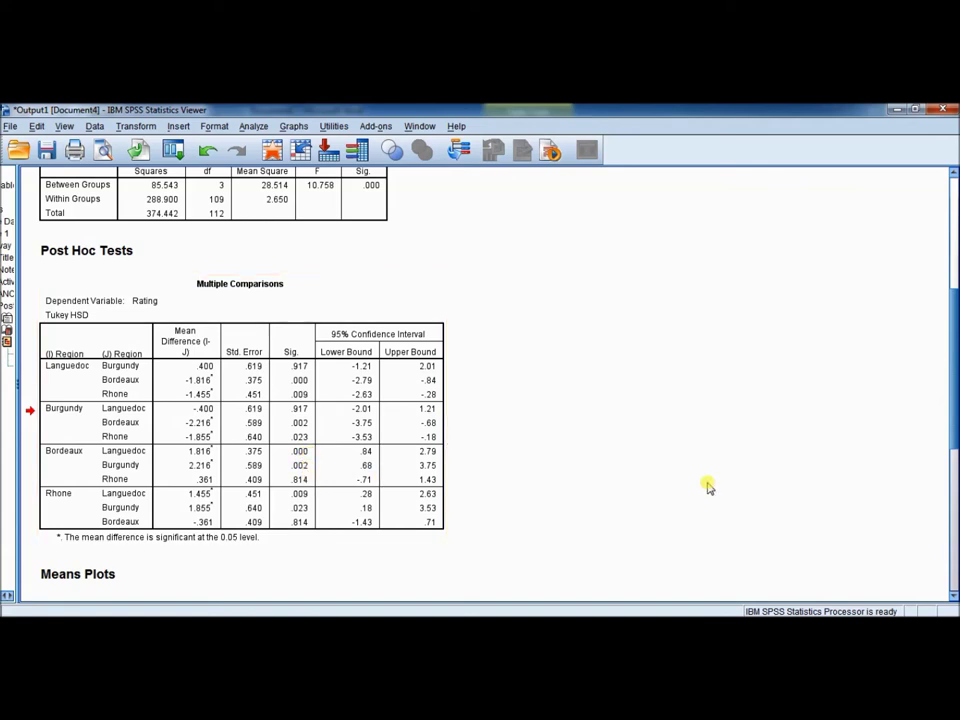
Step: Compare the region means in the Custom Tables output with the mean differences in the Multiple Comparisons table
drag(952, 400, 952, 280)
click(253, 322)
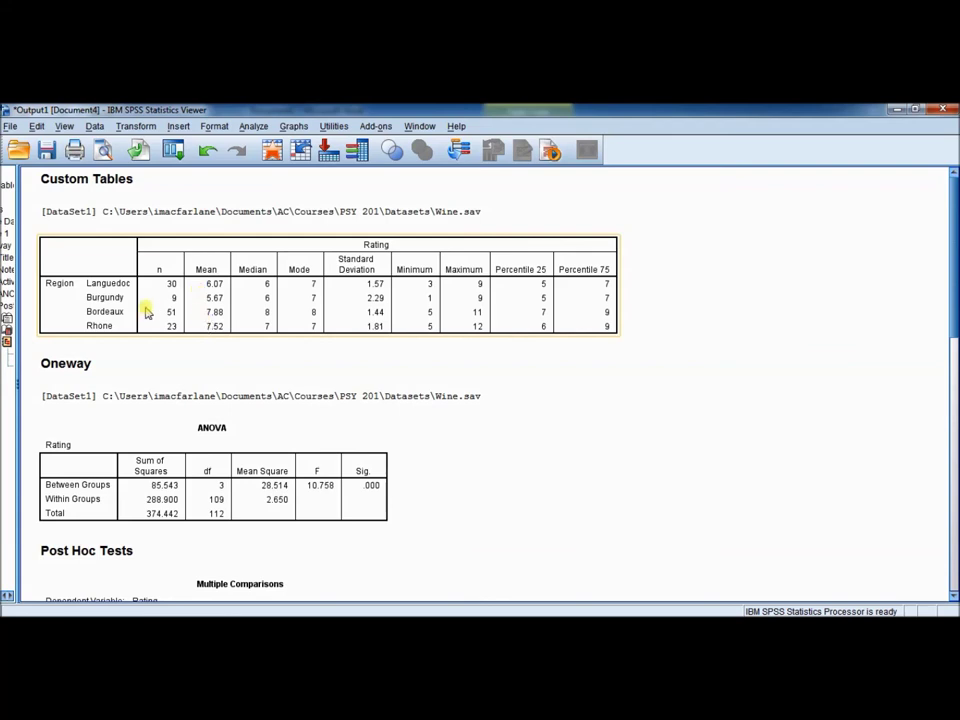
click(630, 307)
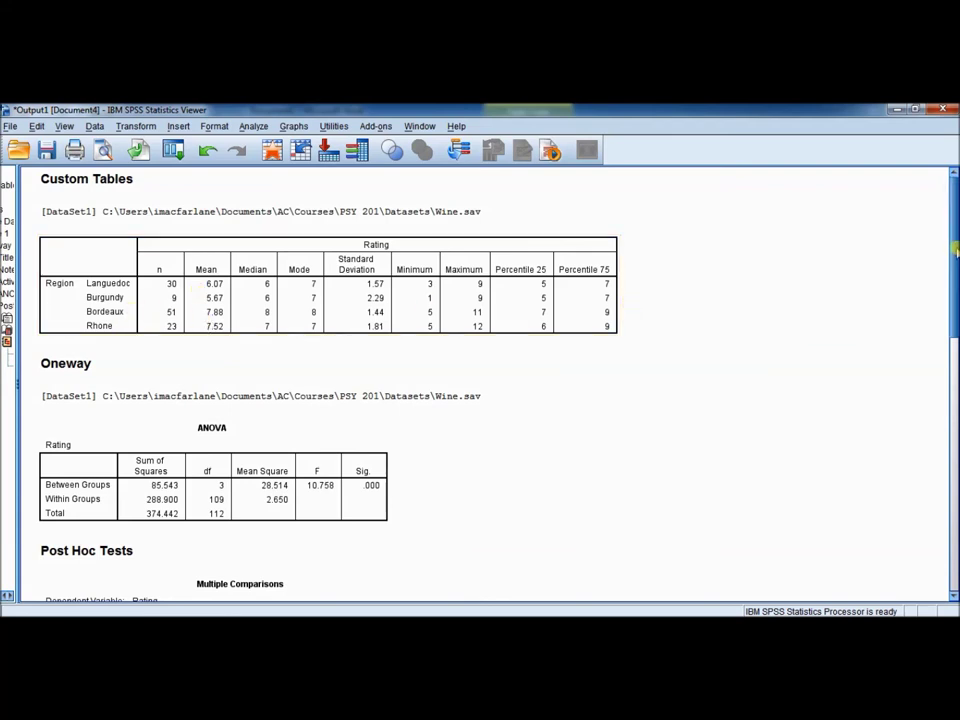
drag(955, 250, 955, 365)
click(292, 385)
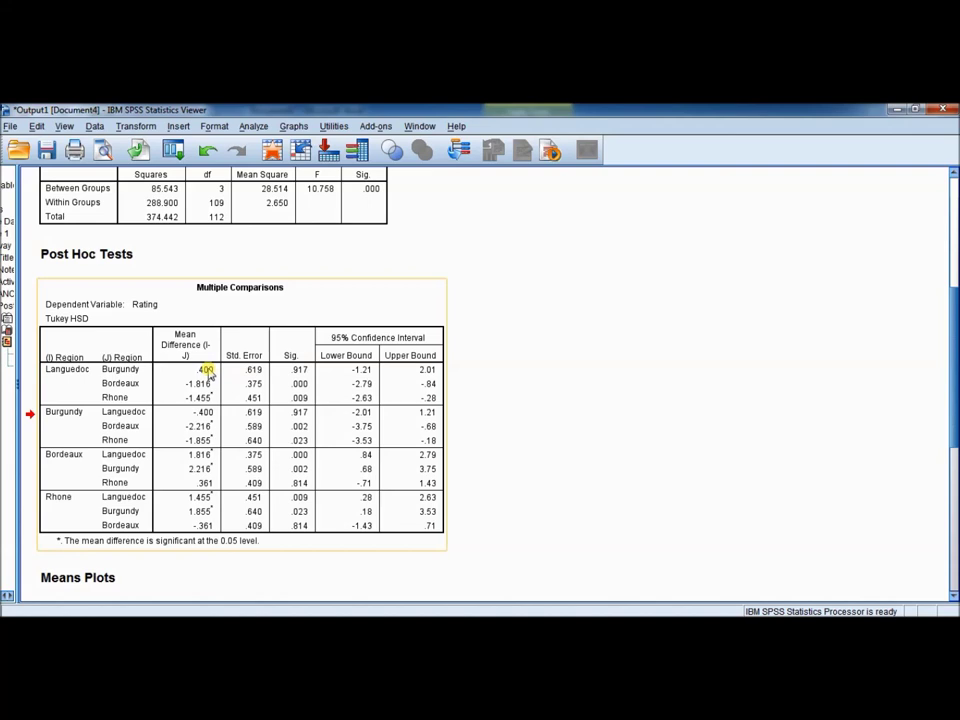
click(525, 408)
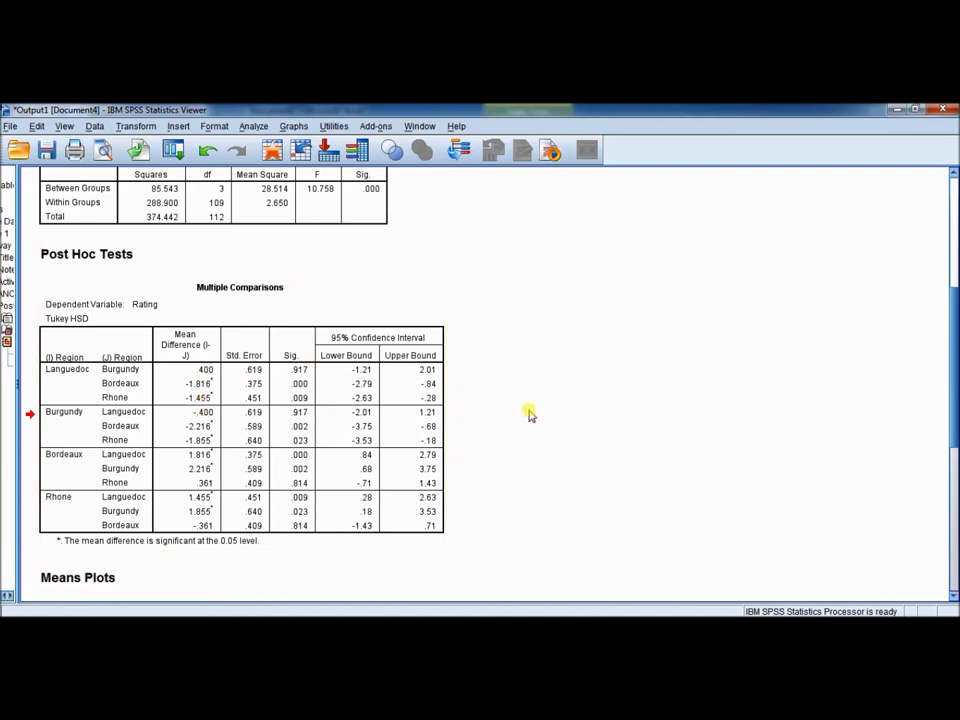
Step: Review the Means Plots chart of mean rating by region and copy it
drag(952, 314, 955, 454)
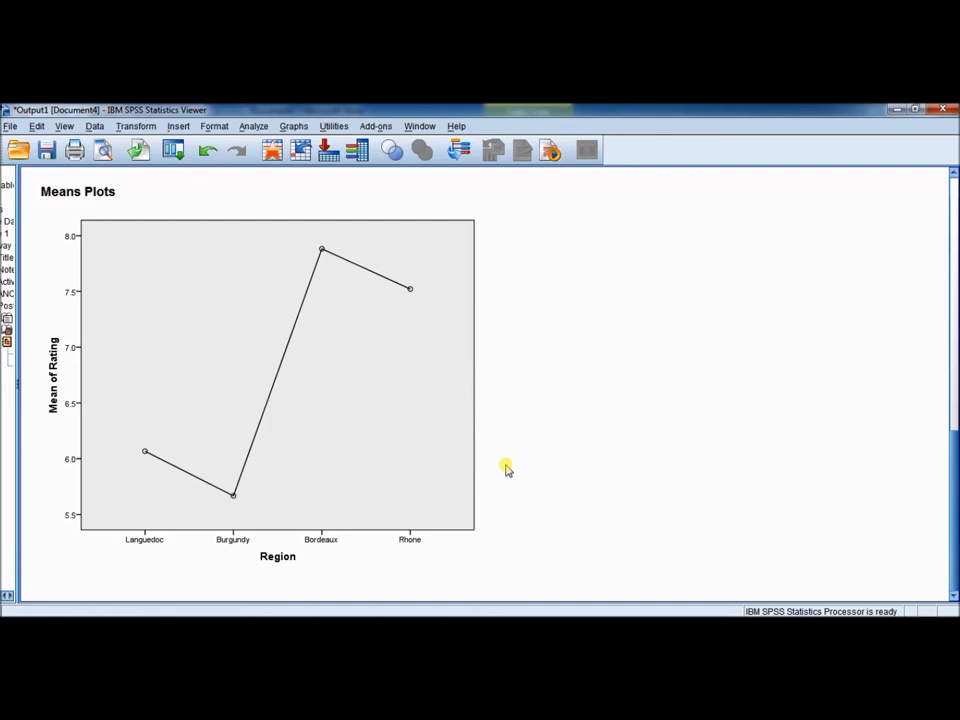
click(124, 456)
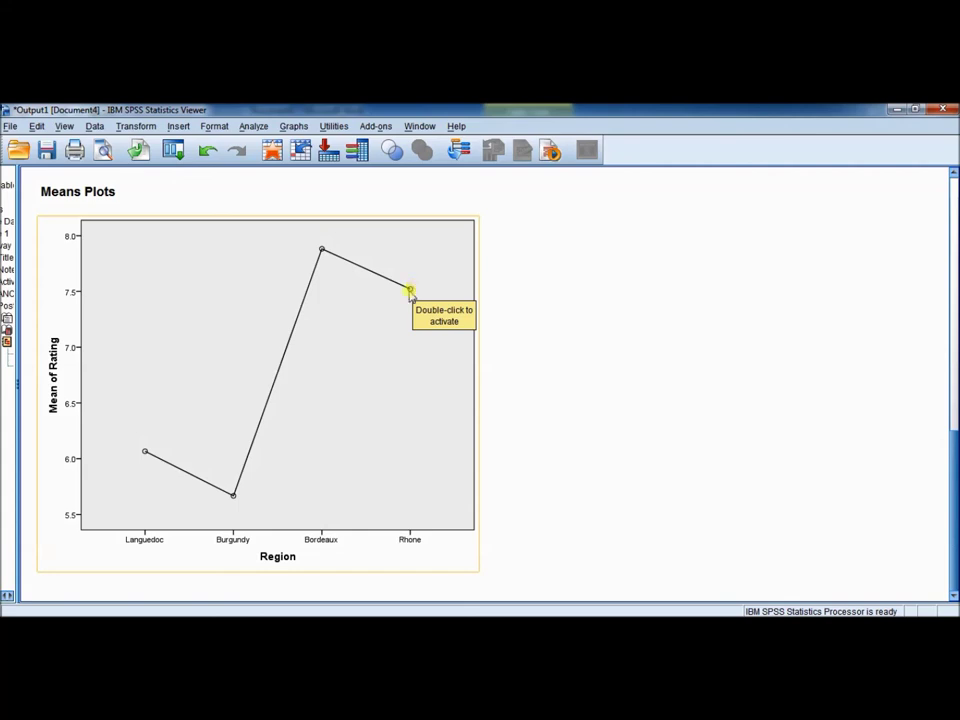
right_click(311, 361)
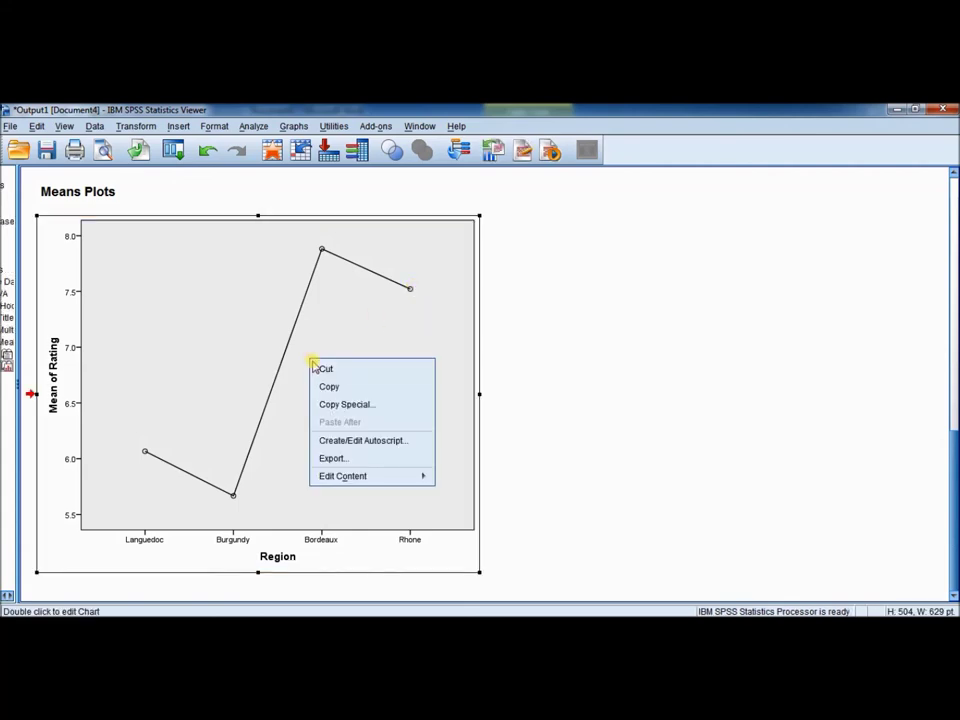
click(325, 386)
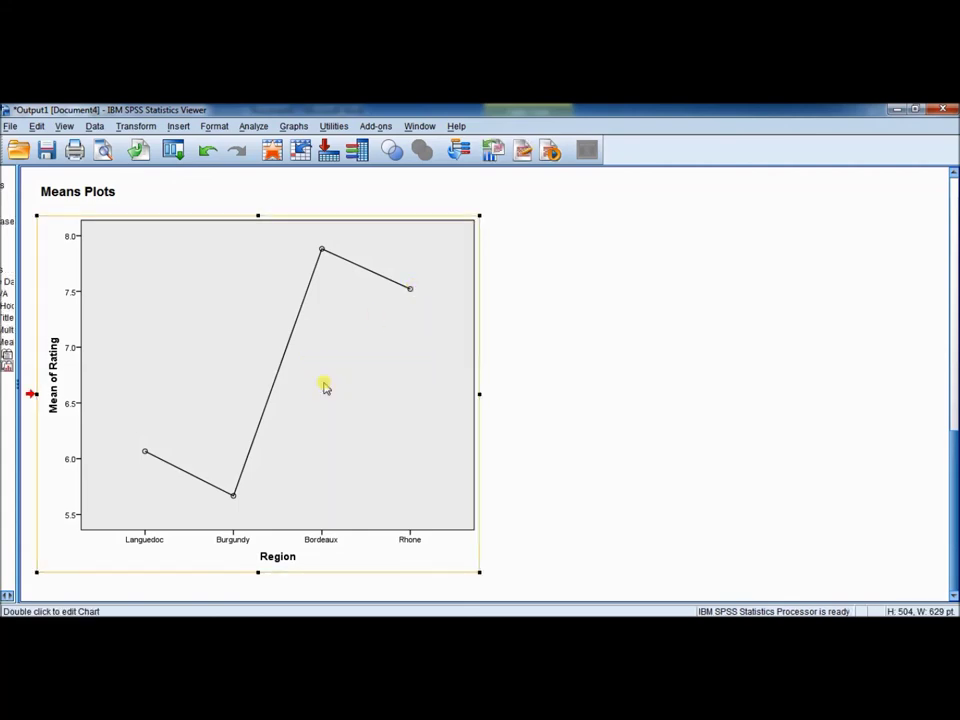
Step: Switch to the Word document and paste the copied means plot at the start of the blank third page
key(alt+Tab)
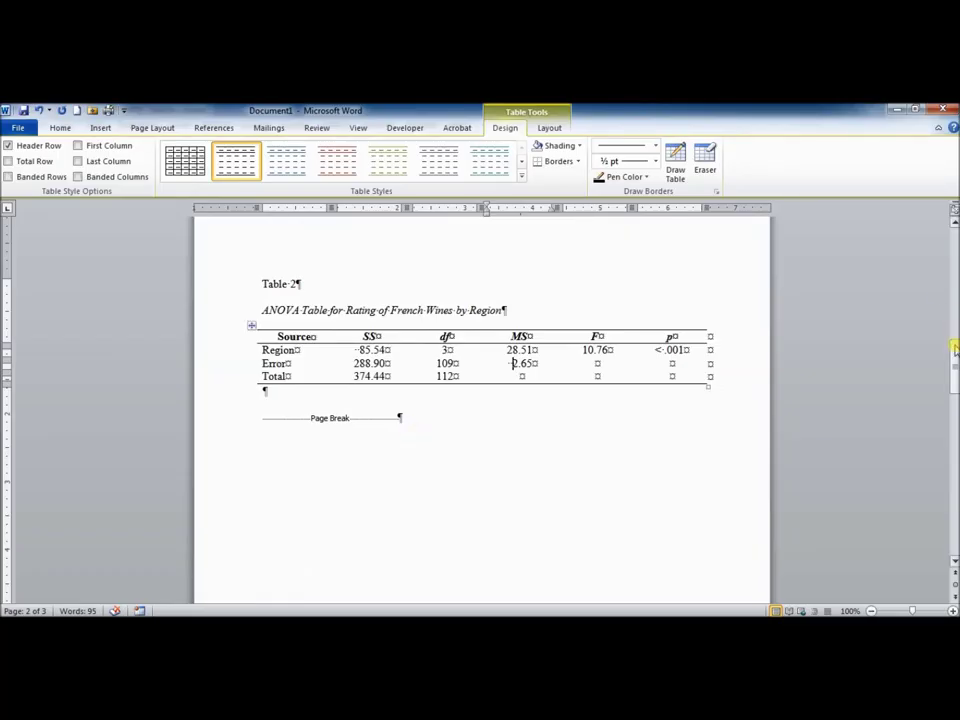
drag(955, 347, 955, 439)
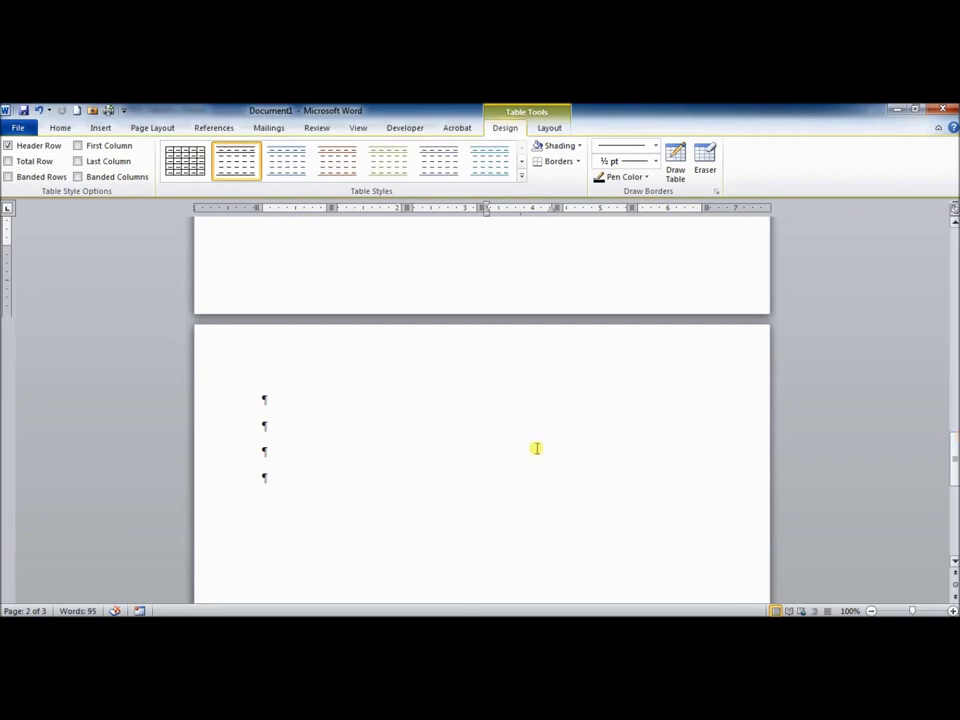
click(272, 400)
scroll(240, 358, down, 3)
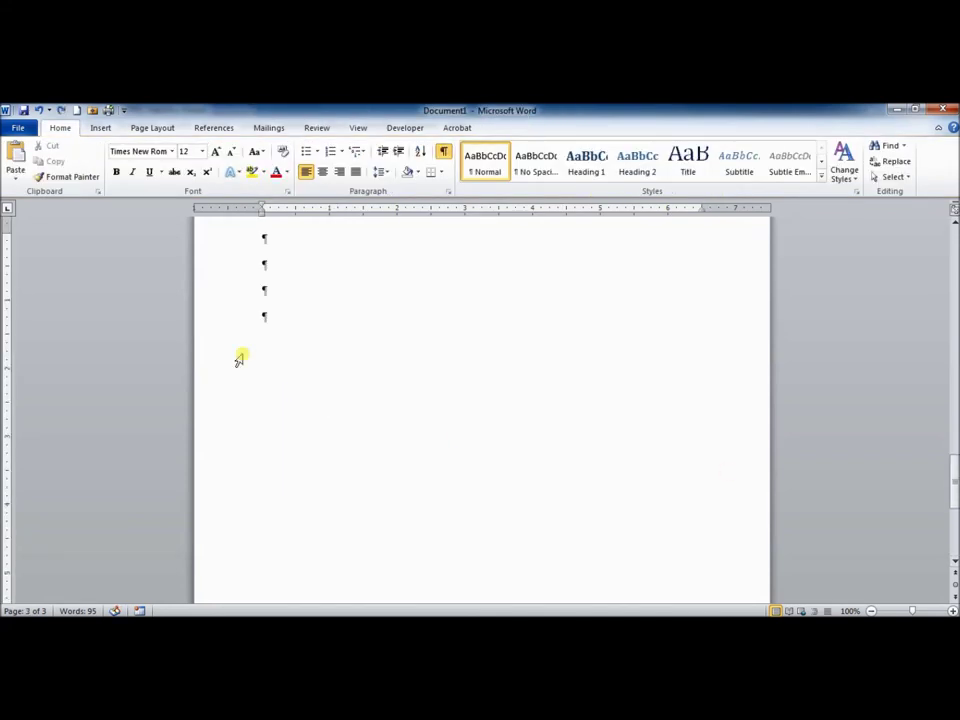
key(ctrl+v)
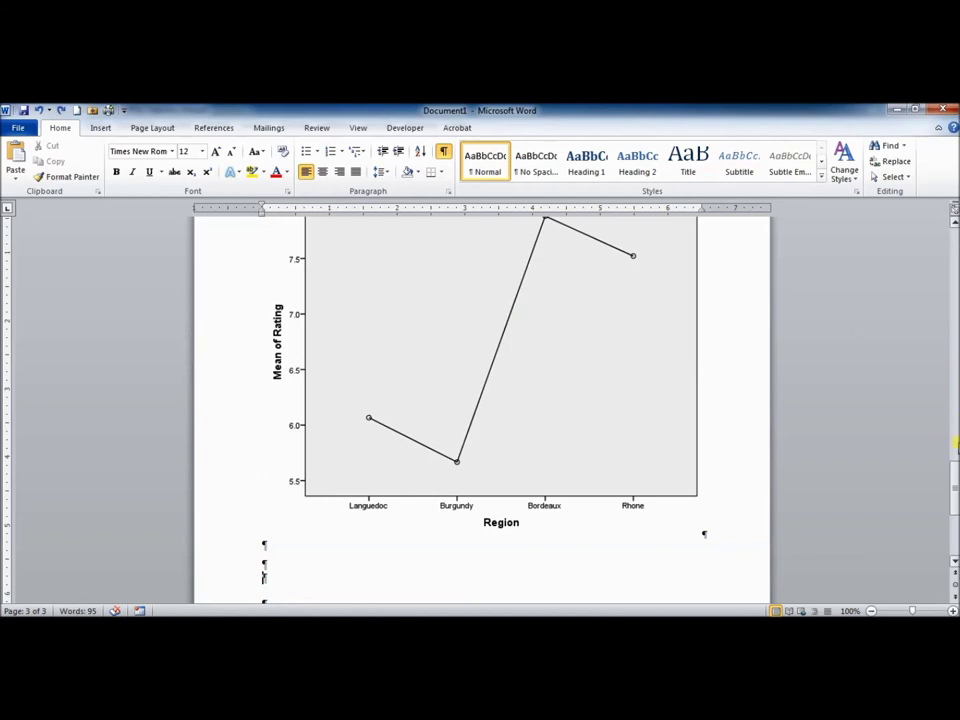
Step: Add the italic label "Figure 1." on the line below the pasted means plot and return to regular text
click(955, 462)
drag(955, 453, 955, 492)
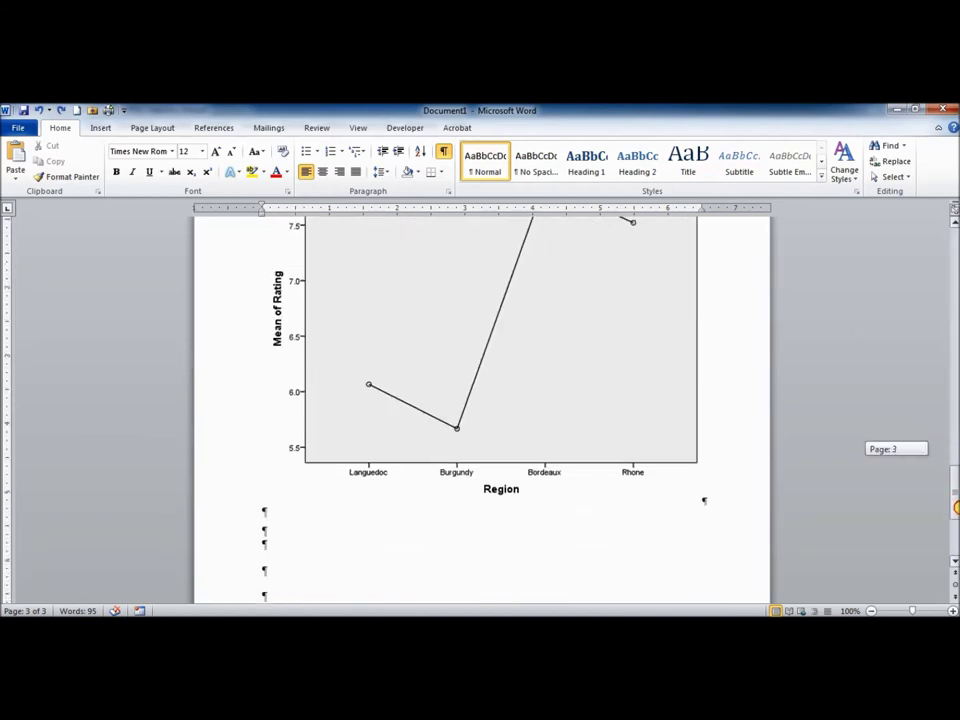
drag(955, 508, 955, 515)
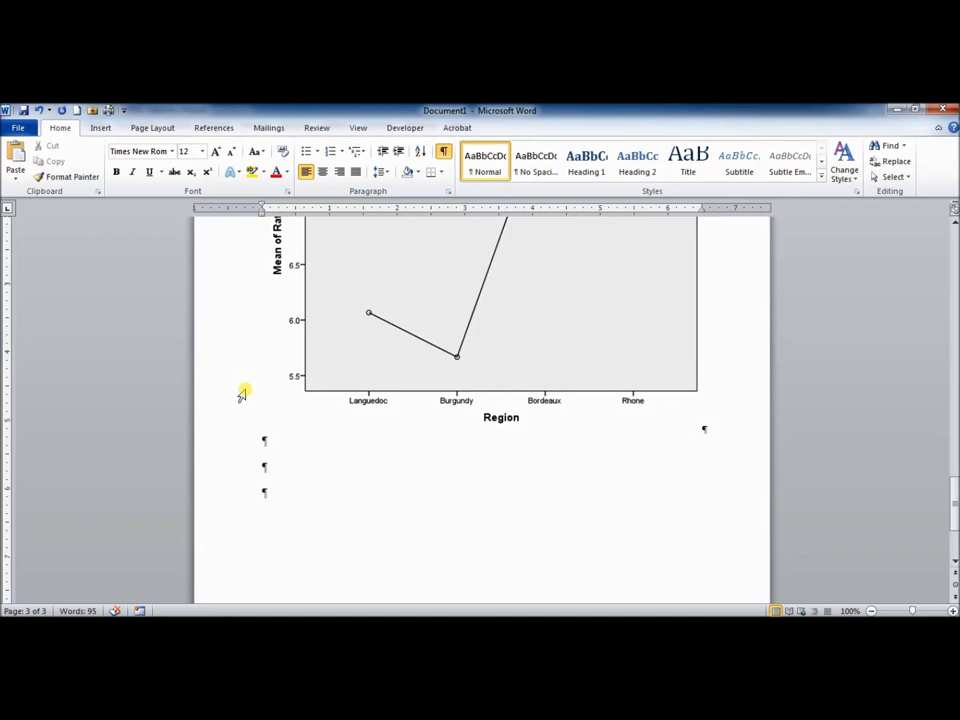
key(ctrl+i)
text(Figur)
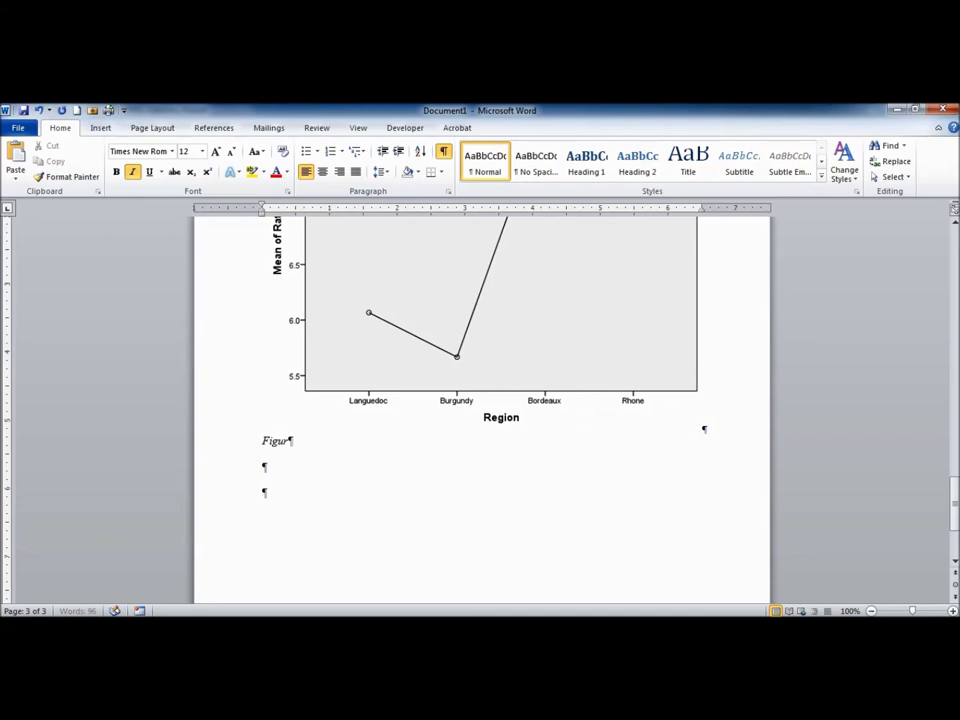
text(e 1.)
key(ctrl+i)
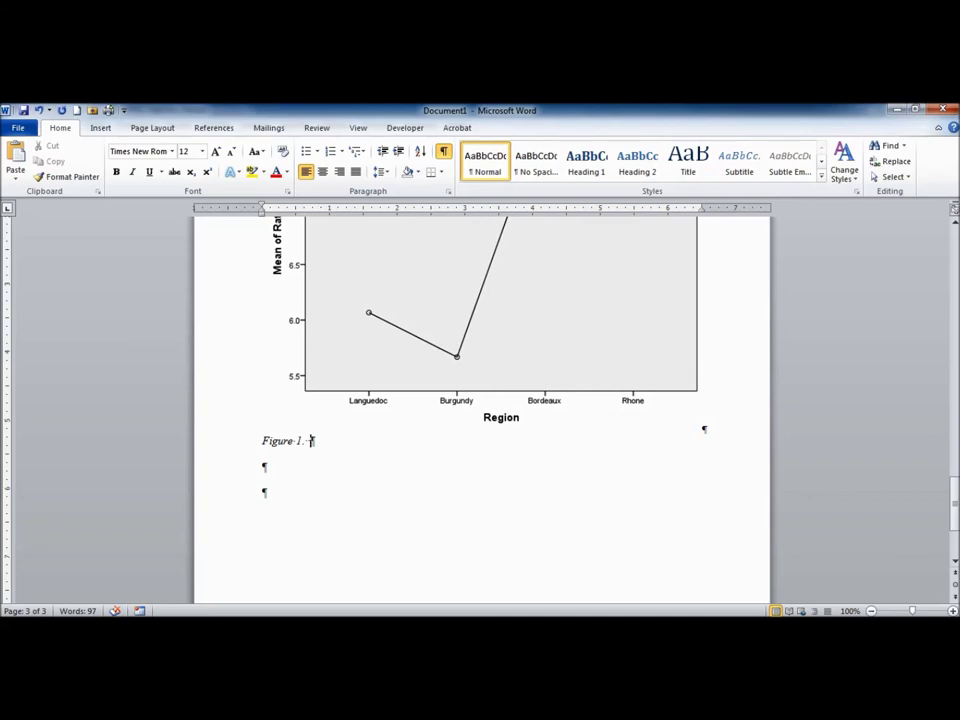
Step: Complete the figure caption with the non-italic text "Mean ratings of French wines grouped by region of production."
text(Mean ratings of )
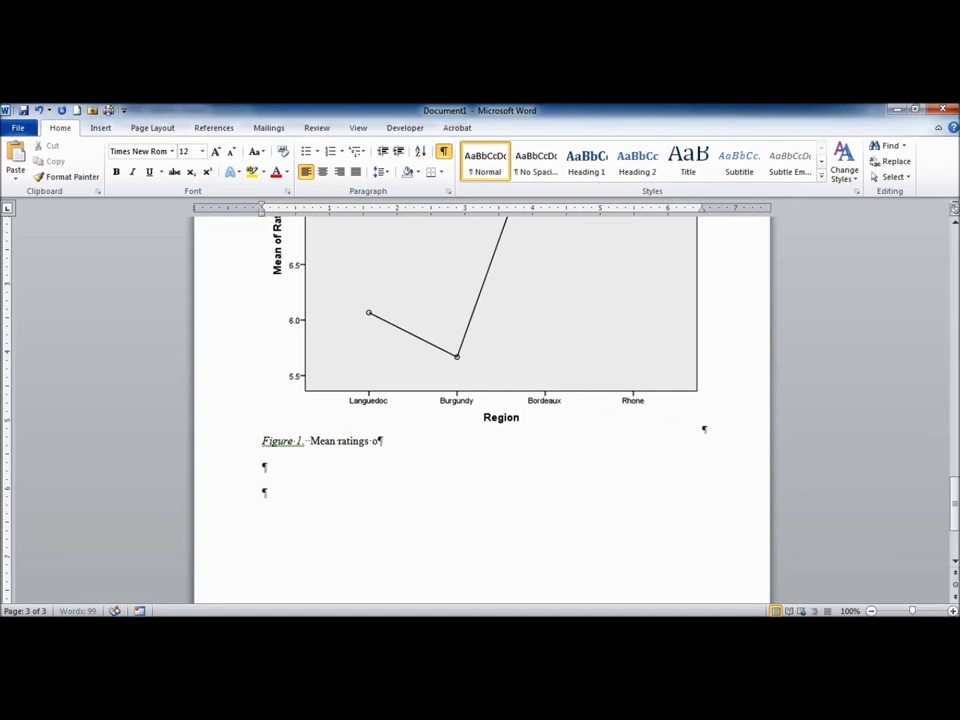
text(French )
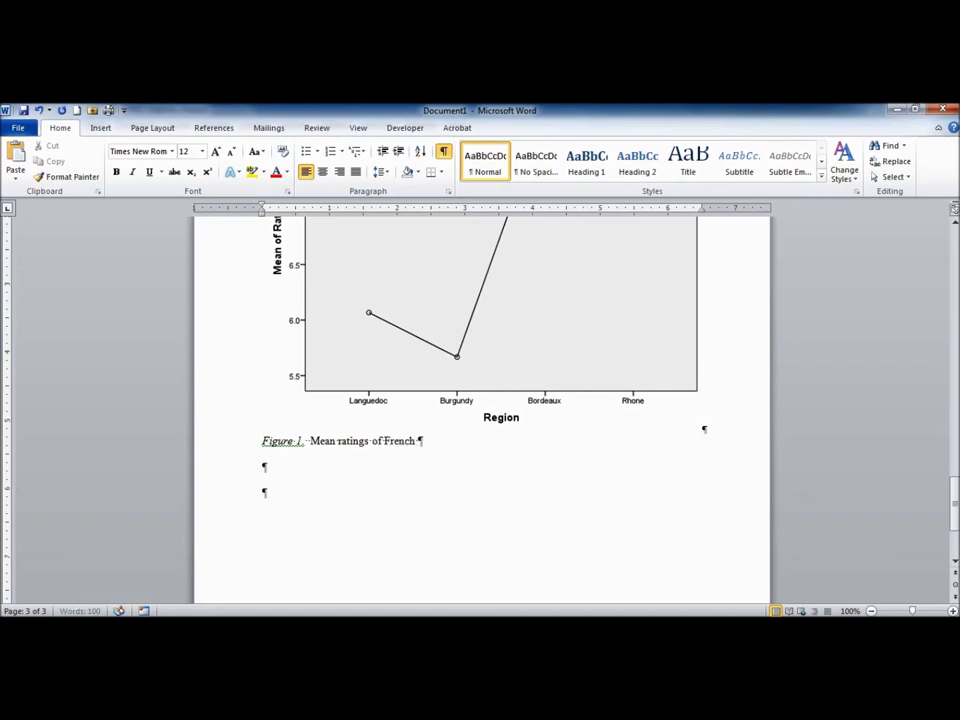
text(wines grouped by region)
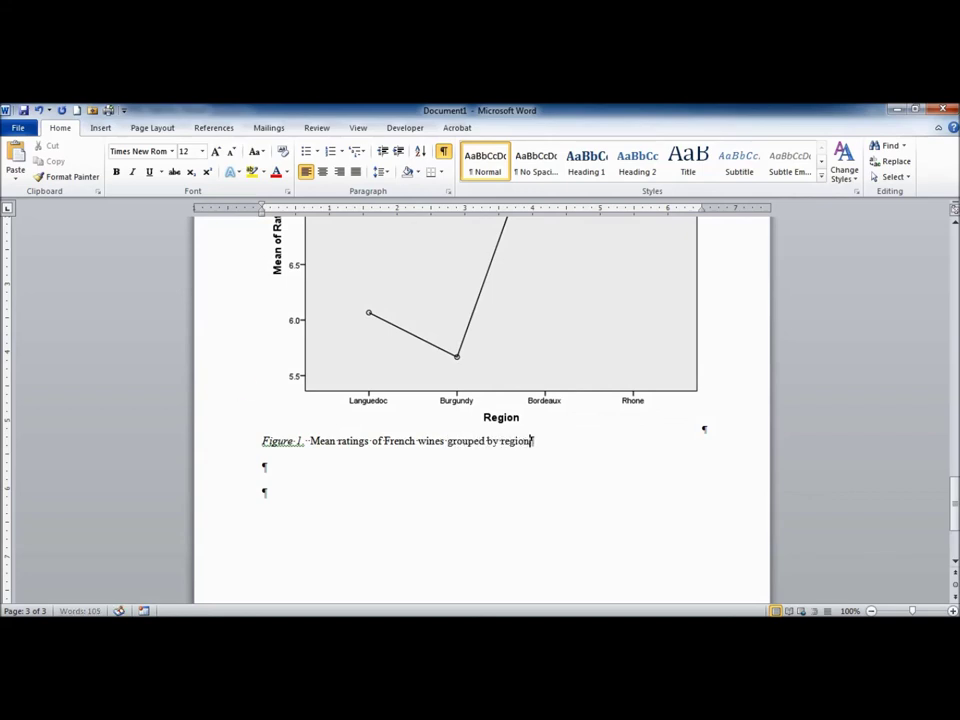
text( of production.)
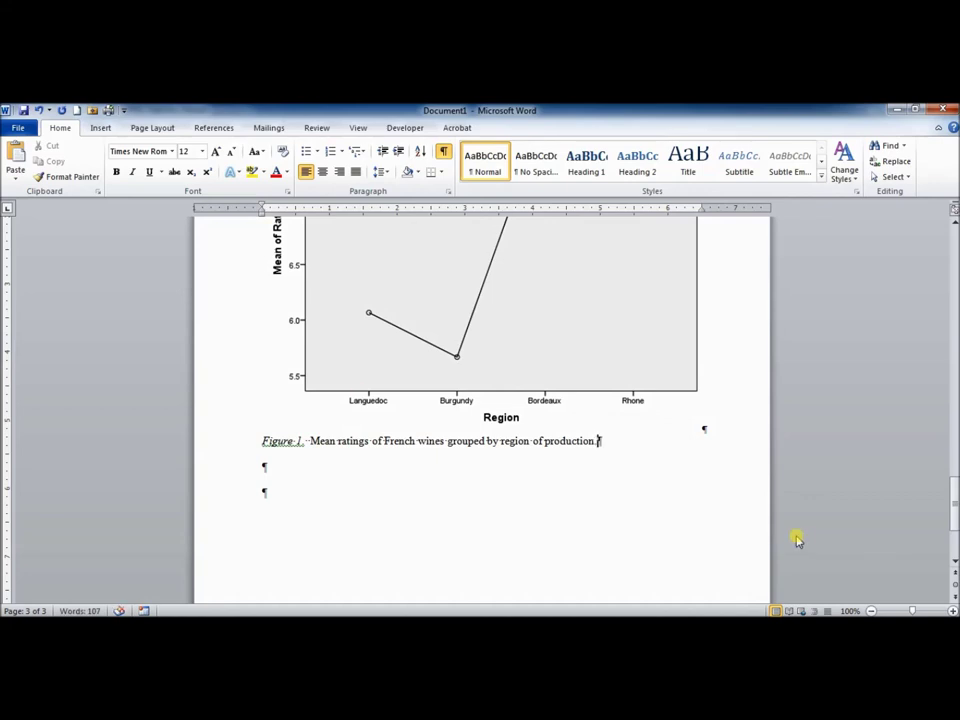
drag(955, 492, 955, 232)
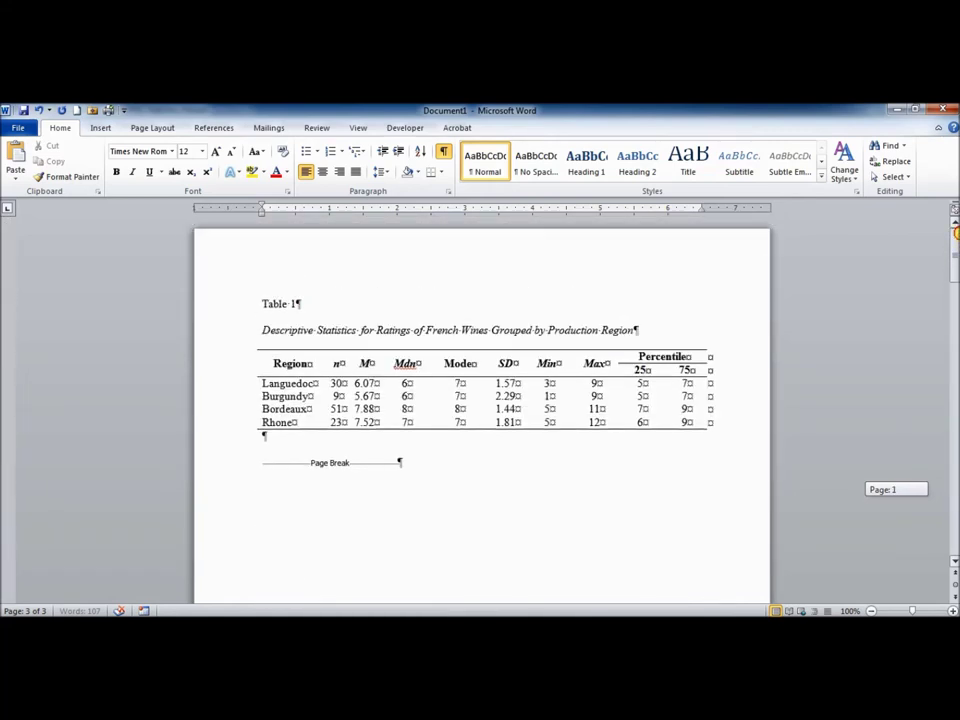